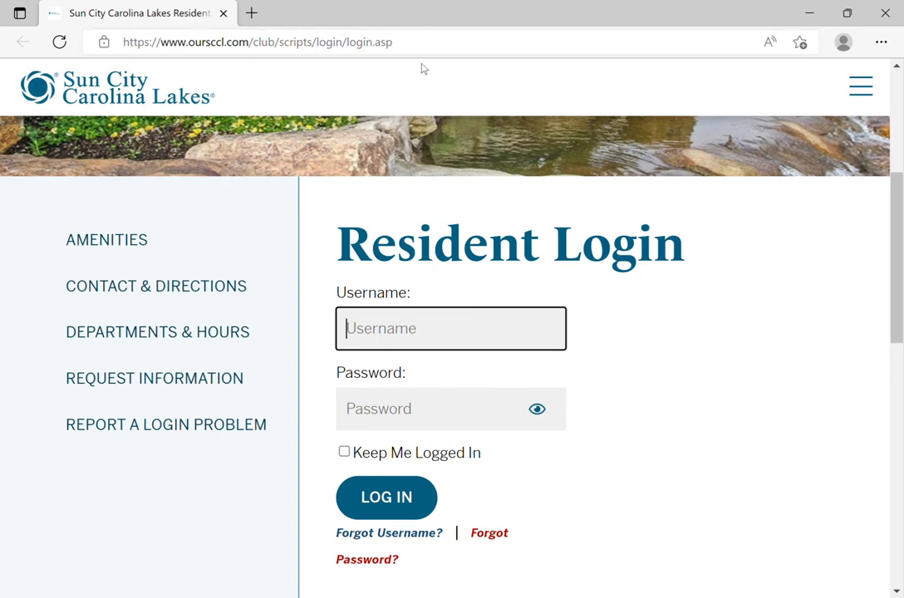
- Search the web for "inventables easel login", open the Inventables Easel page, and go to its login form
drag(403, 43, 116, 41)
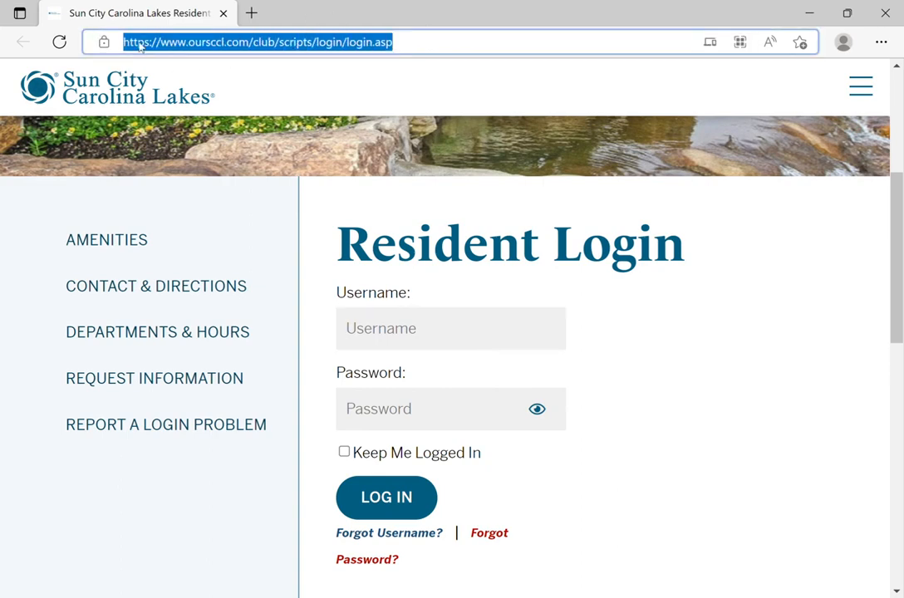
text(inventables easel sign in)
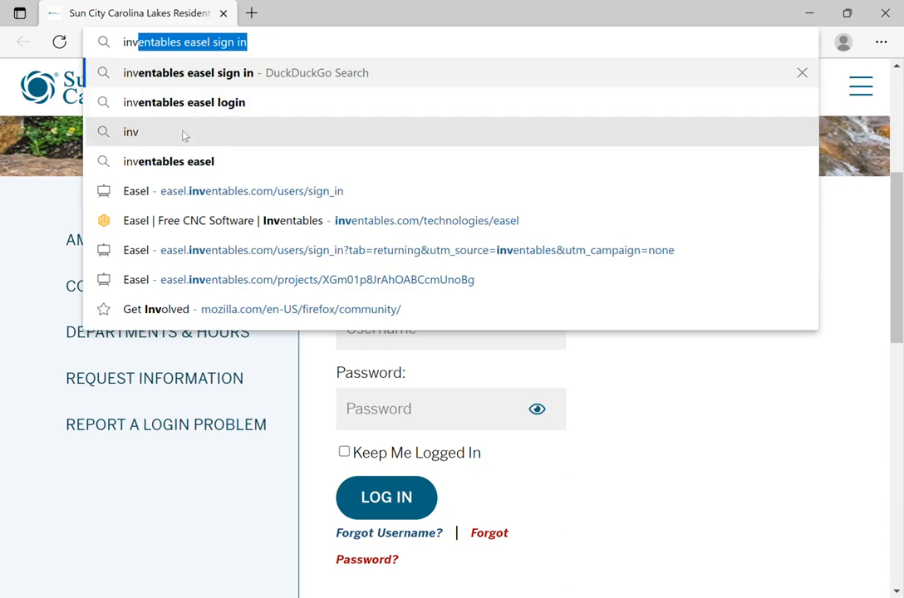
click(202, 102)
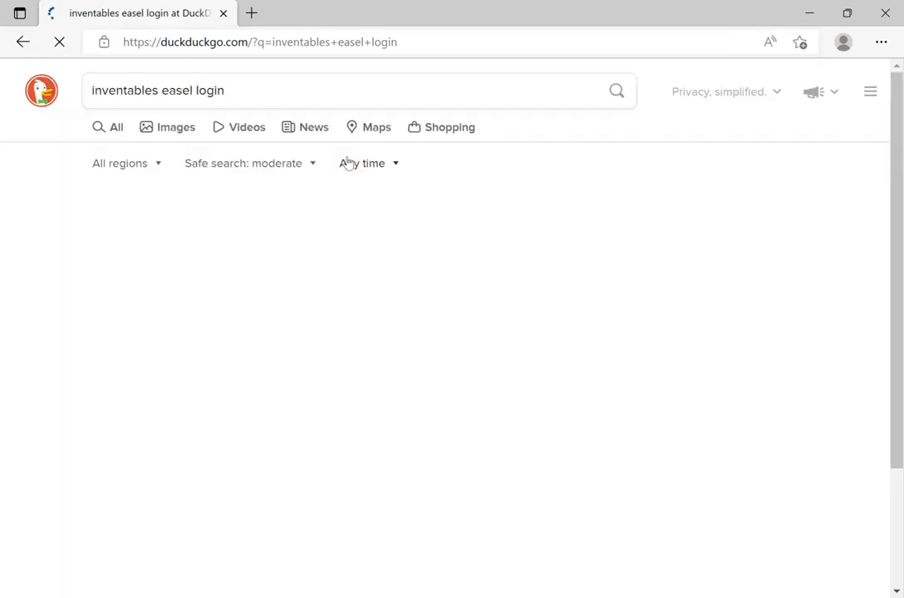
click(185, 471)
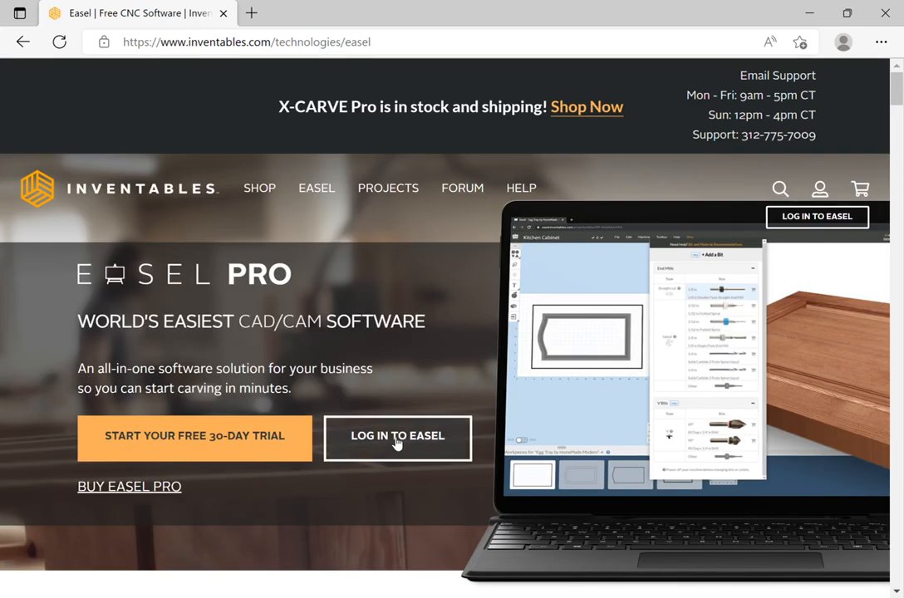
click(393, 442)
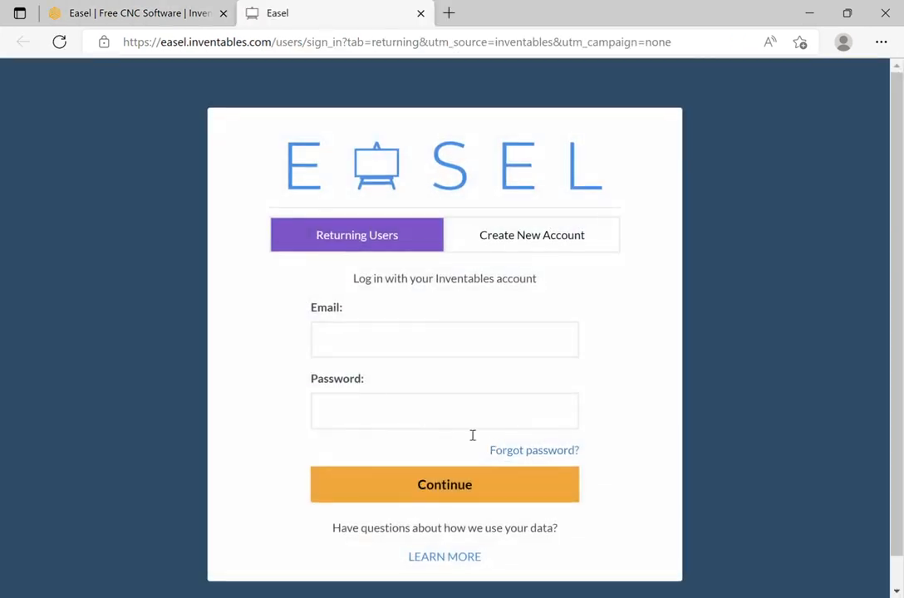
- Log in to Easel with the account's e-mail and password, and open the most recent Untitled project
click(419, 335)
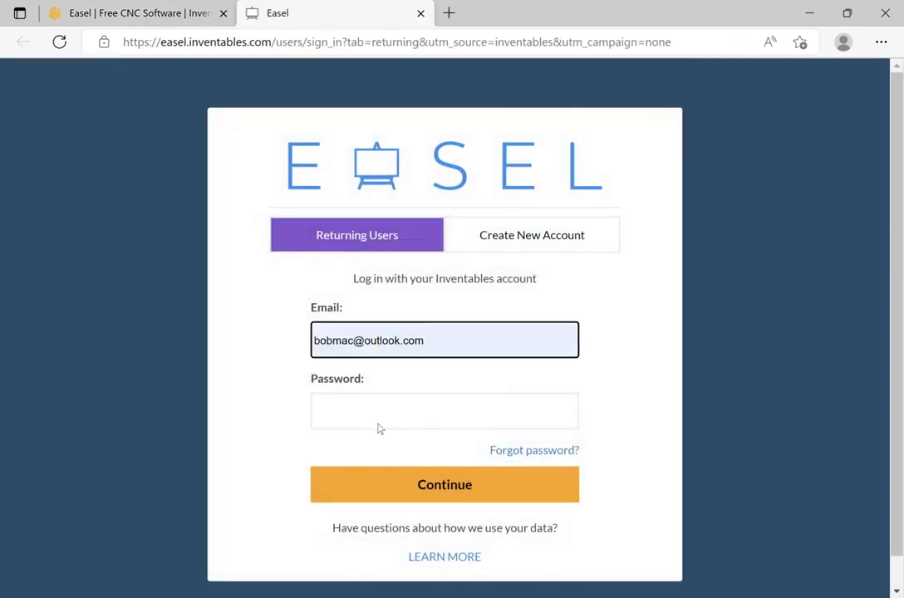
click(412, 407)
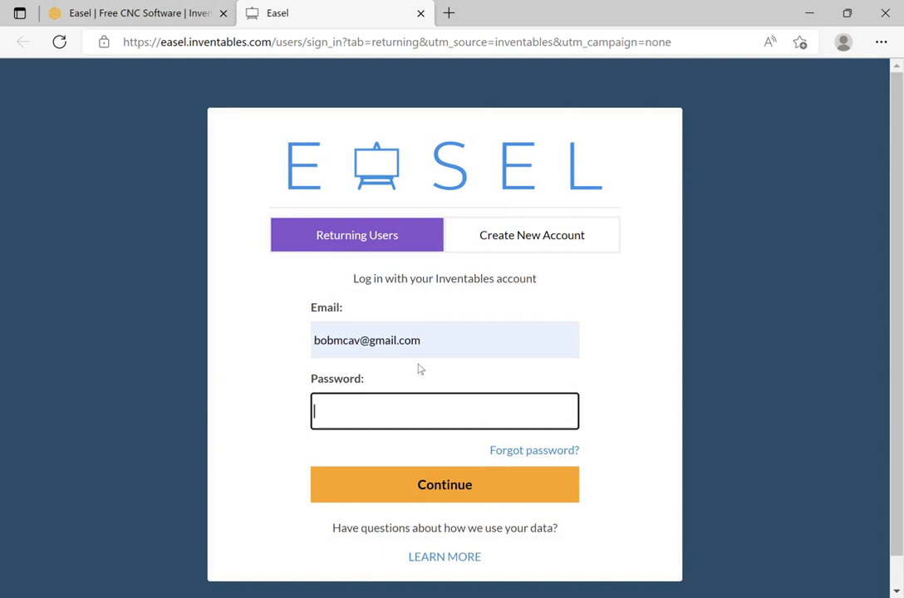
text(•)
key(Return)
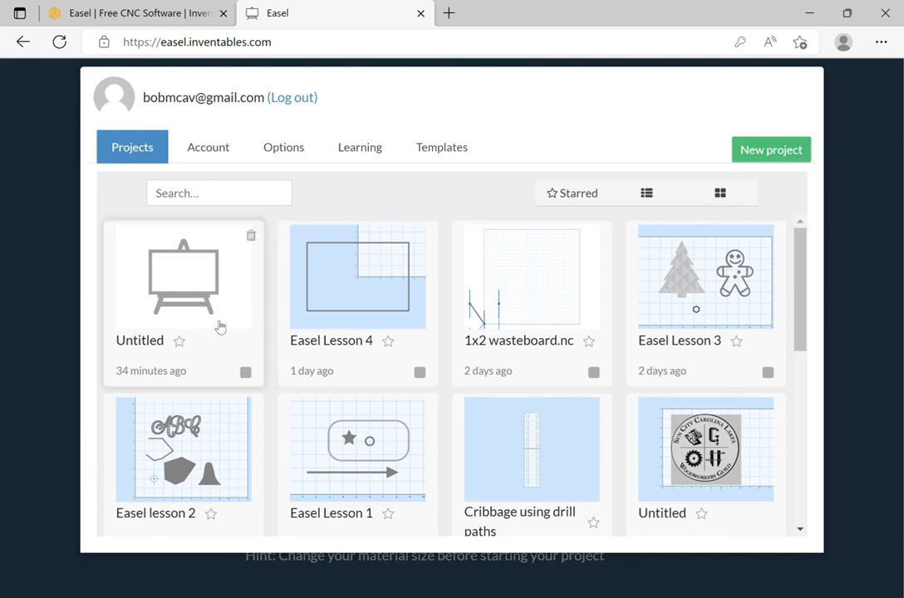
click(186, 283)
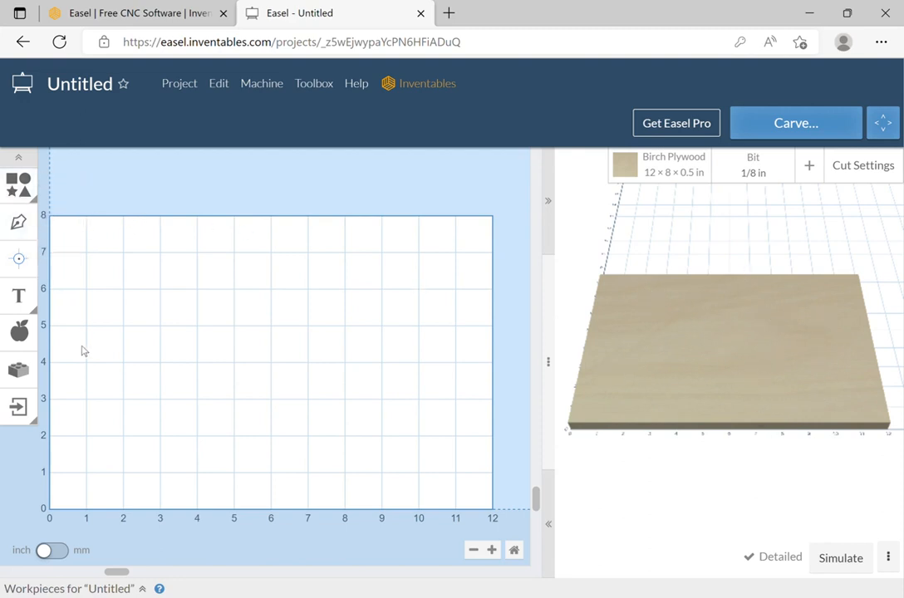
- Add a square to the workpiece and resize it into a vertical strip 0.25 in wide and 6 in high
click(20, 183)
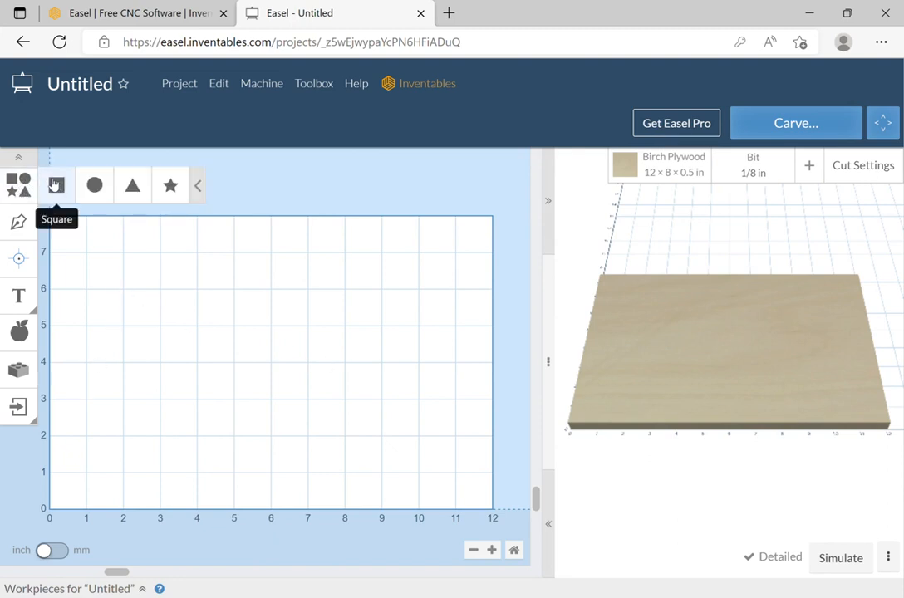
click(55, 185)
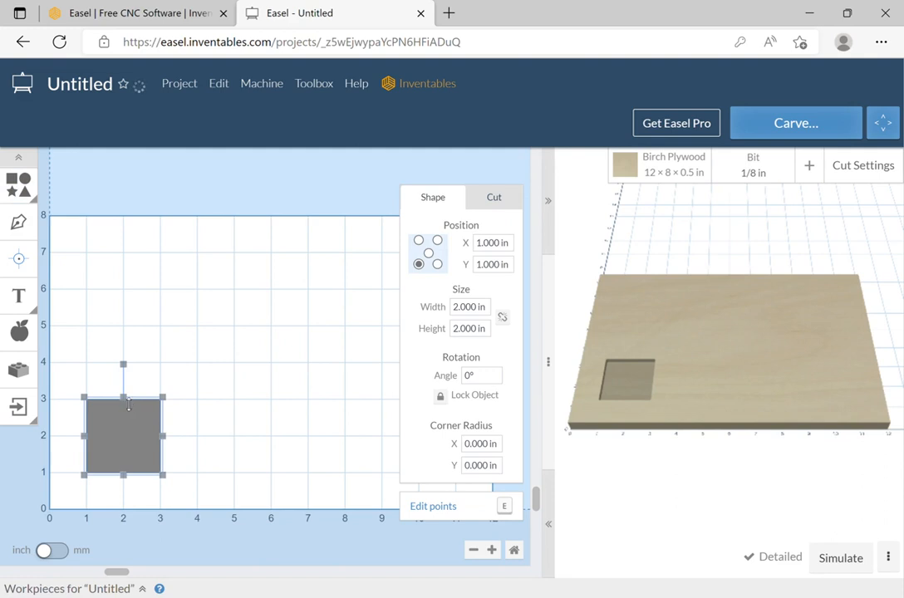
drag(129, 403, 116, 253)
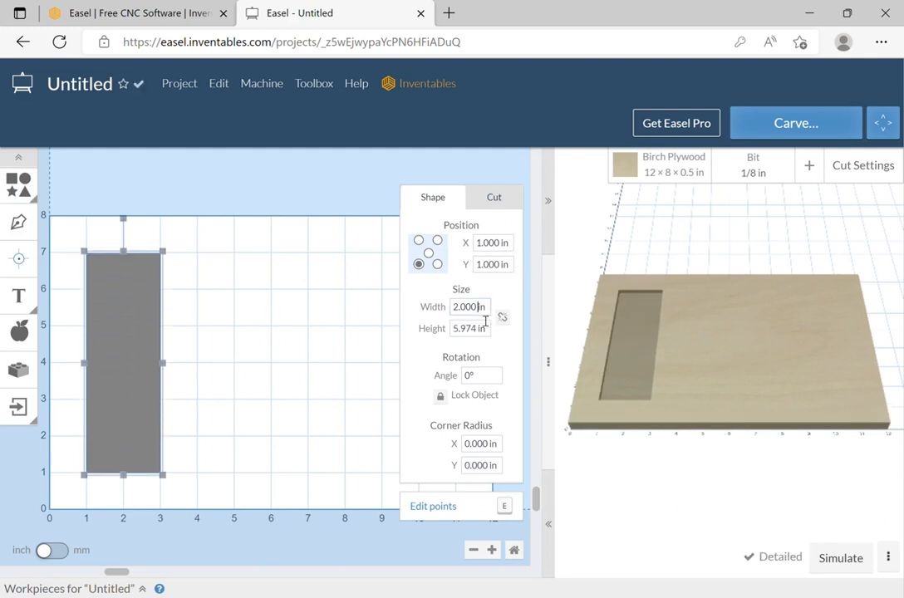
click(464, 308)
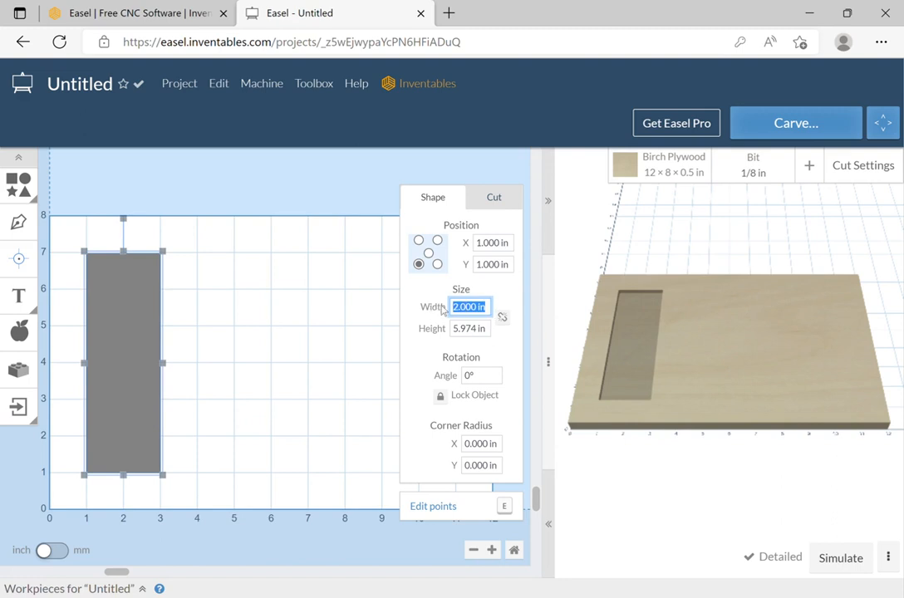
key(BackSpace)
text(.25)
key(Tab)
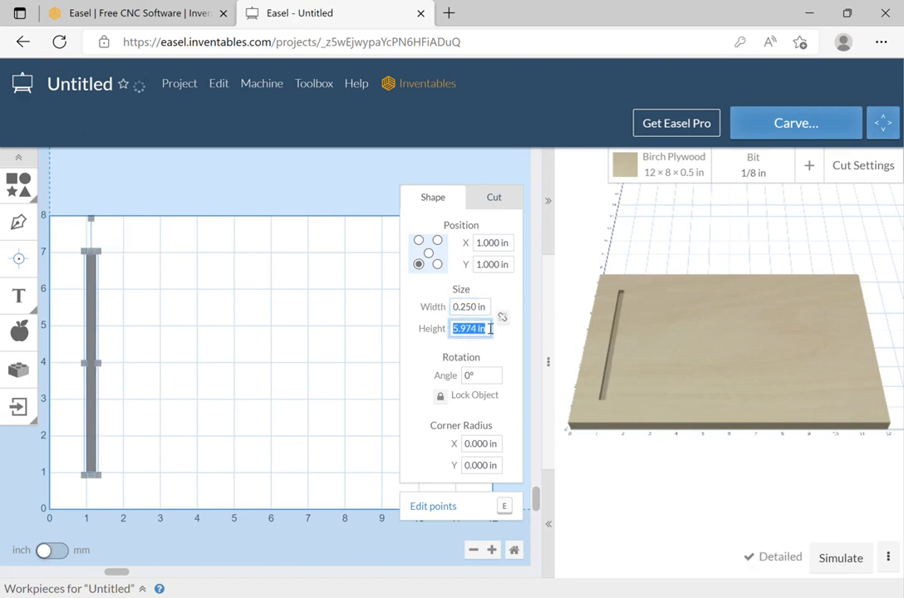
text(6)
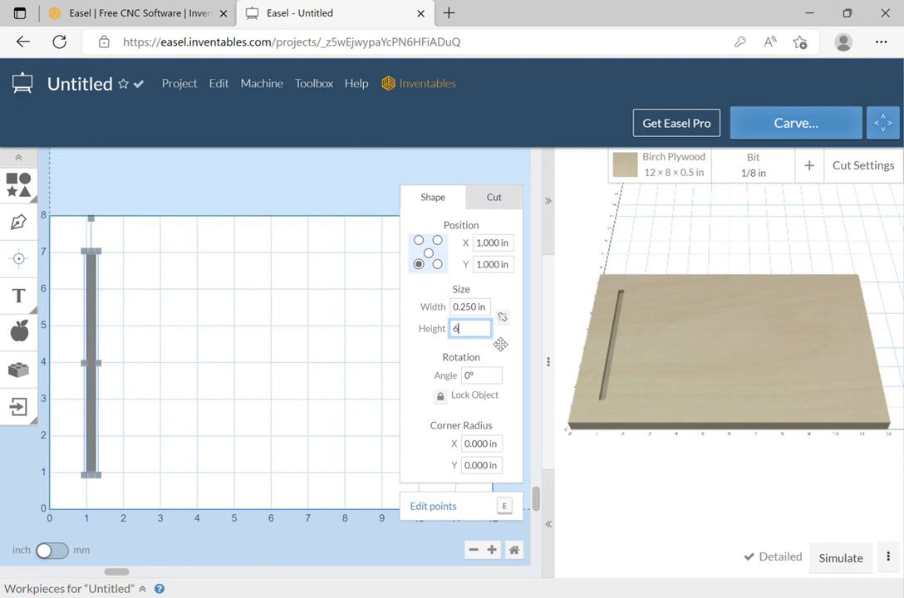
key(Return)
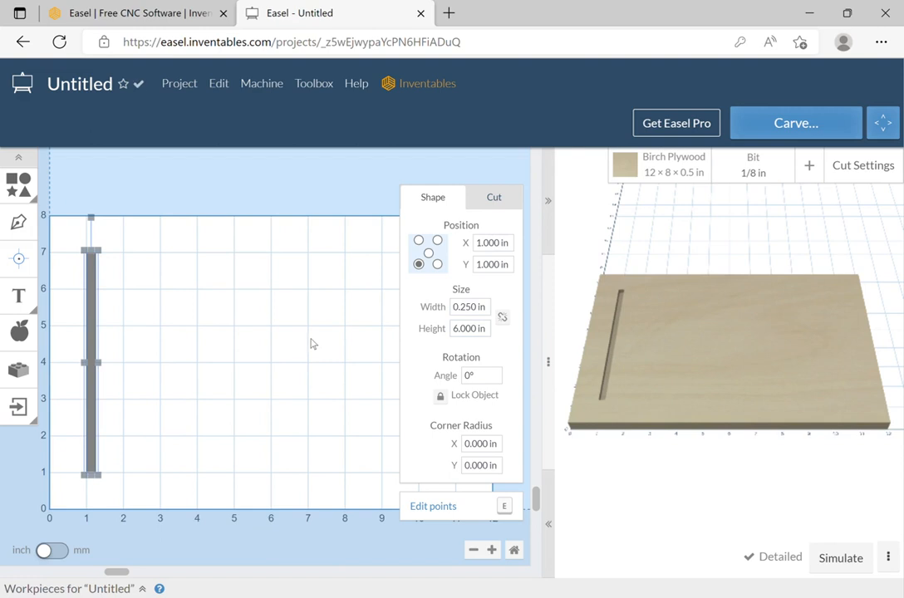
- Edit the strip's points and set the upper-right corner point's Y position to 6.75 in
click(463, 507)
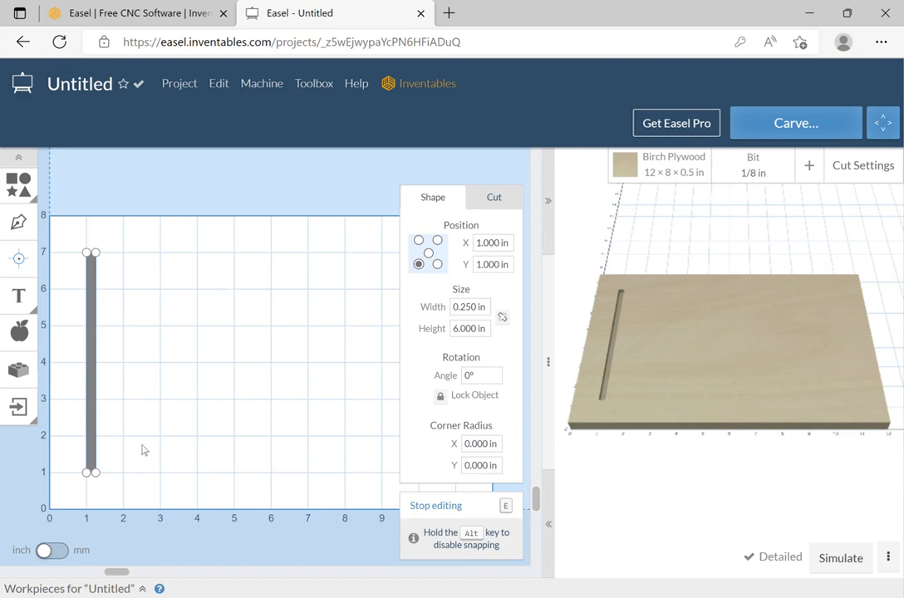
click(442, 506)
click(442, 507)
click(97, 253)
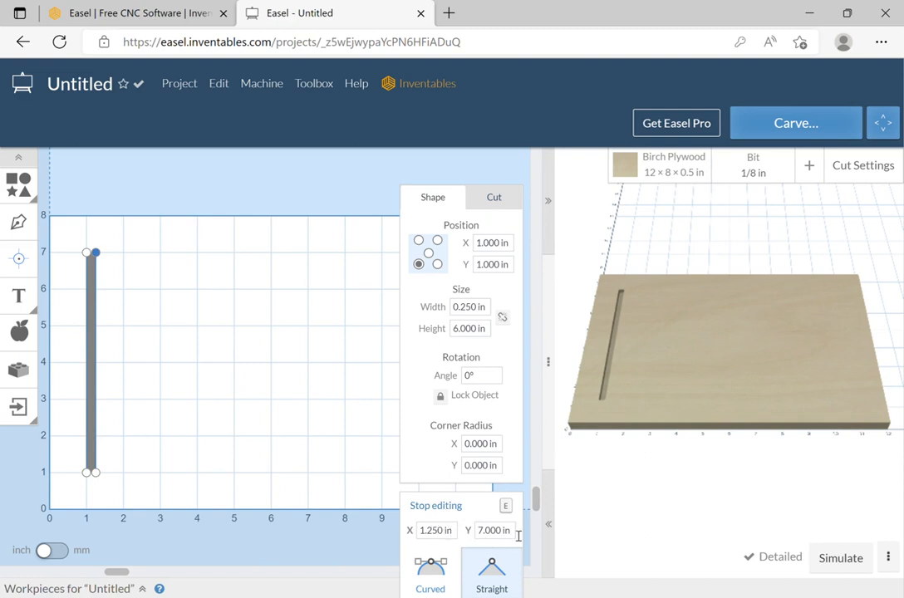
click(486, 532)
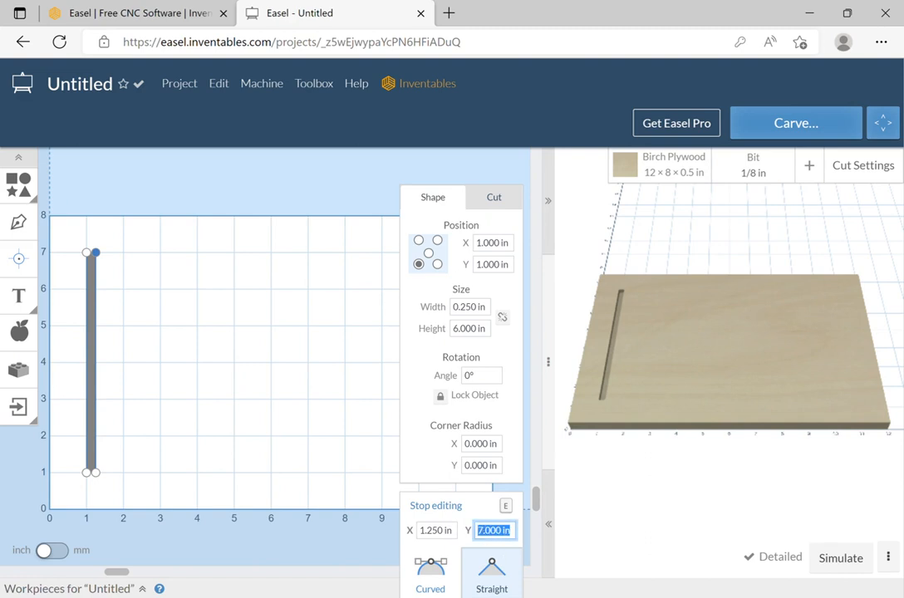
text(6.75)
key(Return)
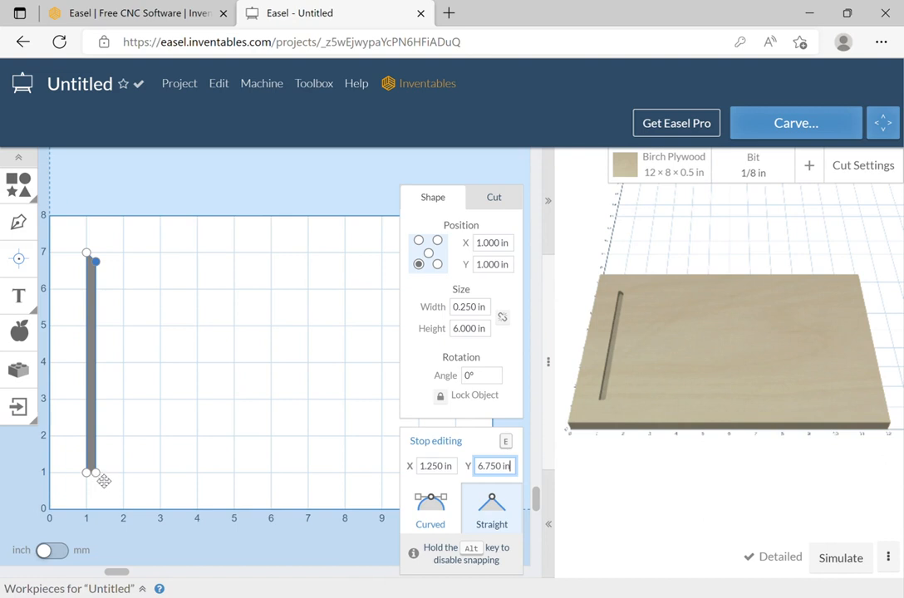
- Set the strip's lower-right corner point to Y 1.25 in and finish editing the points
click(100, 480)
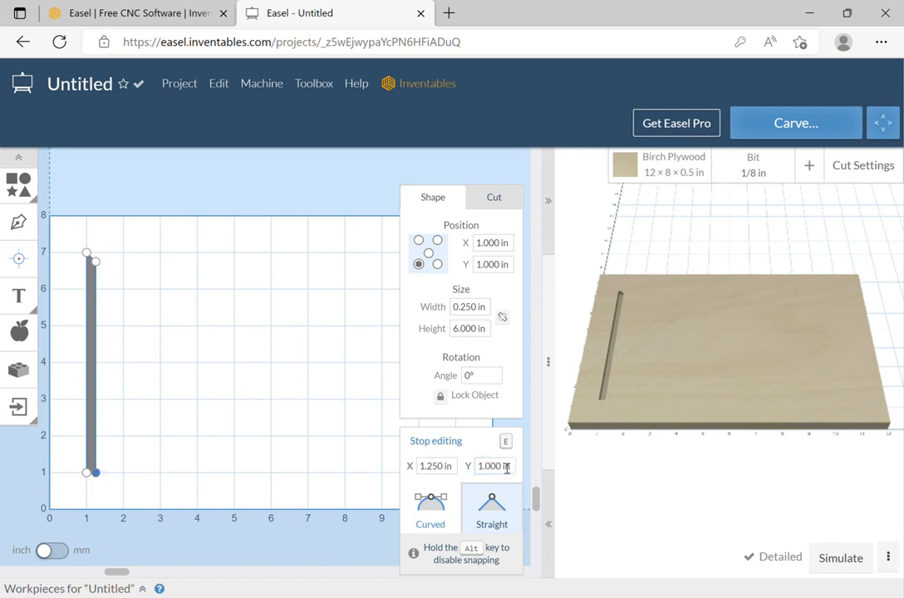
drag(516, 476, 494, 483)
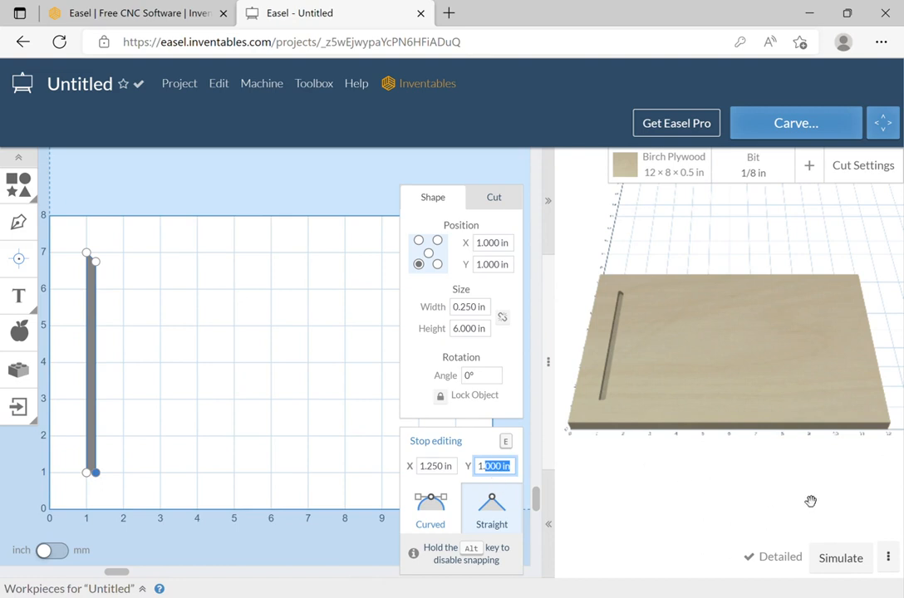
text(25)
click(480, 444)
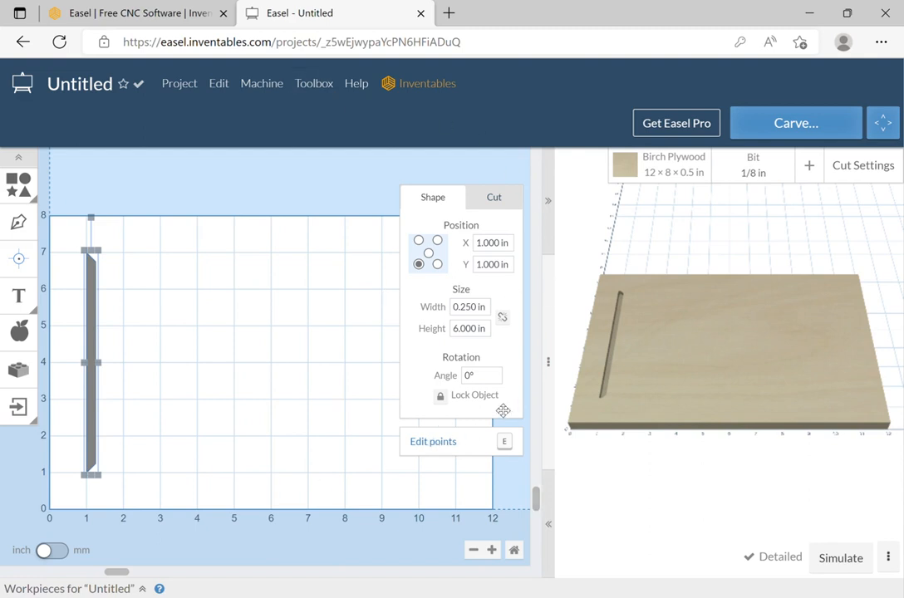
- Set the strip's cut path to Cut on shape path and deselect the shape
click(505, 201)
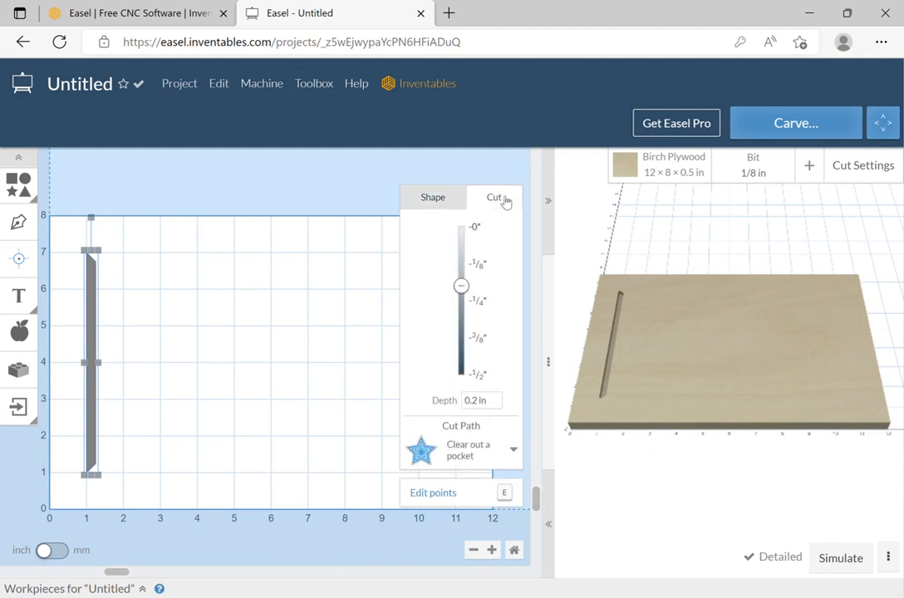
click(490, 449)
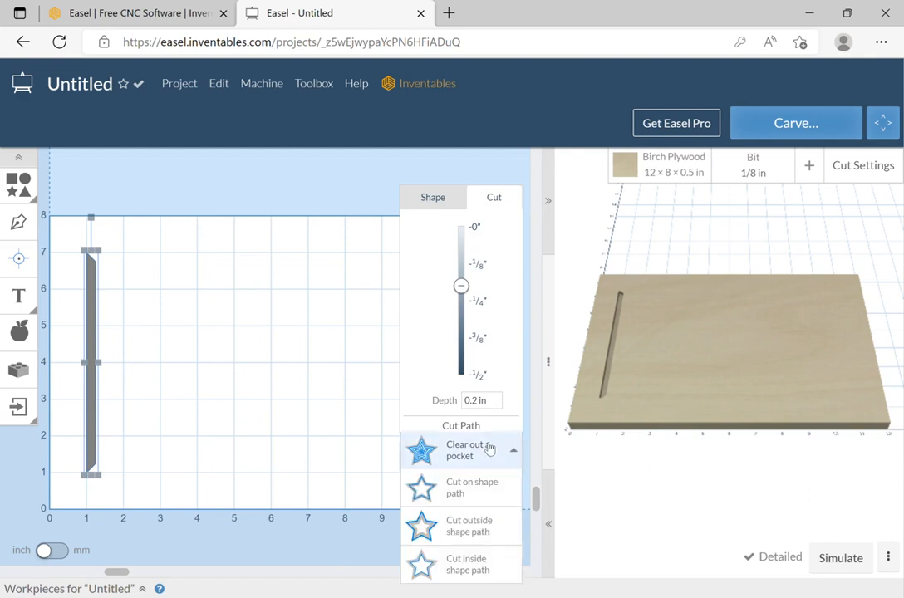
click(488, 487)
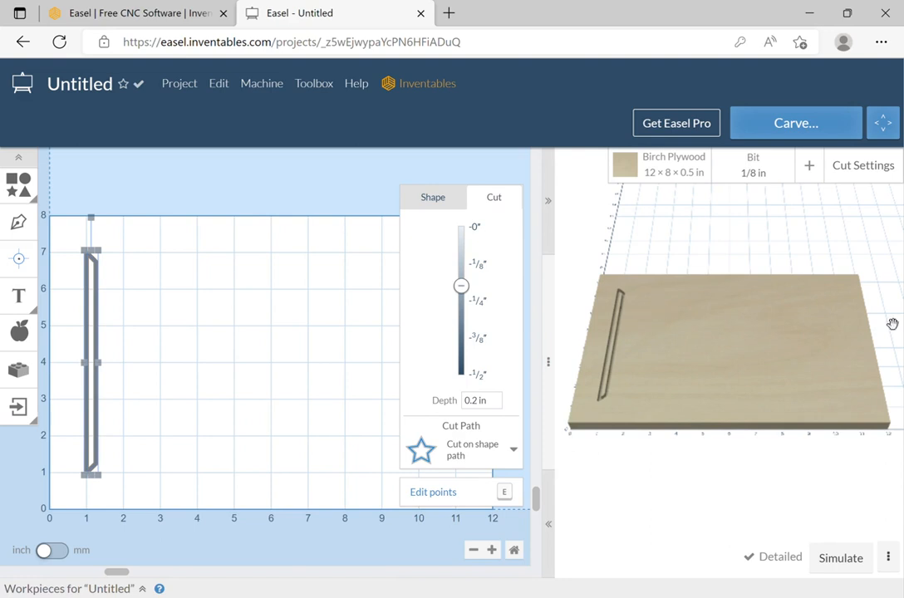
click(279, 332)
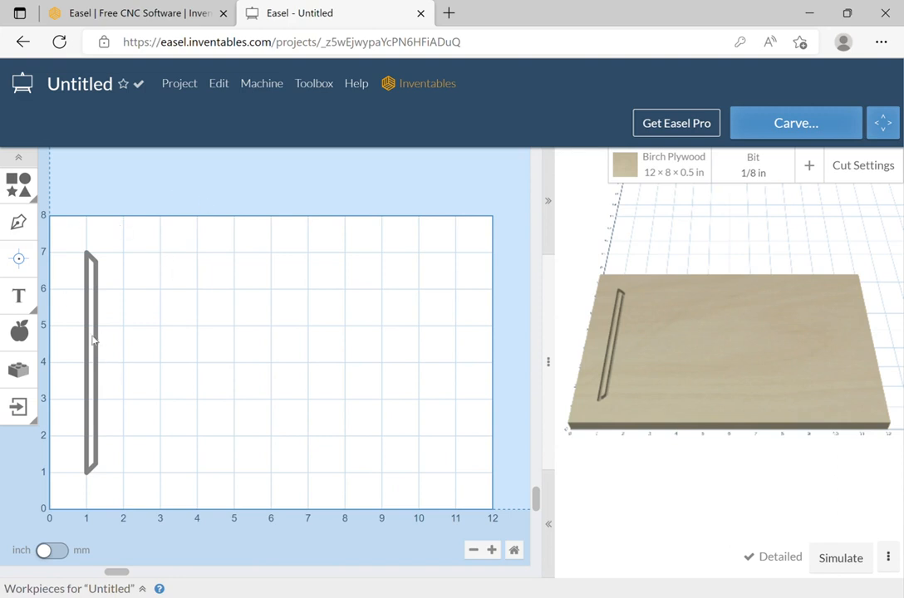
- Select the mitred strip, copy it and paste a duplicate onto the workpiece
drag(65, 314, 104, 378)
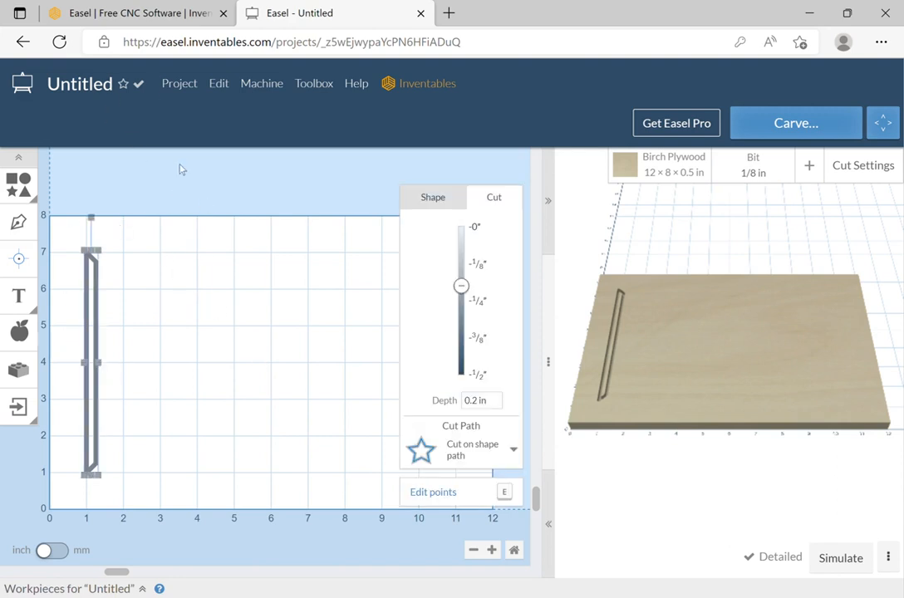
click(218, 84)
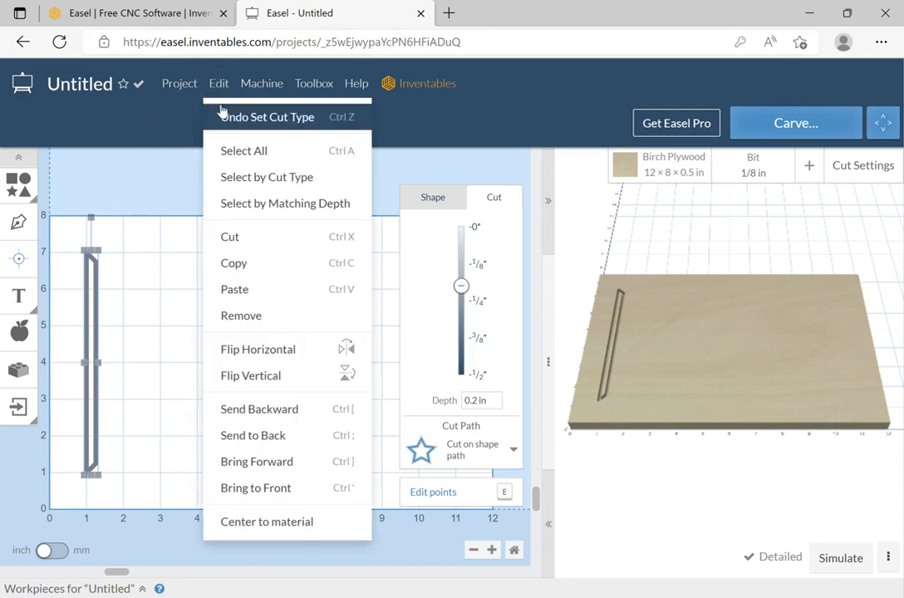
click(237, 263)
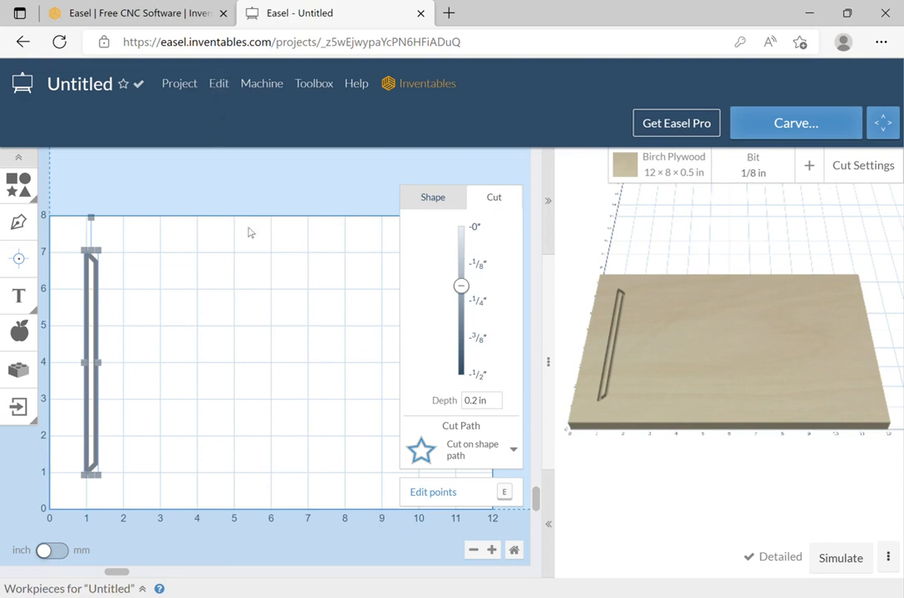
click(219, 84)
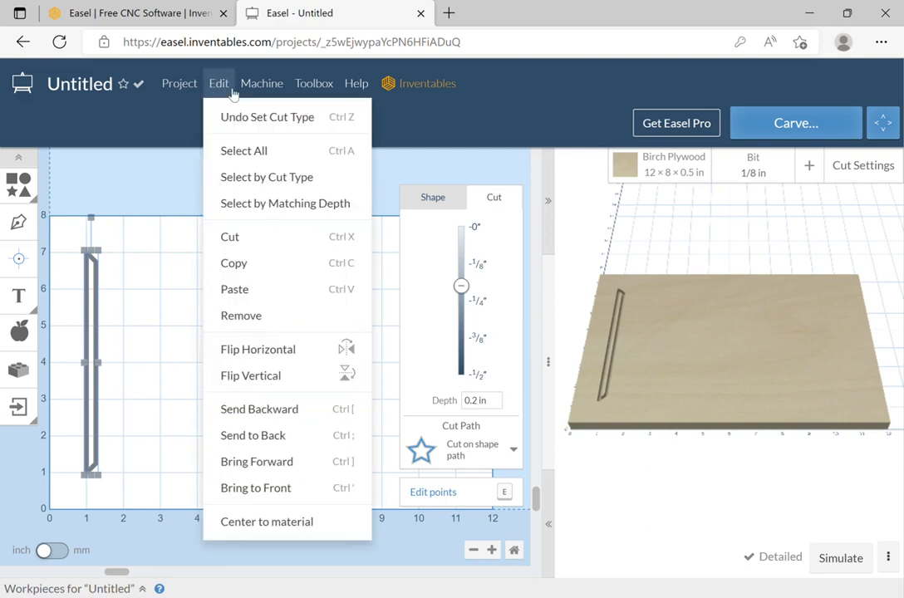
click(249, 288)
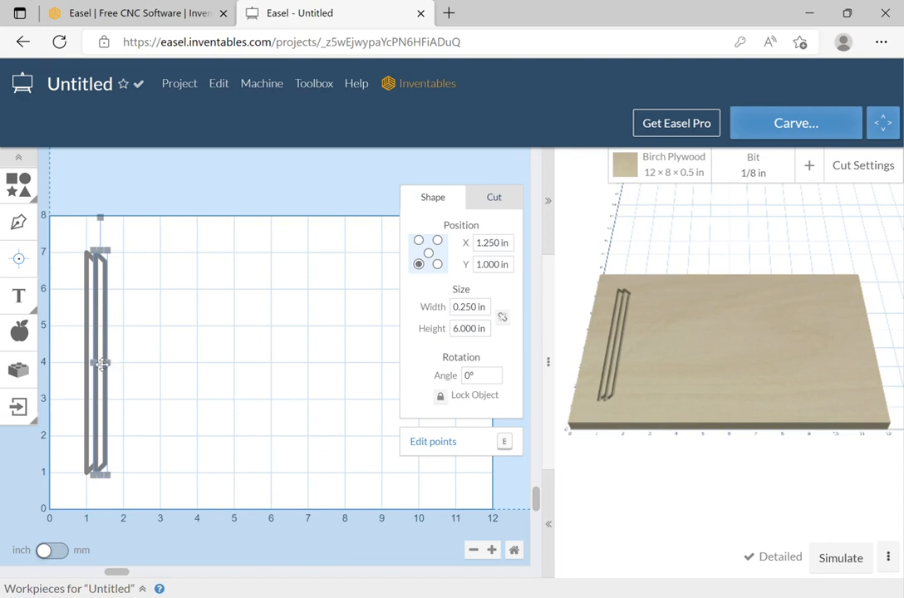
- Move the duplicated strip across the workpiece to about X 5.81 in, Y 1.09 in
drag(103, 364, 127, 361)
click(116, 360)
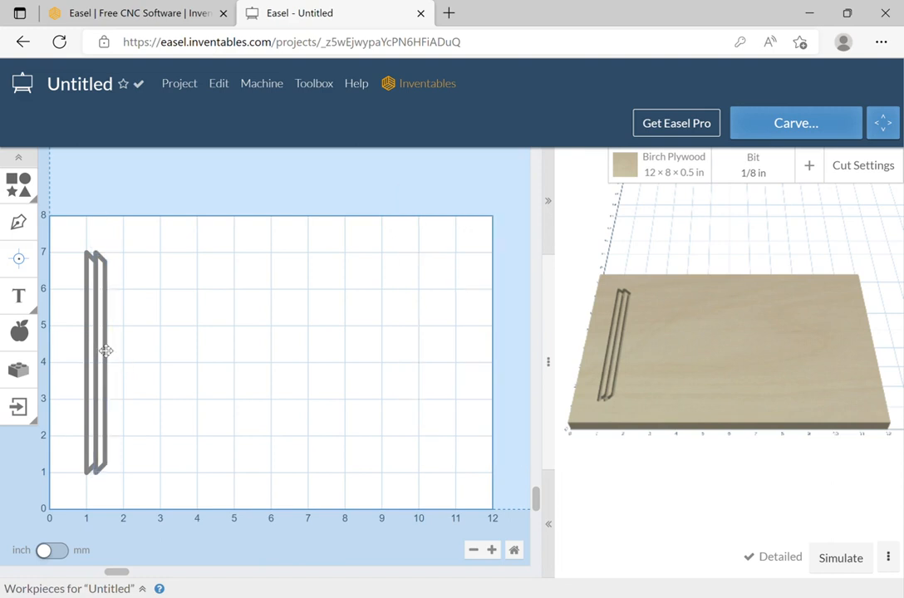
drag(105, 351, 280, 346)
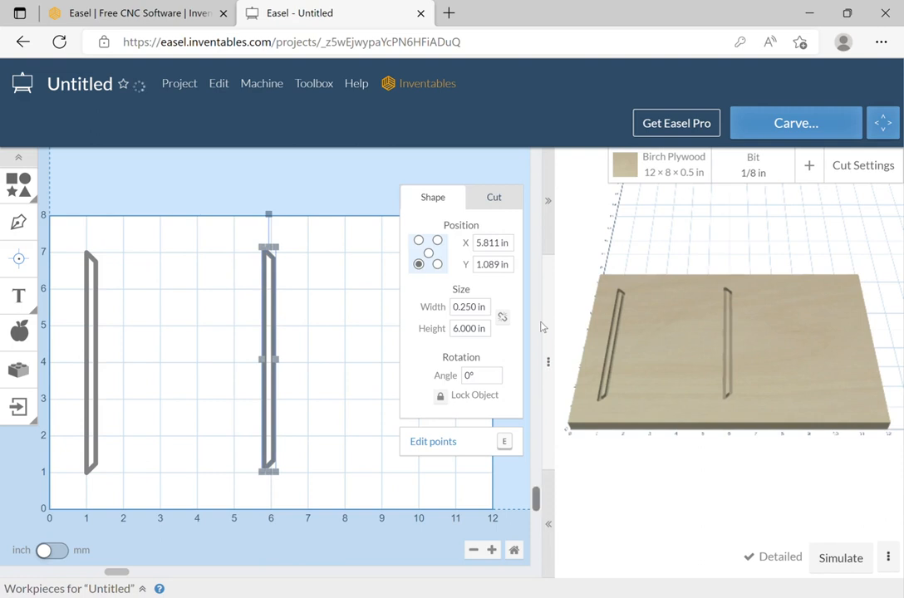
- Set the duplicated strip's X position to 6 in and try to set its Y position to 1 in
click(508, 242)
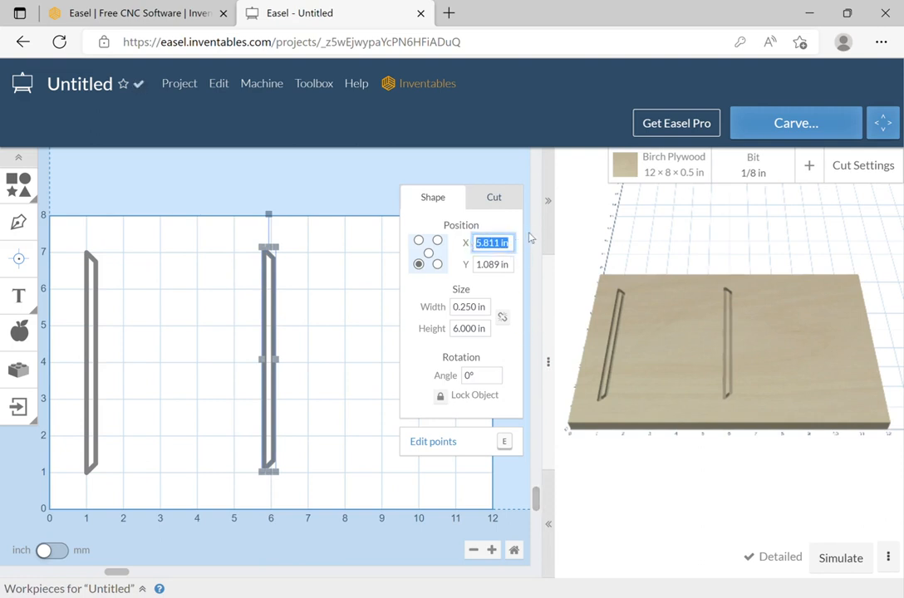
text(6)
key(Tab)
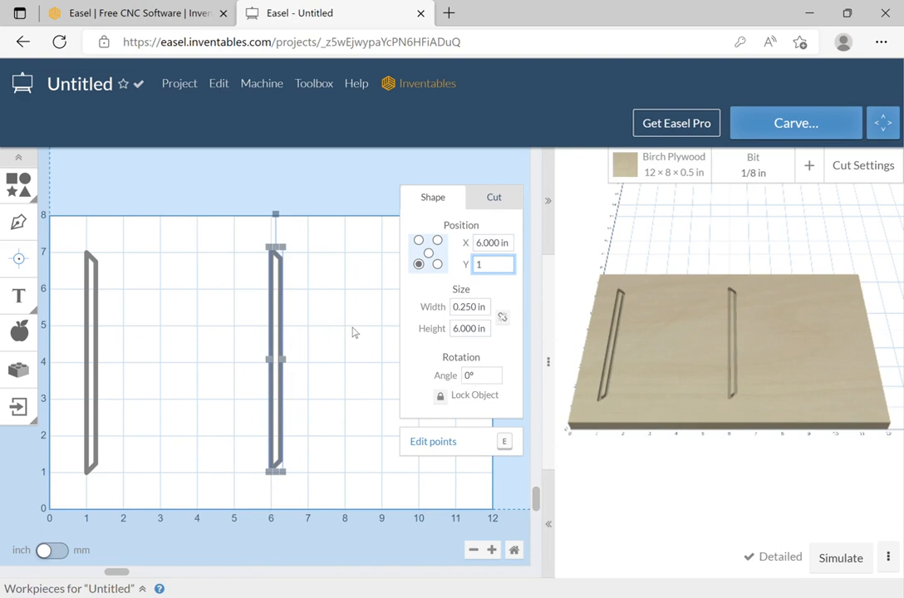
click(490, 393)
- Rotate the duplicated strip to an angle of 180° so its mitres mirror the original strip
click(279, 334)
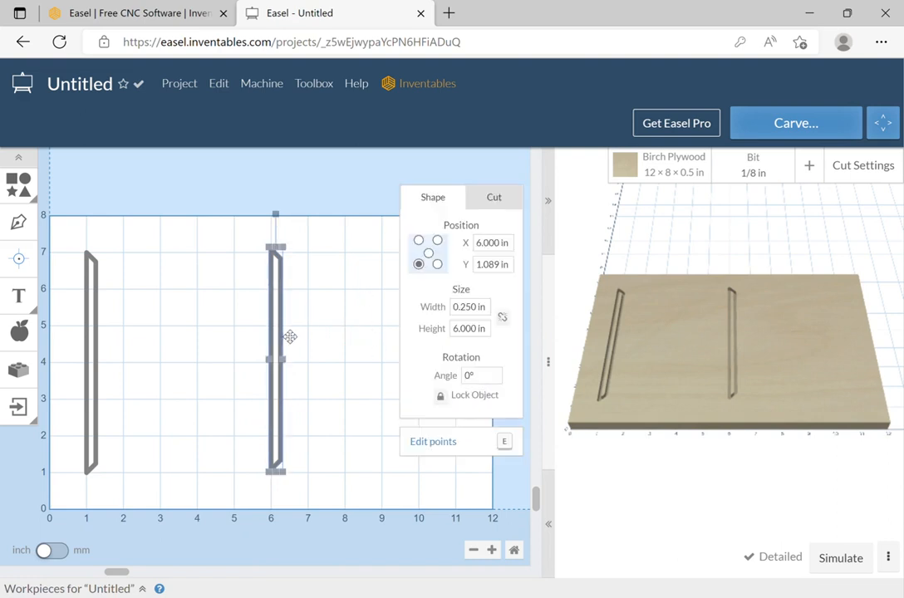
click(469, 375)
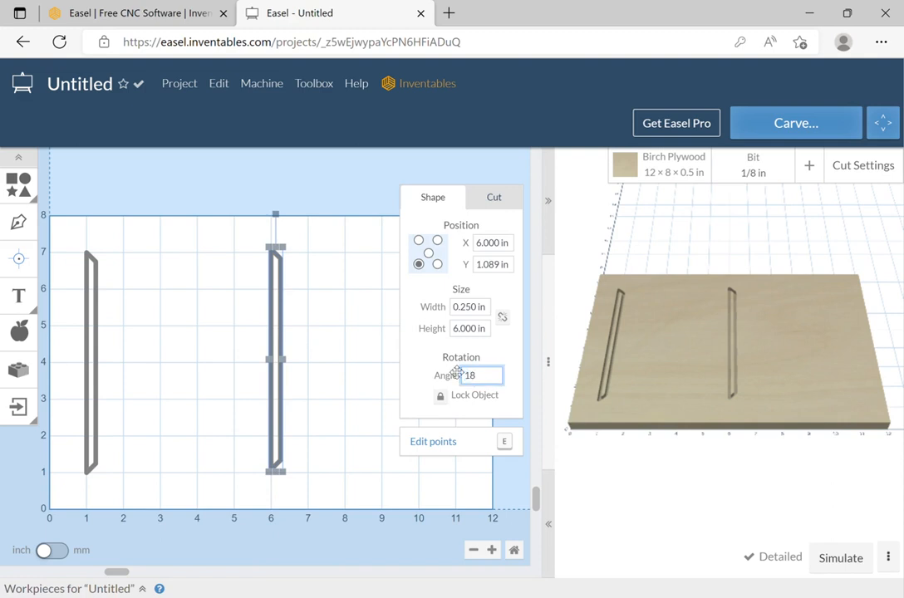
key(Return)
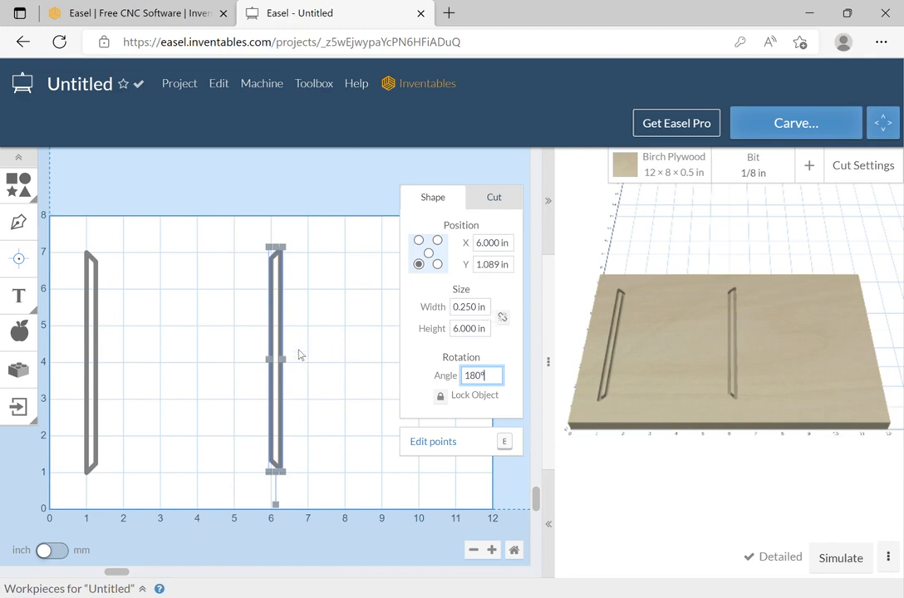
- Try to set the original strip's rotation angle to 90°
click(96, 340)
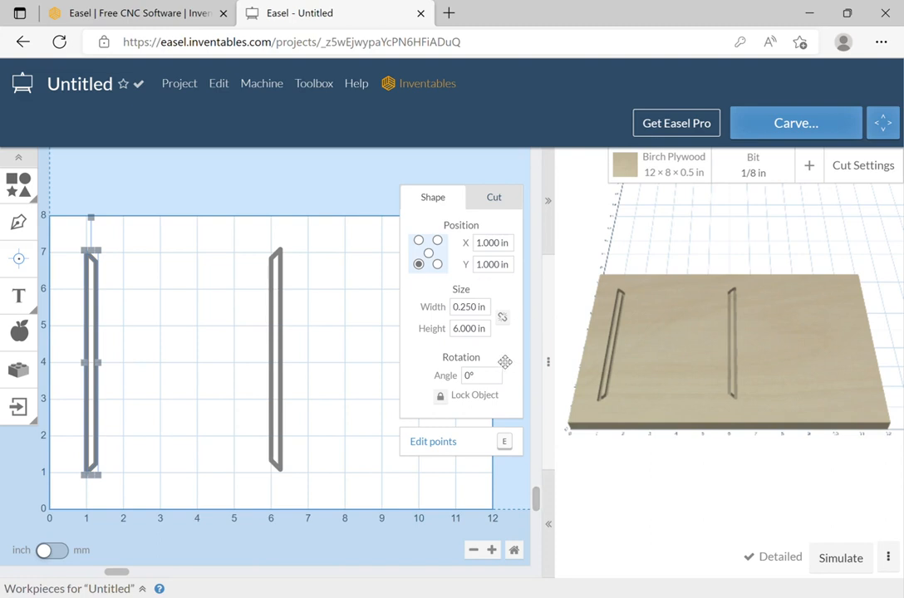
click(486, 381)
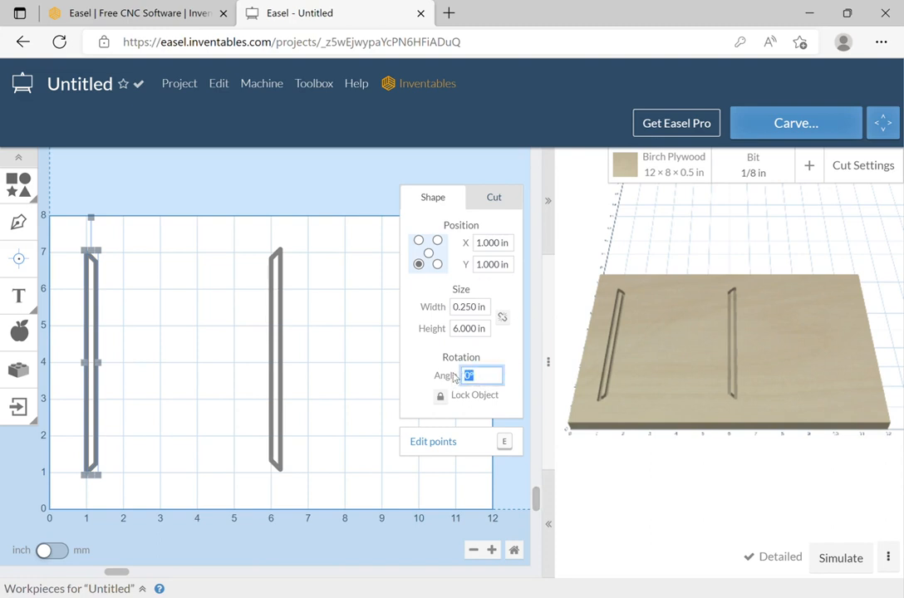
text(90)
click(192, 298)
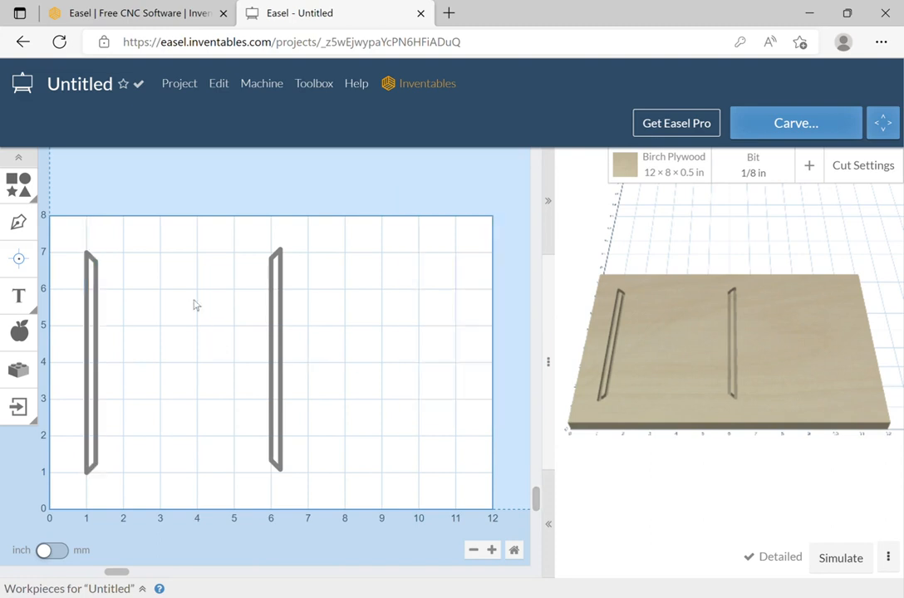
- Duplicate the original vertical strip and rotate the new copy to 90°
click(90, 343)
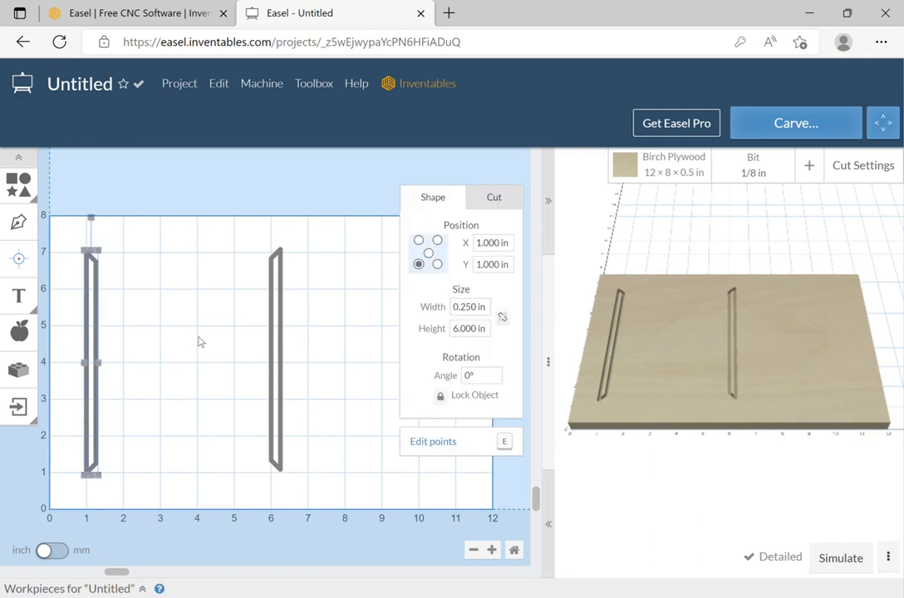
key(ctrl+d)
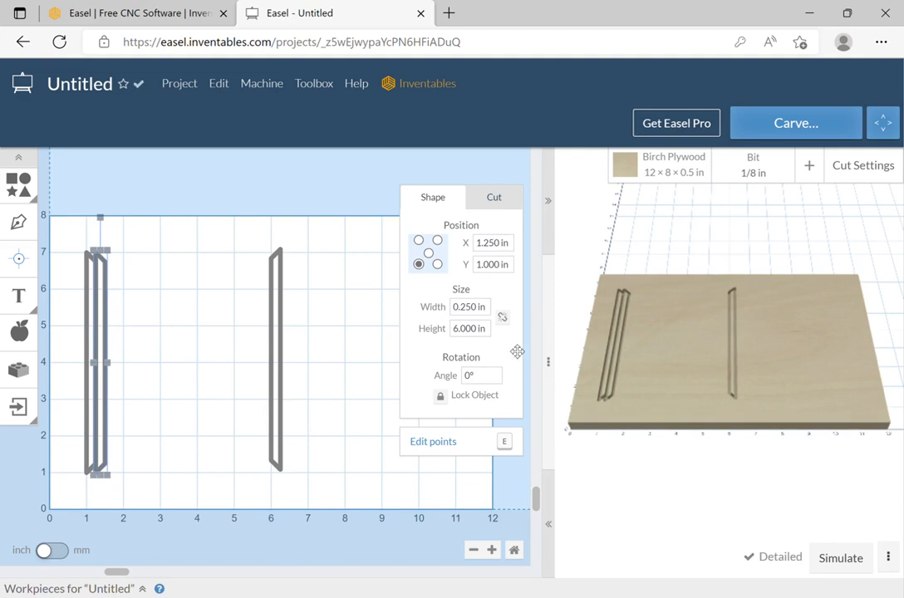
drag(498, 375, 458, 375)
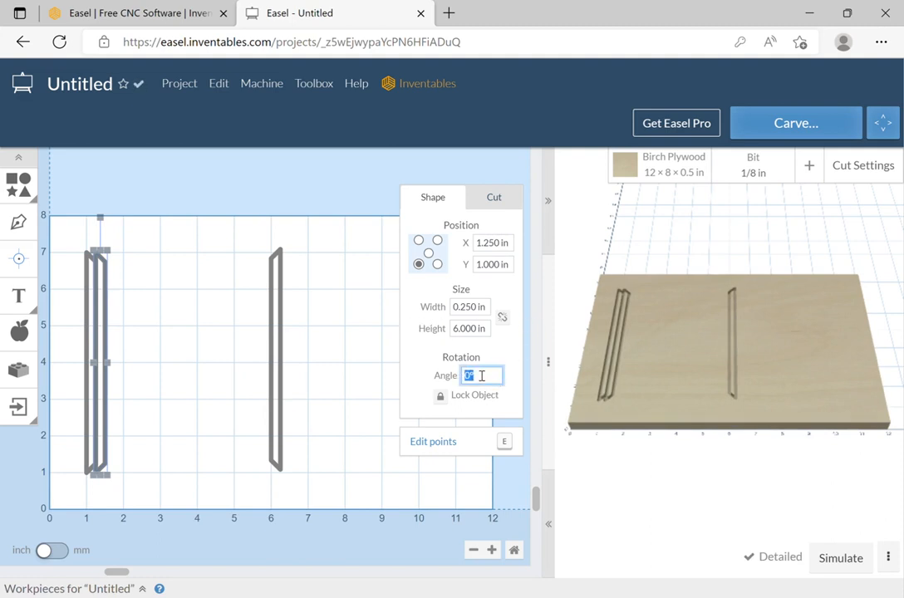
text(90)
key(Return)
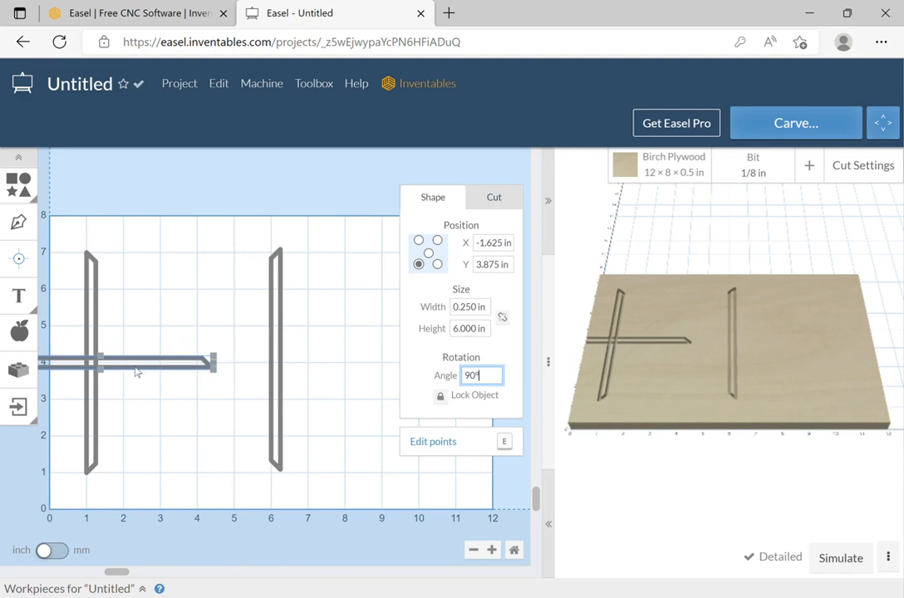
- Move the horizontal strip below the two vertical strips and set its position to X 1 in, Y 1 in
drag(146, 372, 241, 478)
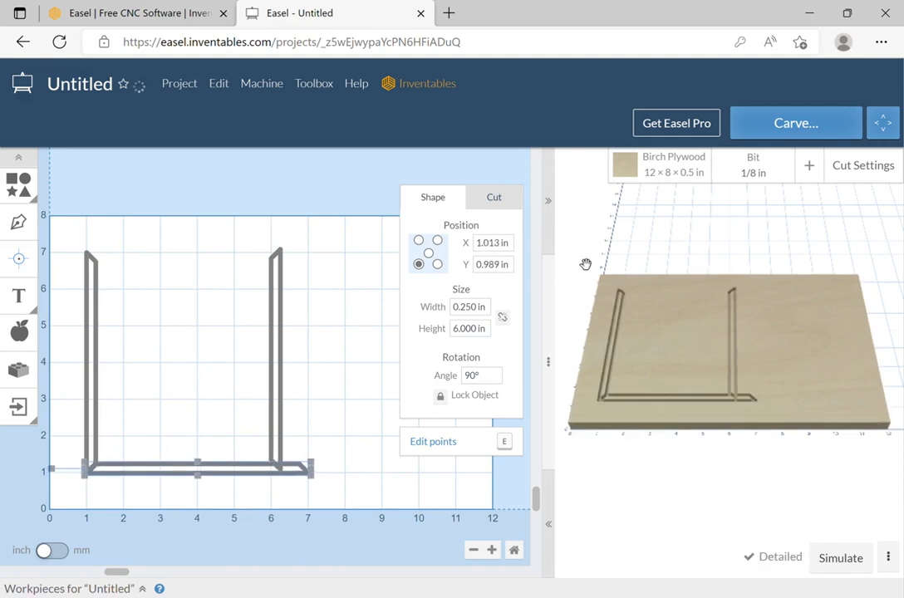
click(510, 244)
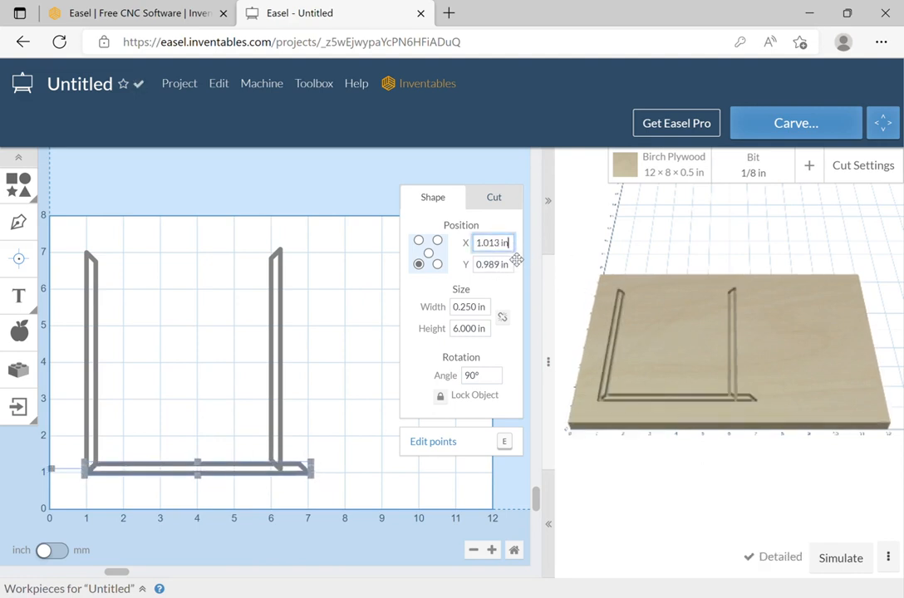
drag(511, 246, 443, 246)
text(1)
key(Tab)
text(1)
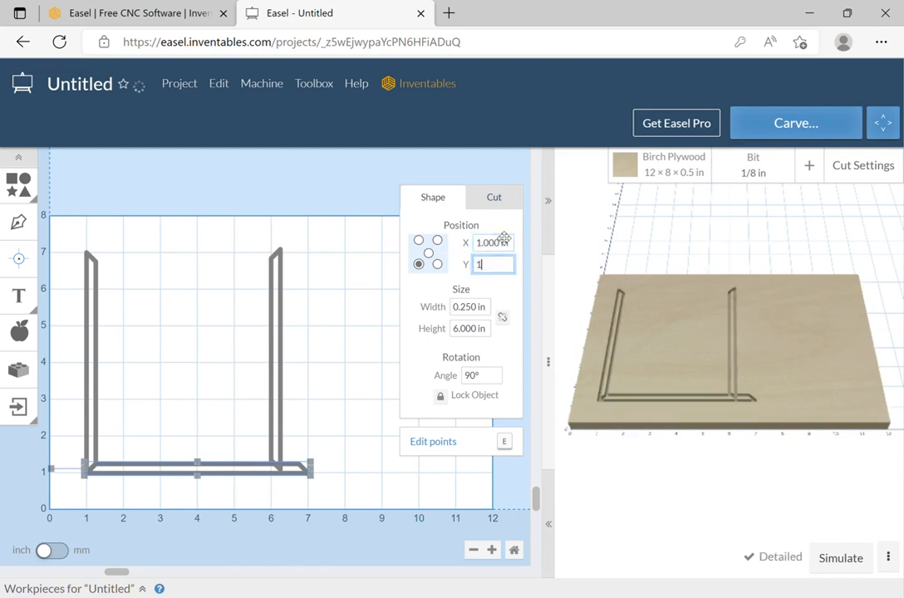
key(Tab)
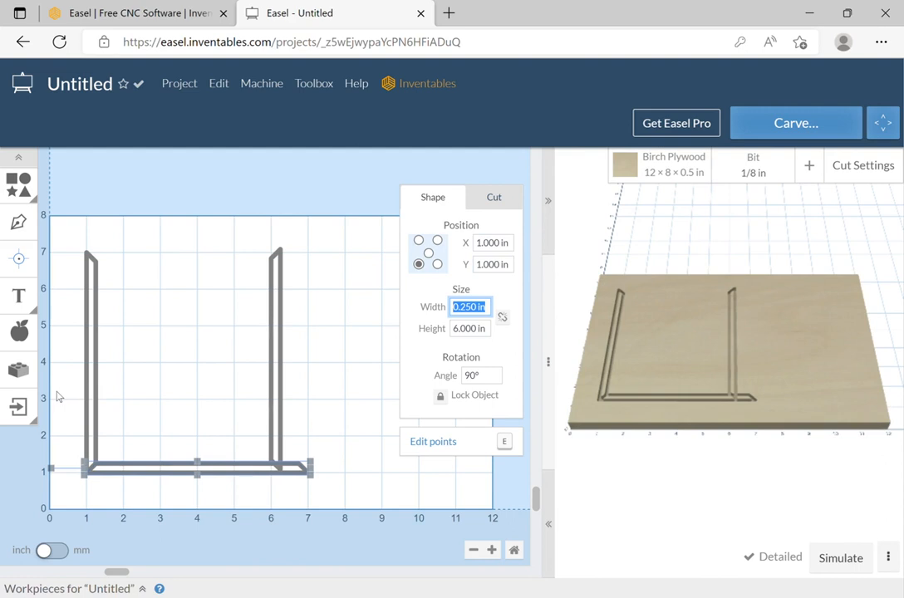
click(303, 372)
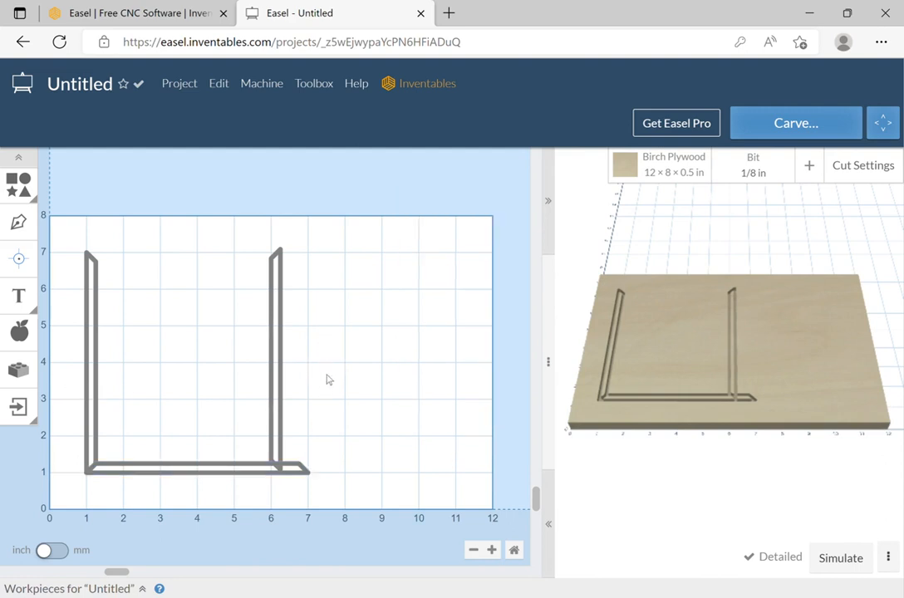
- Set the X position of the strip rotated to 180° to 7 in and deselect it
click(274, 287)
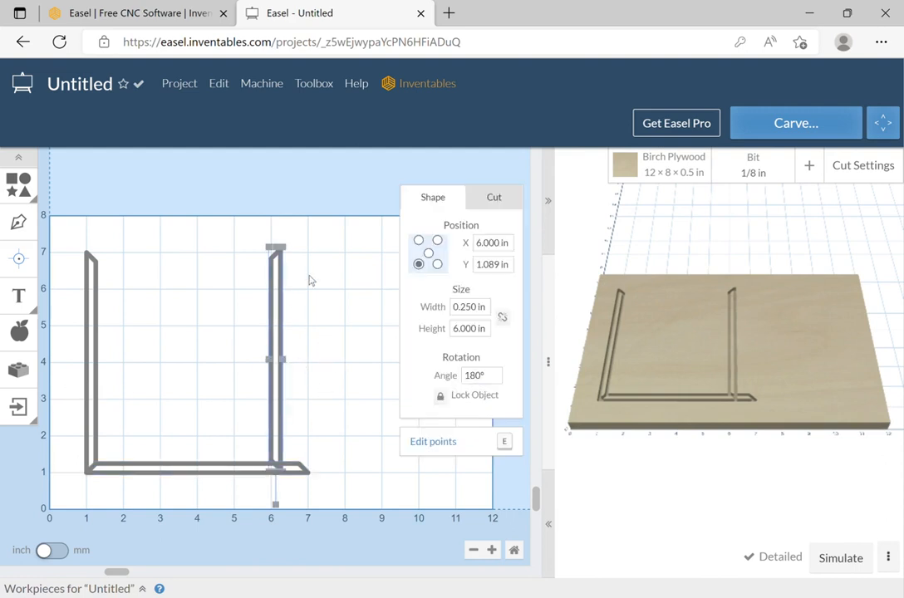
click(493, 243)
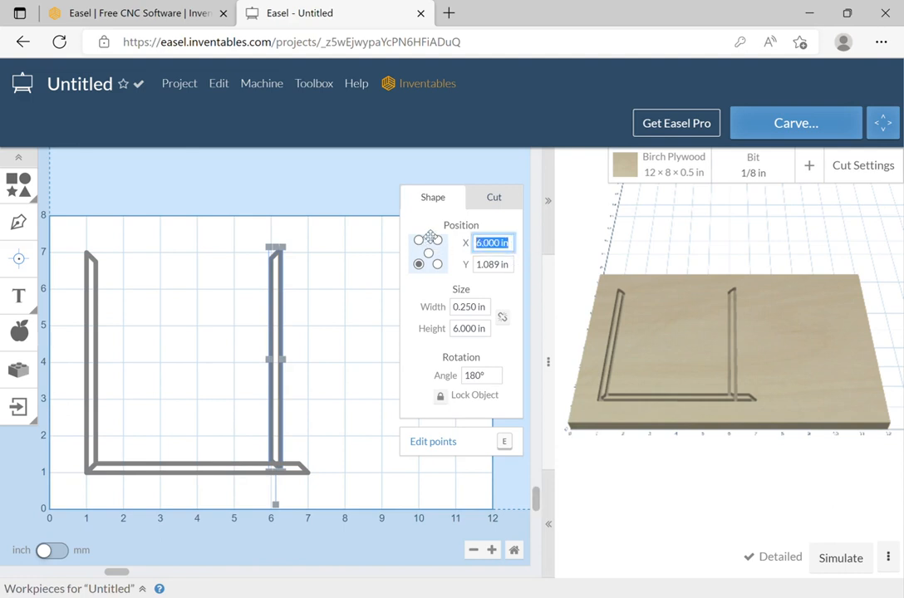
text(7)
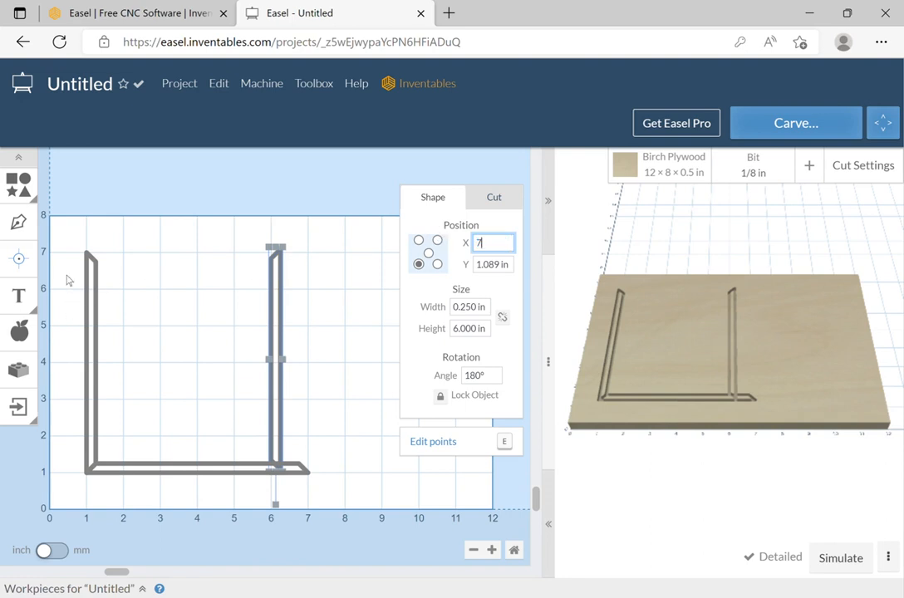
key(Return)
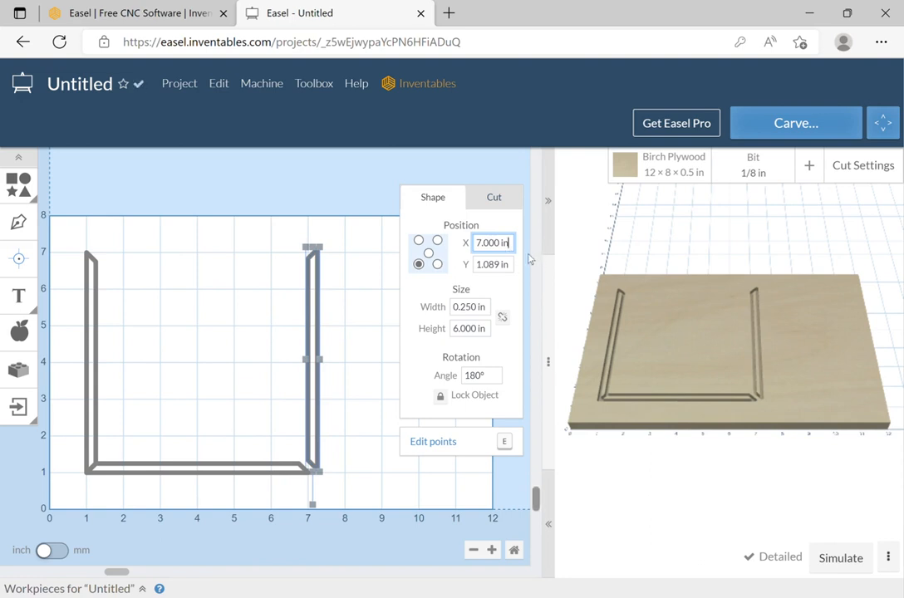
click(363, 496)
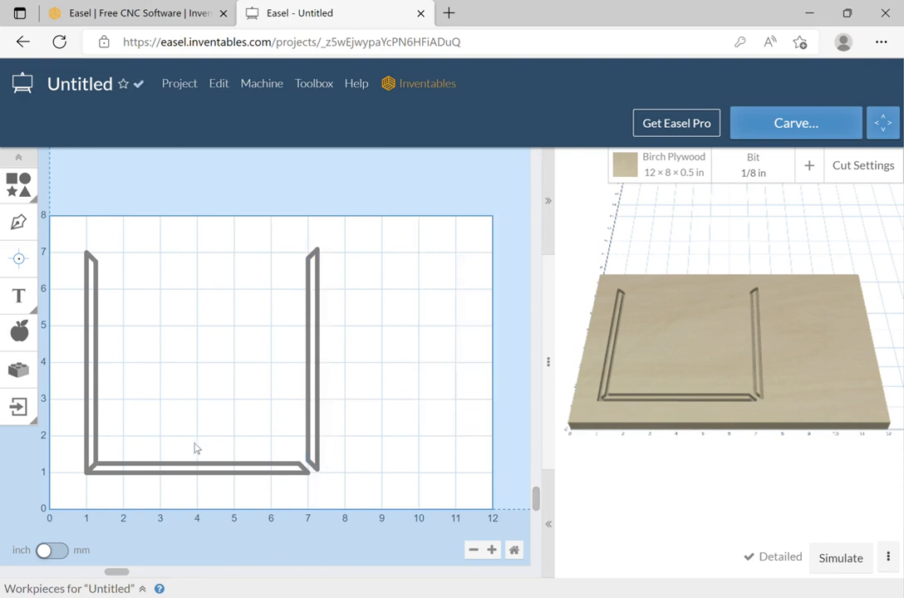
- Try to set the horizontal strip's Y position back to 1 in
click(137, 477)
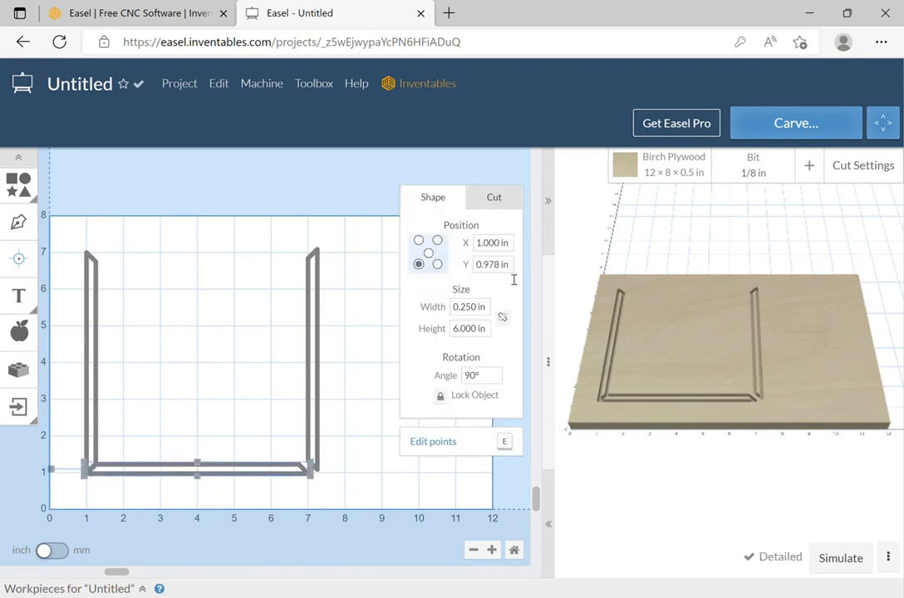
click(488, 264)
text(1)
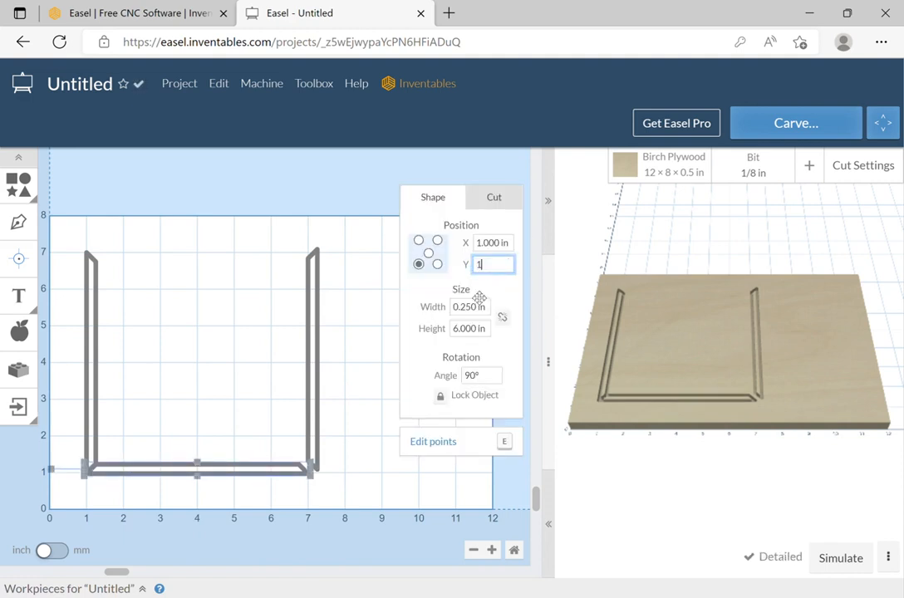
click(362, 326)
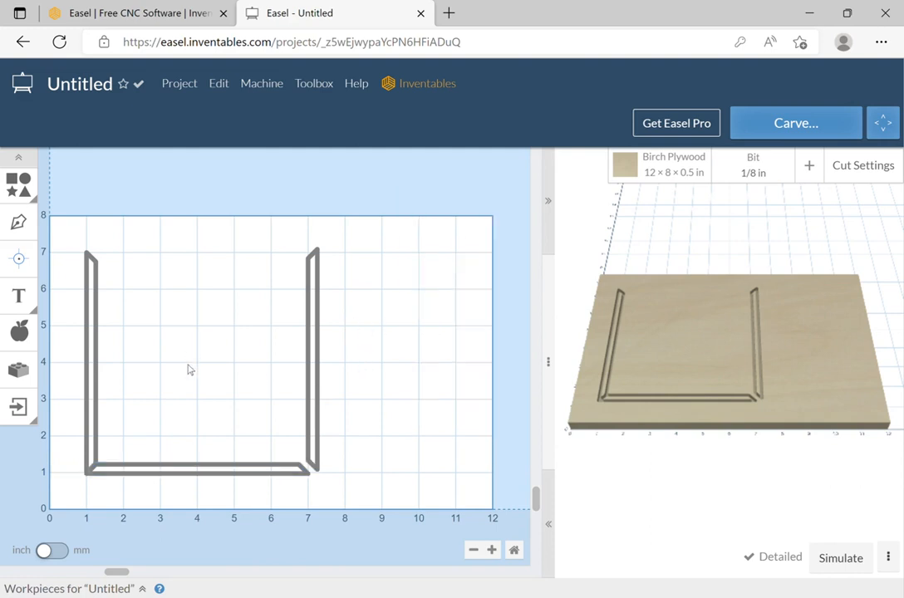
- Select the horizontal strip again, set its Y position to 1 in and deselect it
click(196, 470)
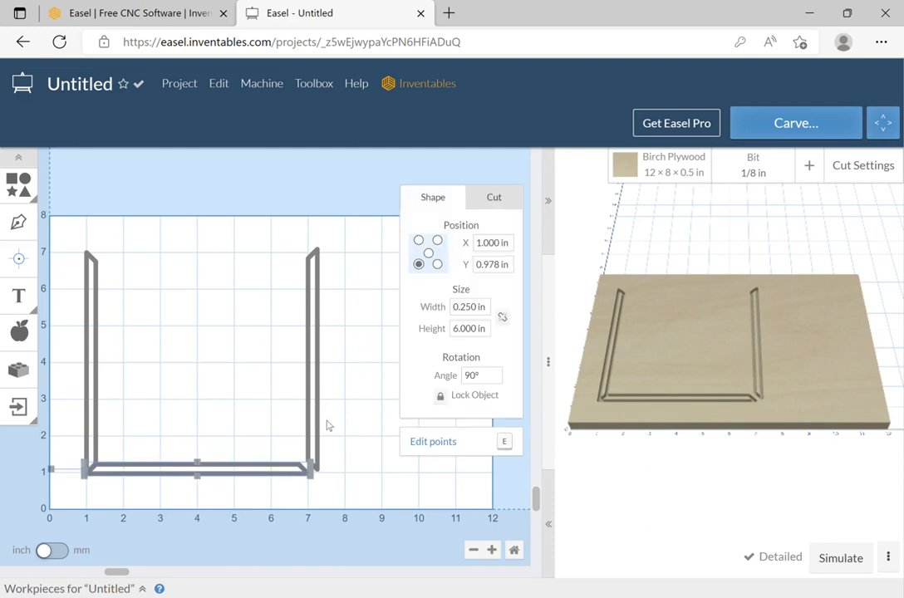
drag(521, 276, 468, 275)
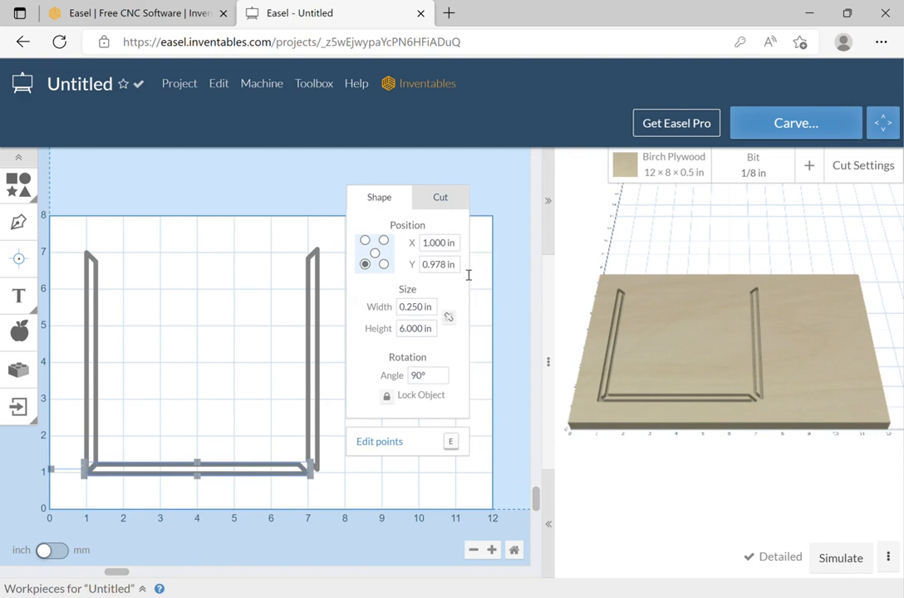
click(445, 264)
text(1)
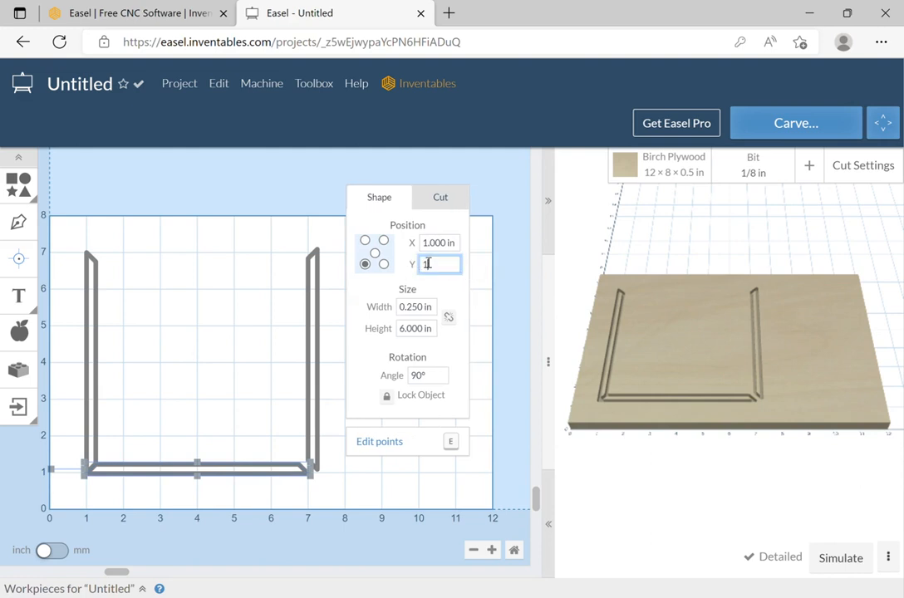
key(Tab)
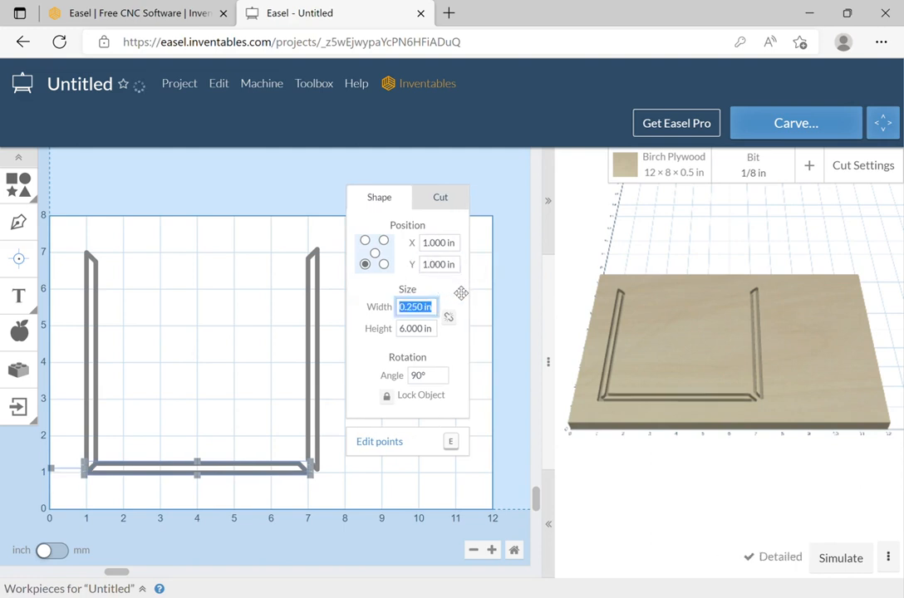
click(460, 293)
click(222, 280)
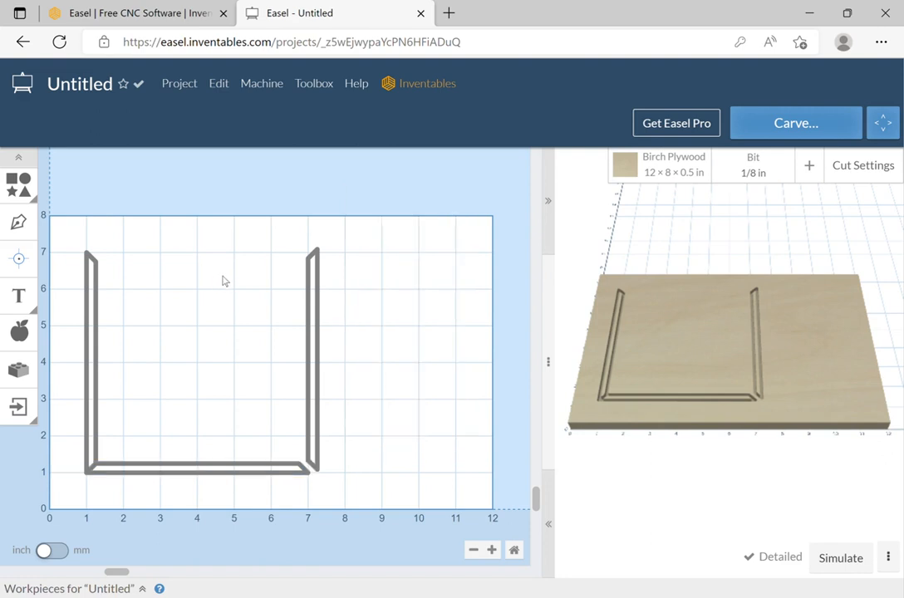
- Set the X position of the strip rotated to 180° to 6.75 in and deselect it
click(314, 316)
drag(459, 249, 415, 242)
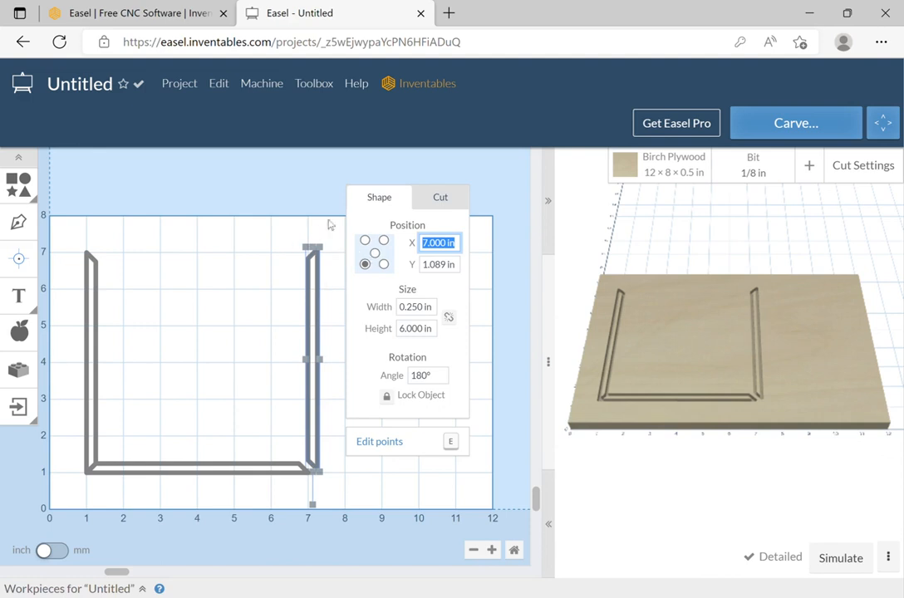
text(6.75)
key(Return)
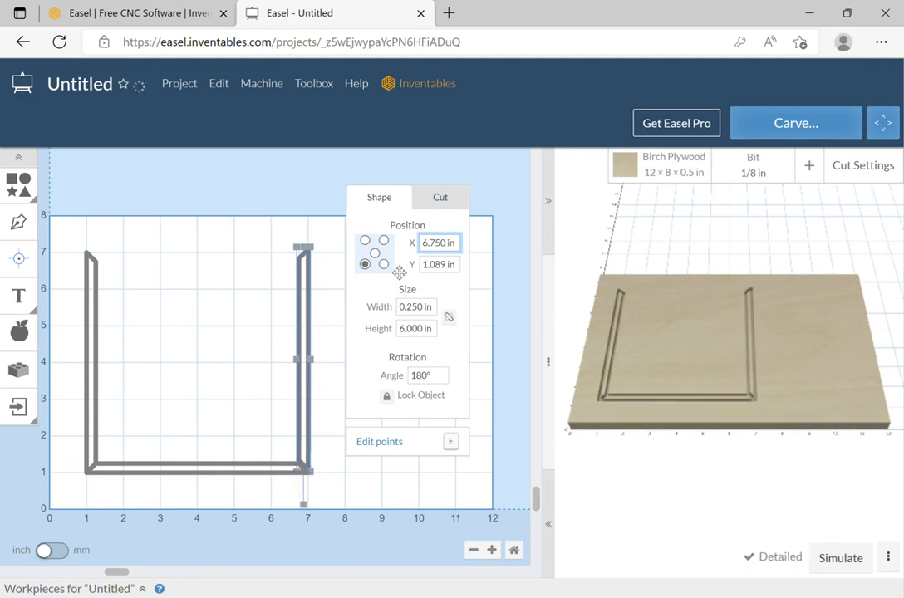
click(212, 324)
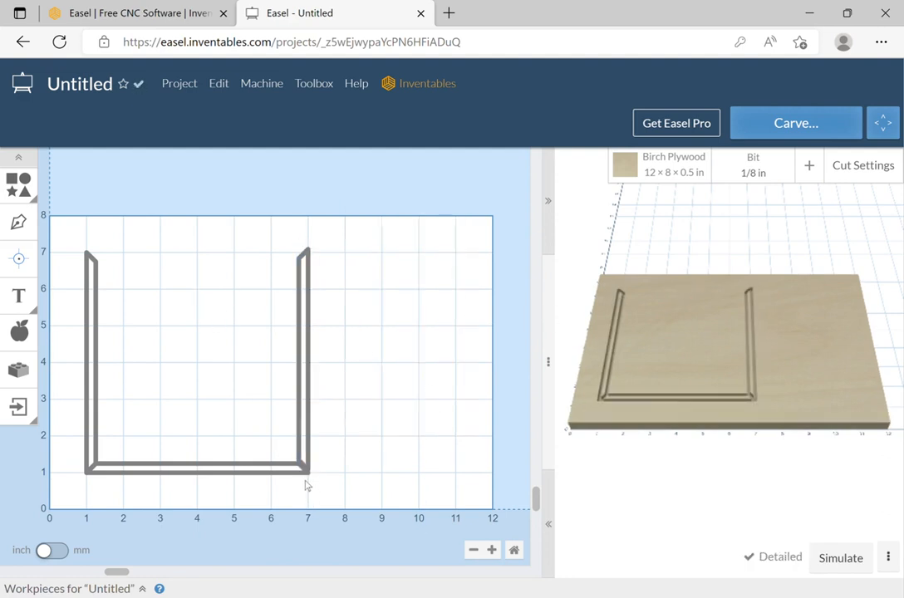
- Copy the horizontal strip at the frame's lower edge and paste a duplicate of it
click(251, 471)
right_click(251, 472)
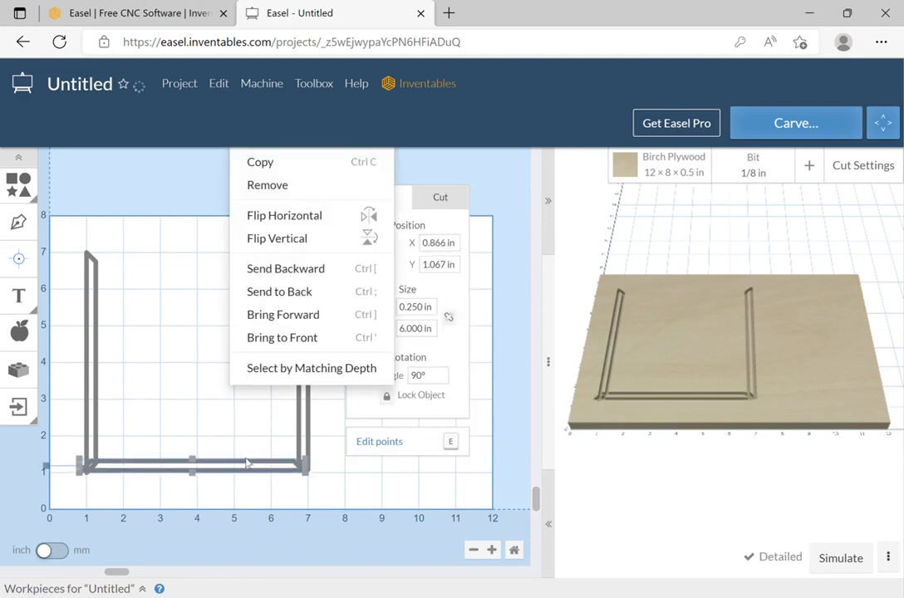
click(261, 163)
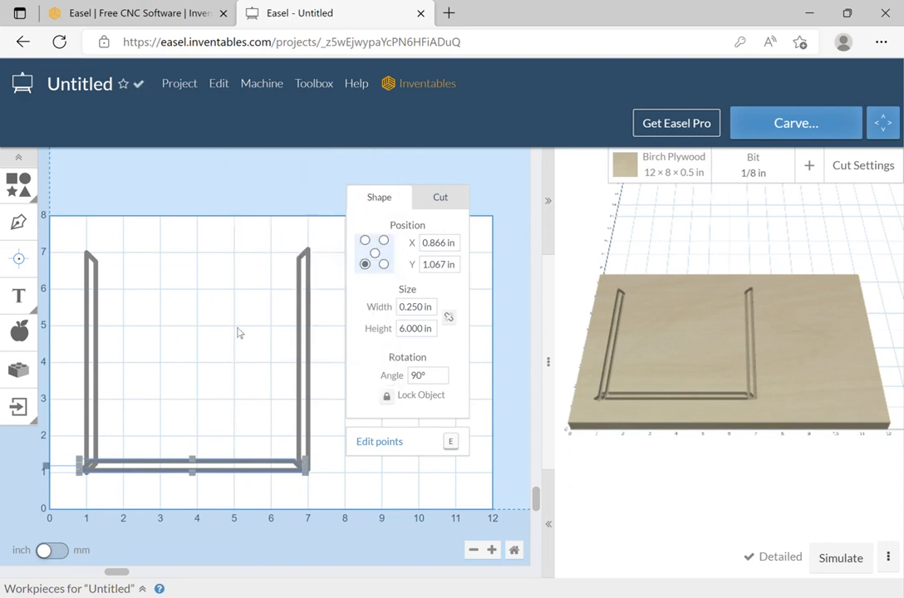
click(234, 288)
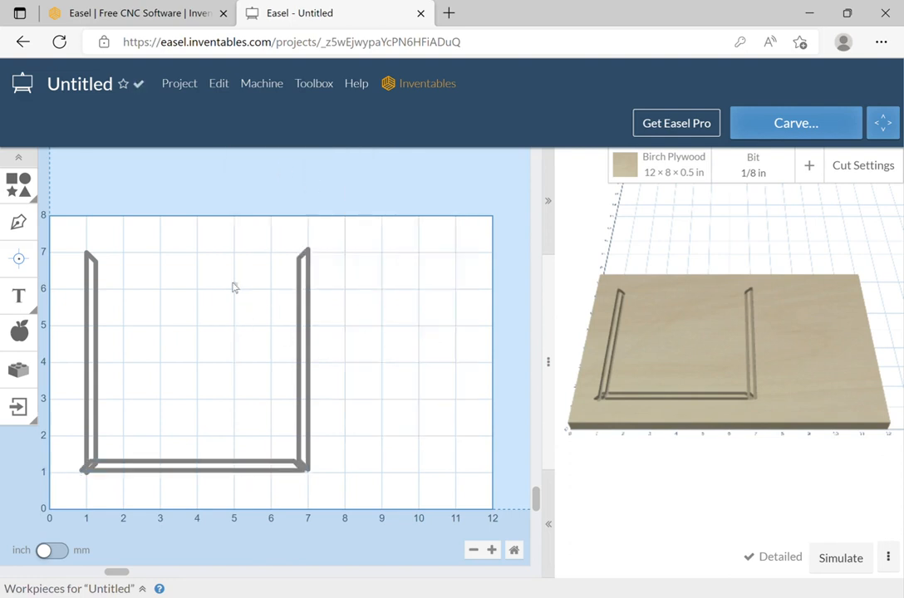
click(219, 84)
click(217, 199)
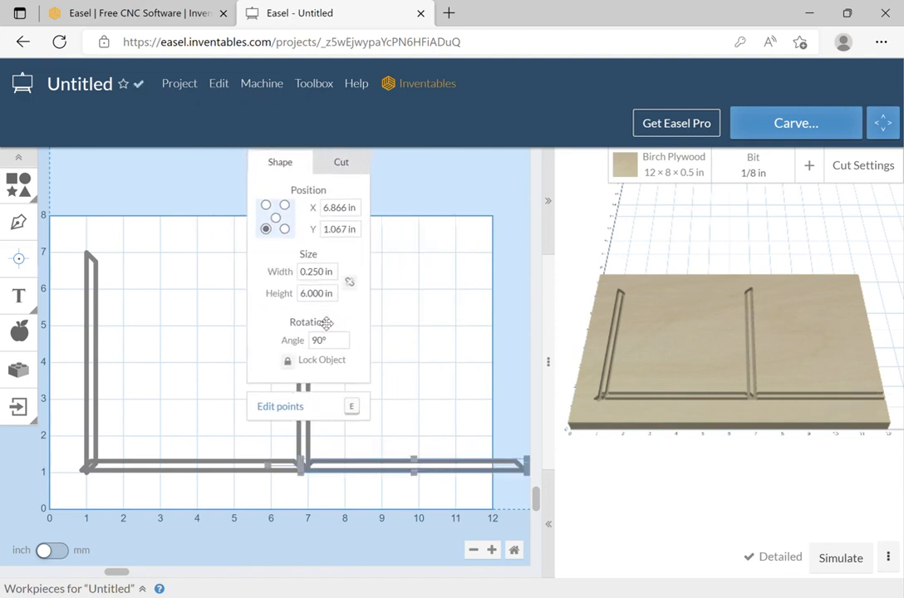
- Move the pasted strip between the two vertical strips, at about X 1.12 in and Y 5.43 in, and set its rotation to 270°
click(422, 462)
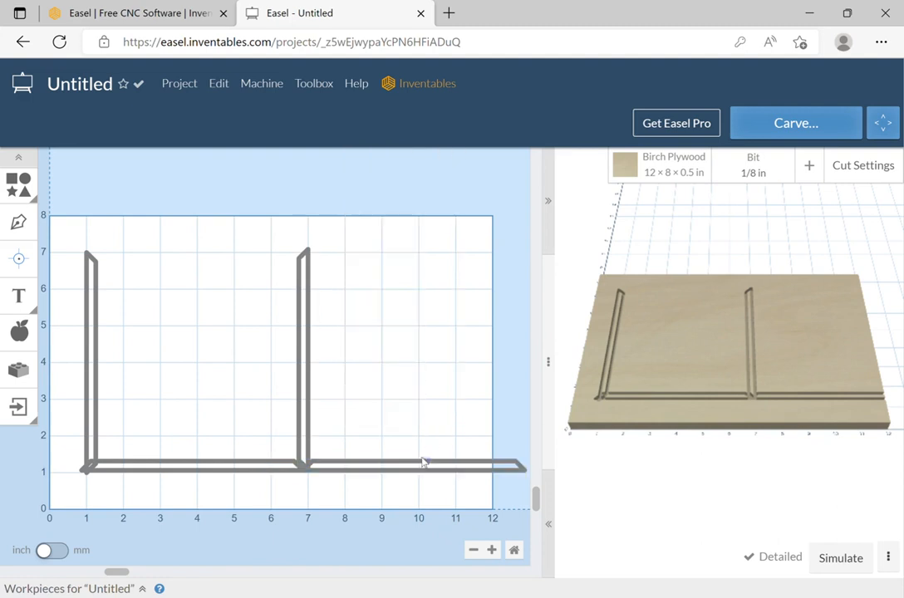
click(429, 470)
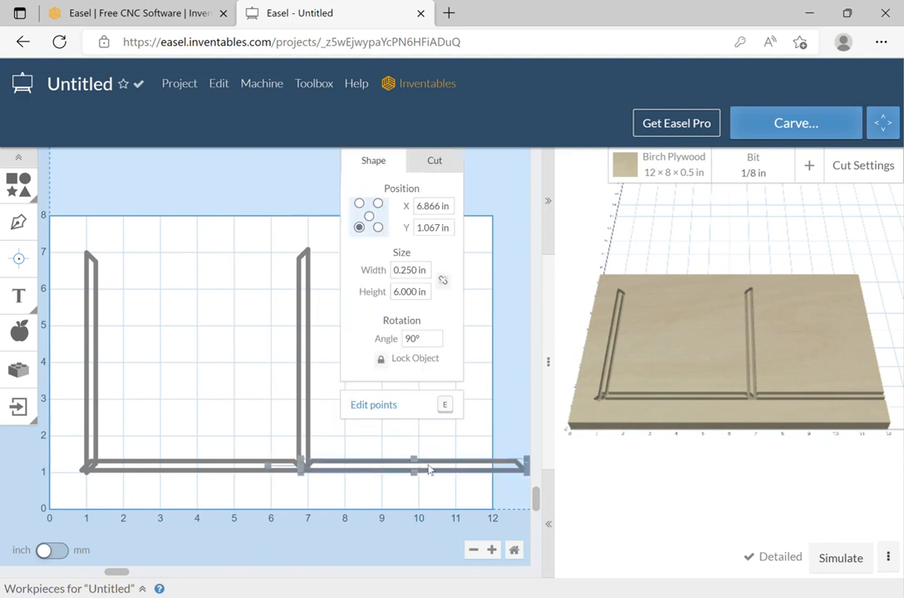
drag(439, 469, 226, 309)
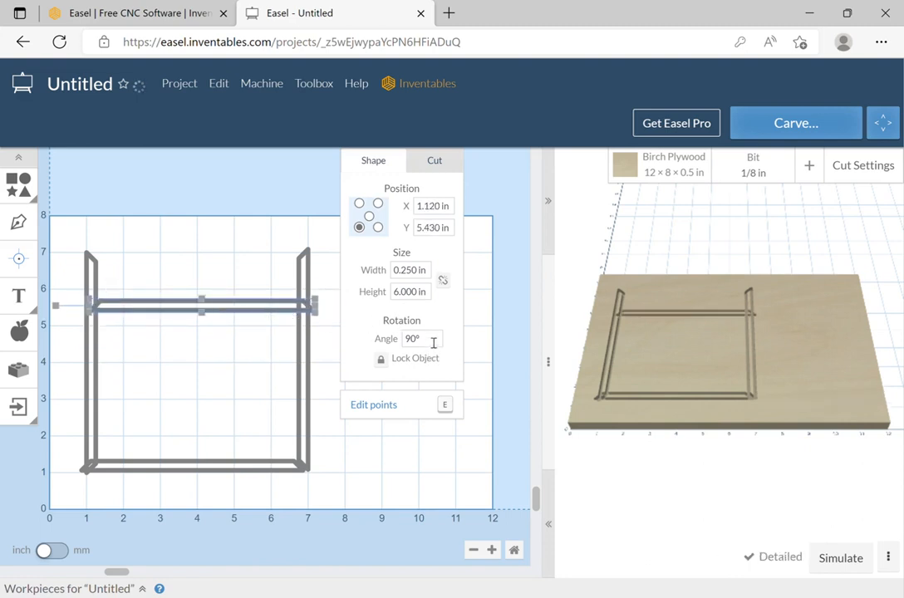
click(433, 342)
drag(428, 347, 396, 342)
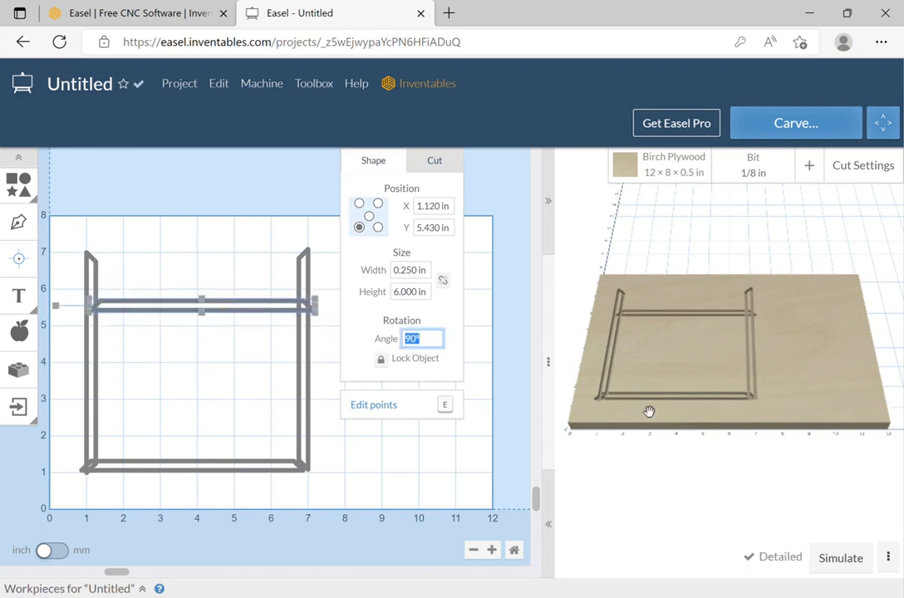
text(270)
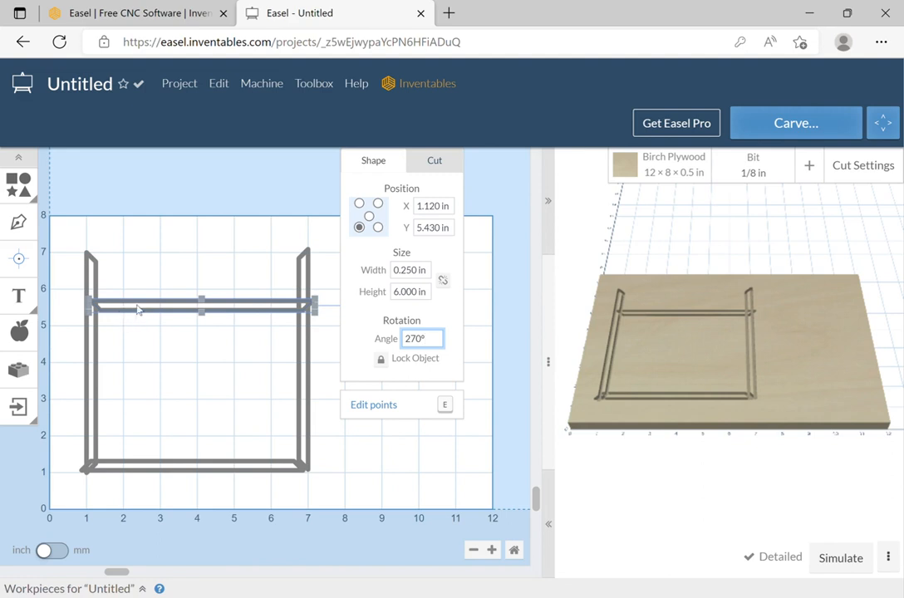
click(169, 318)
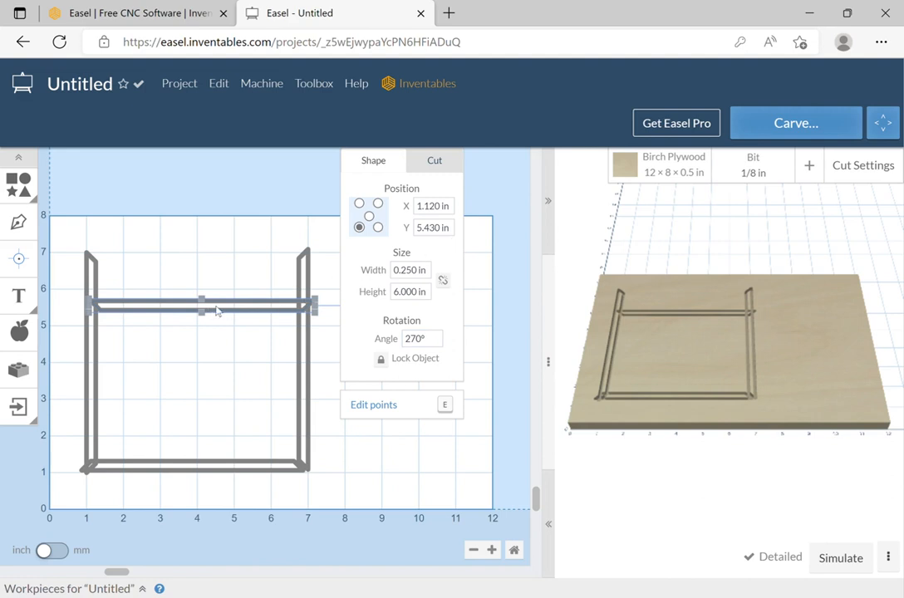
- Set the position of the strip rotated to 270° to X 1 in and Y 6.75 in
click(440, 228)
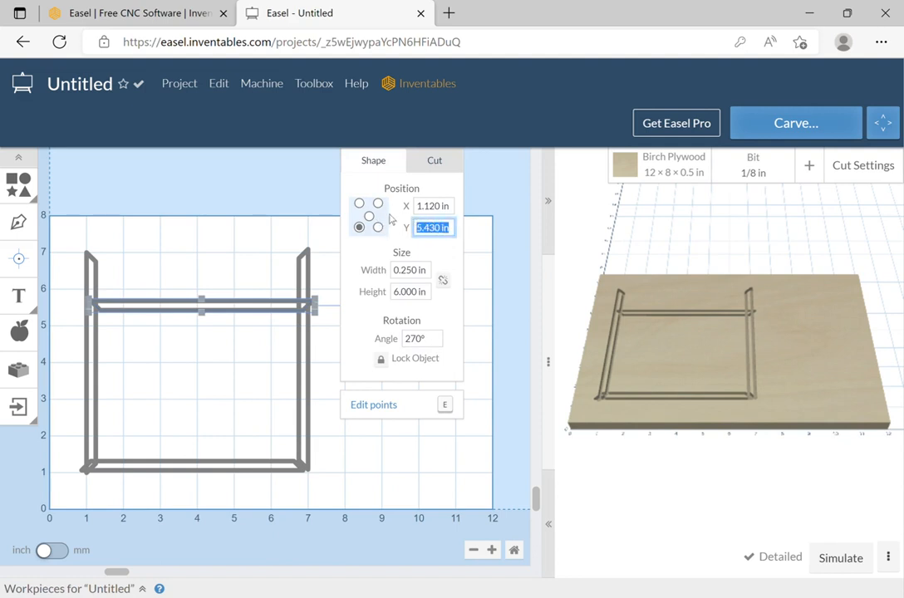
text(6.75)
key(Return)
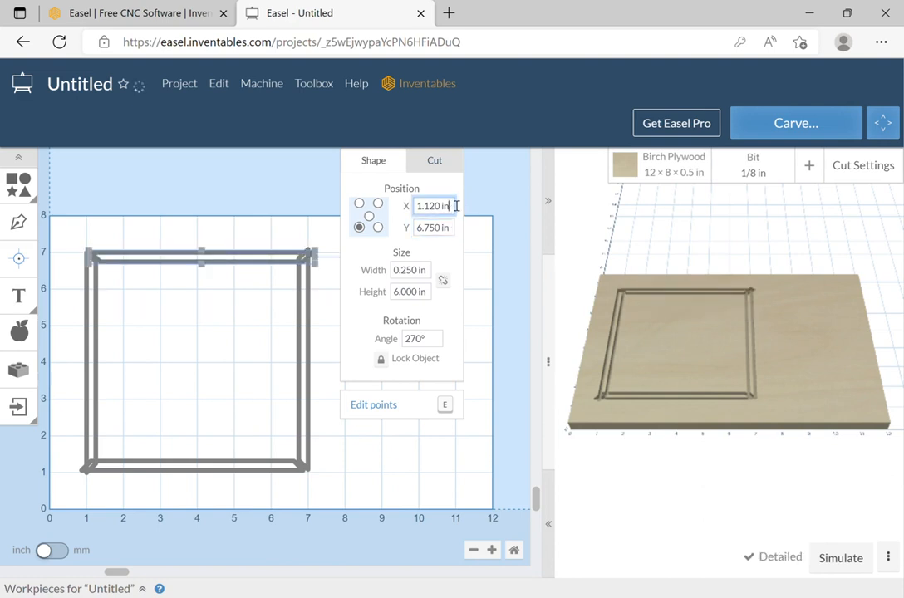
click(448, 206)
text(1)
key(Return)
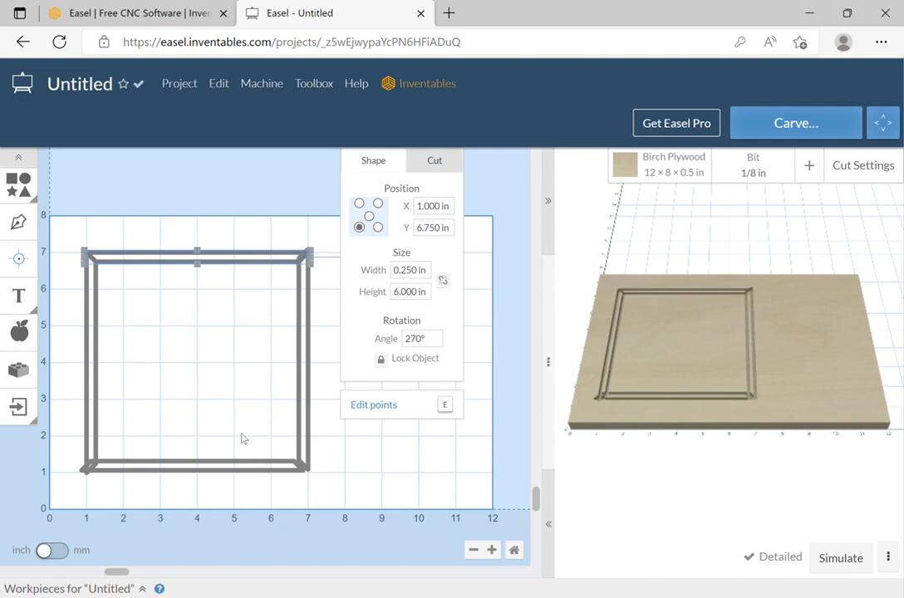
- Set the position of the lower horizontal strip to X 1 in and Y 1 in and deselect it
click(231, 470)
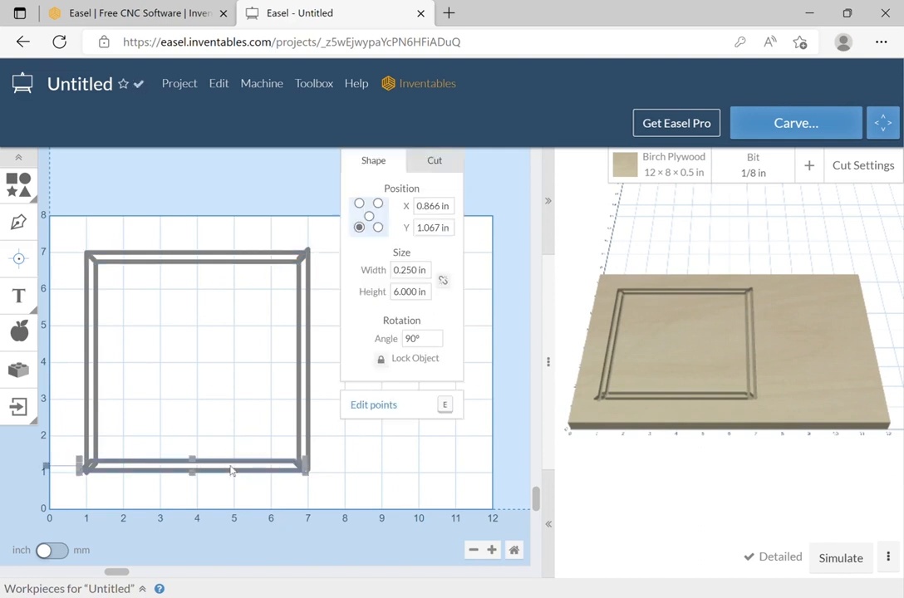
click(452, 208)
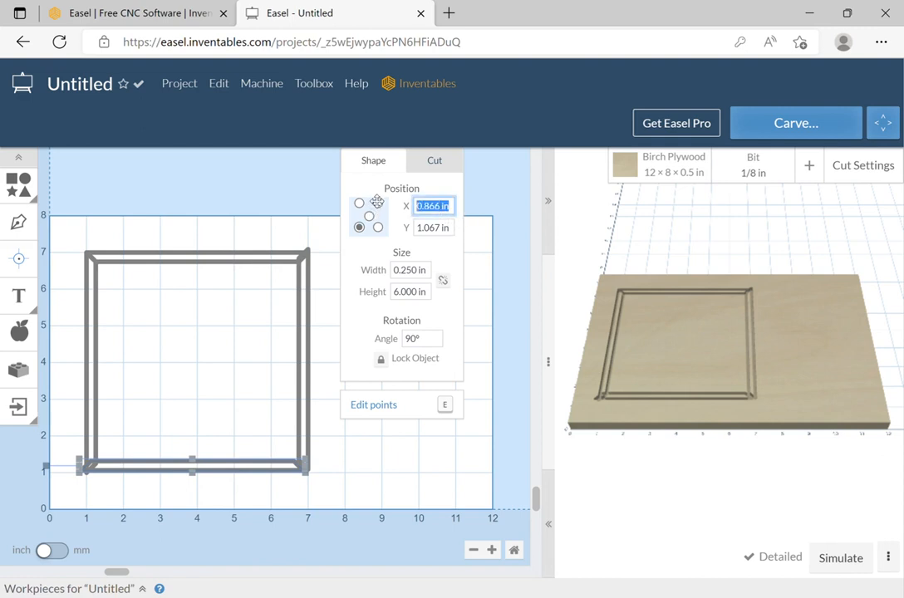
text(1)
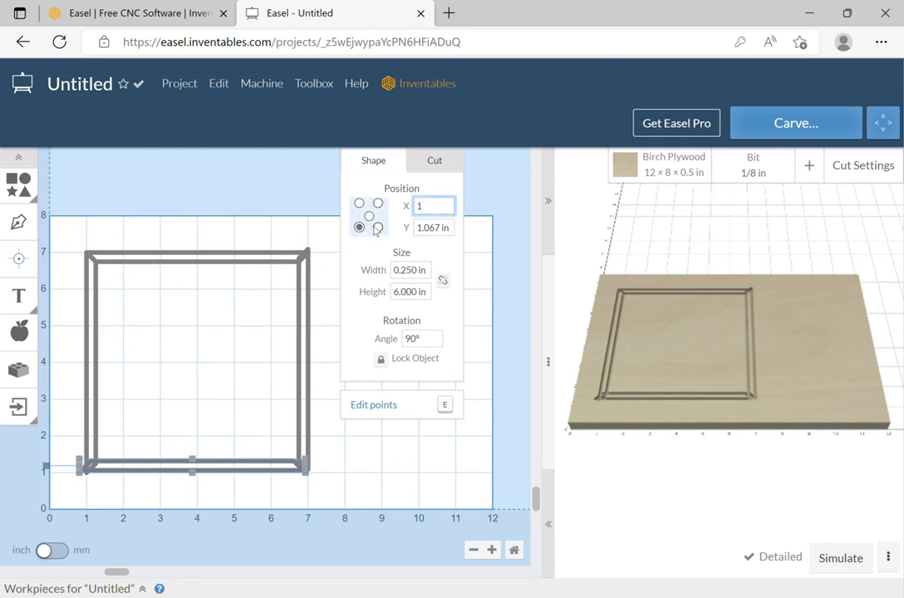
key(Tab)
text(1)
key(Tab)
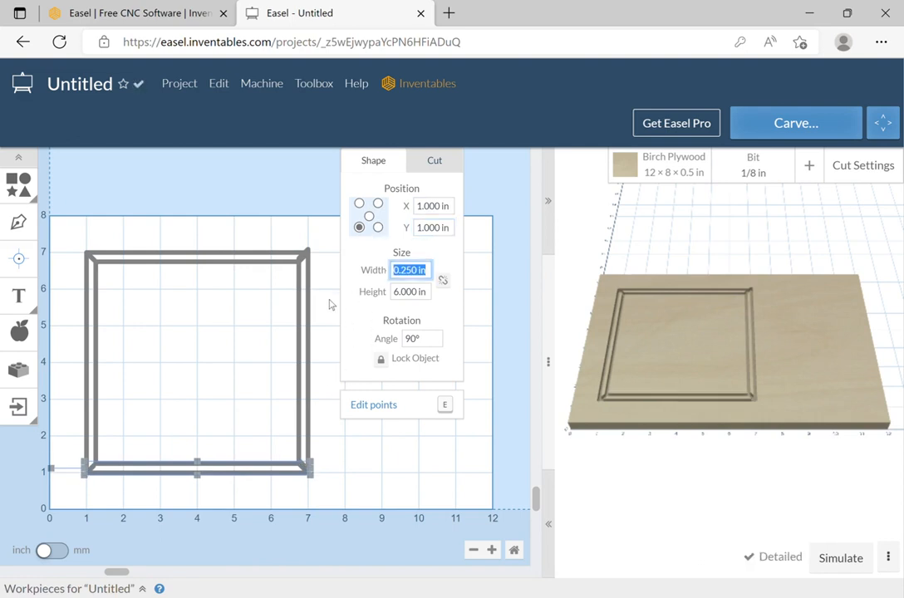
click(331, 305)
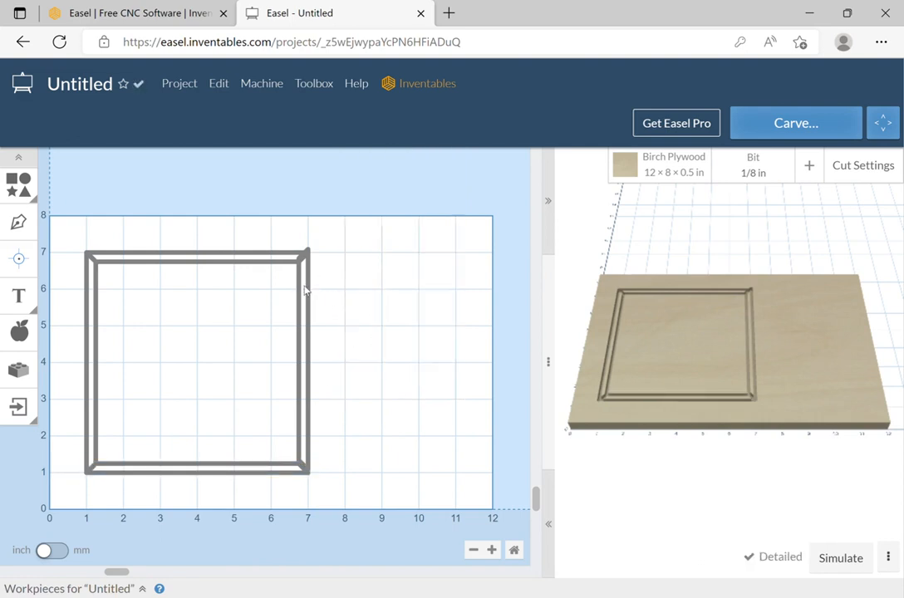
- Set the Y position of the vertical strip rotated to 180° to 1 in and deselect it
click(305, 290)
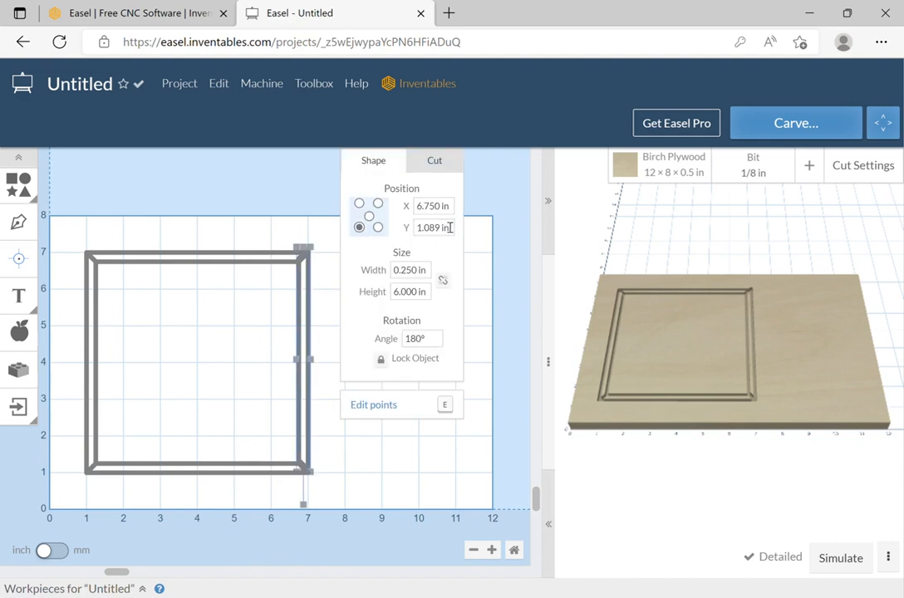
drag(454, 231, 403, 233)
text(1)
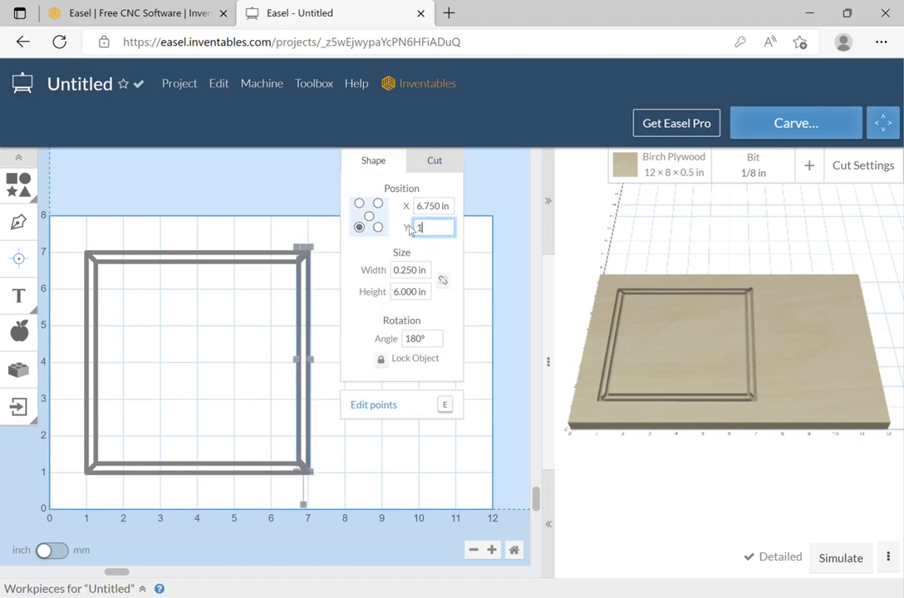
key(Return)
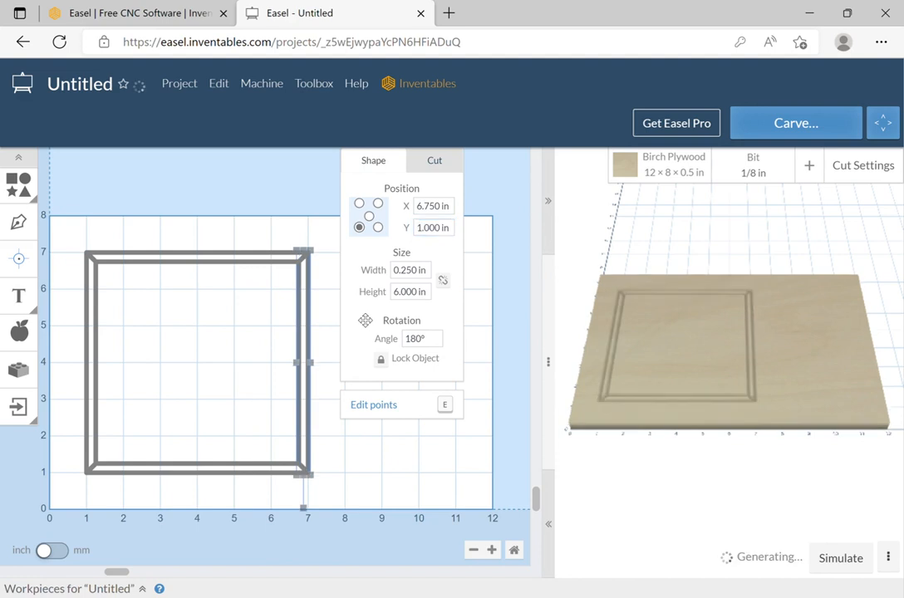
click(335, 358)
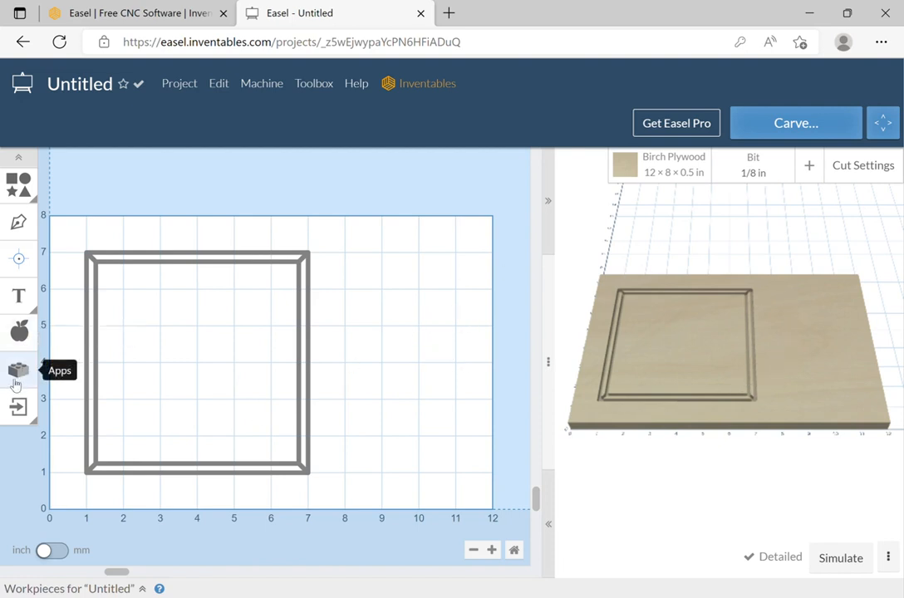
- Open the Texture Generator app for the unrotated vertical strip at X 1 in and choose the morphing-diamonds texture
click(91, 362)
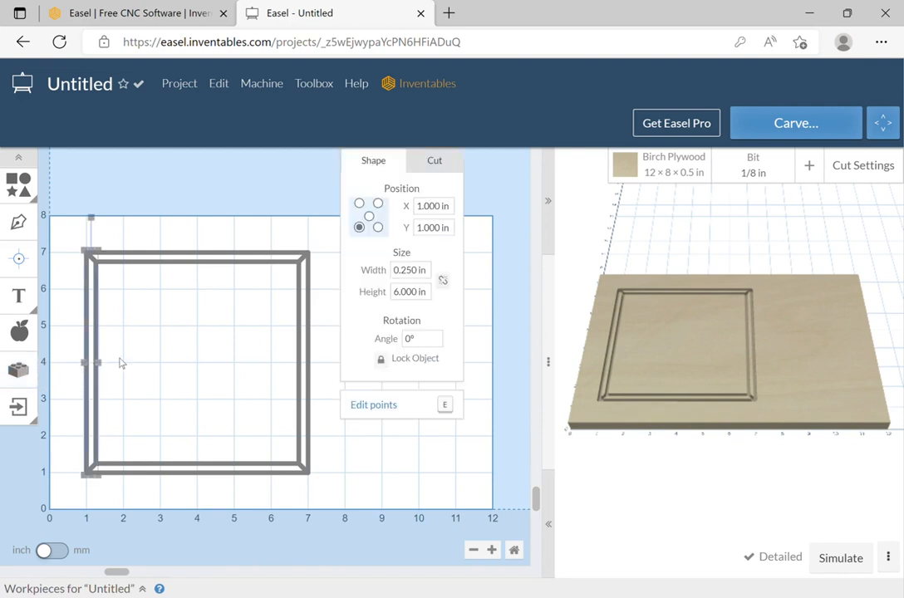
click(14, 374)
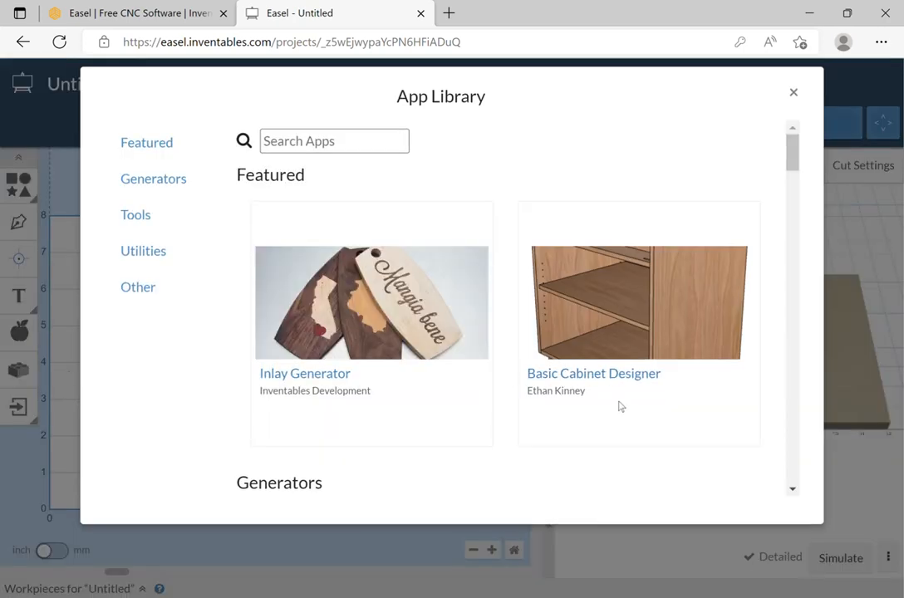
scroll(642, 332, down, 5)
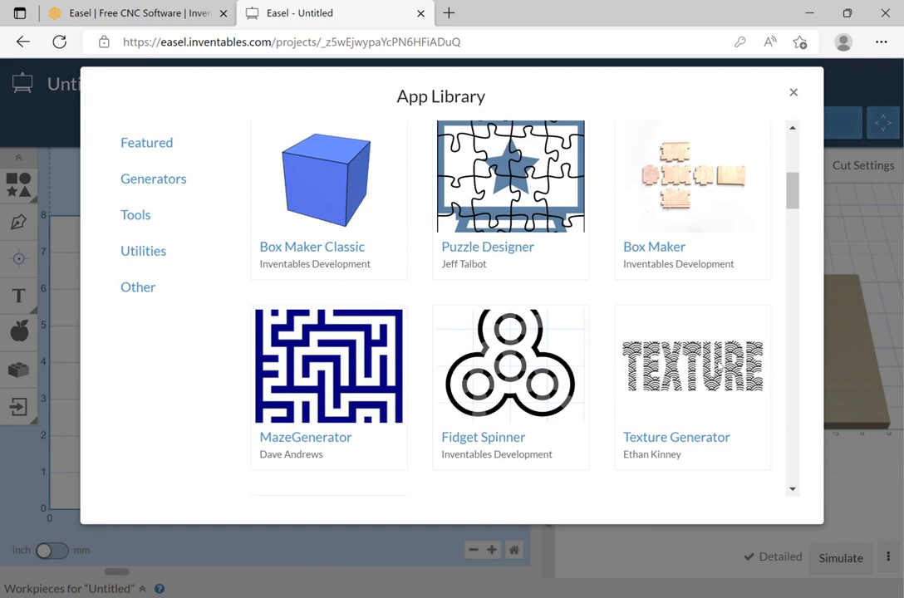
click(615, 309)
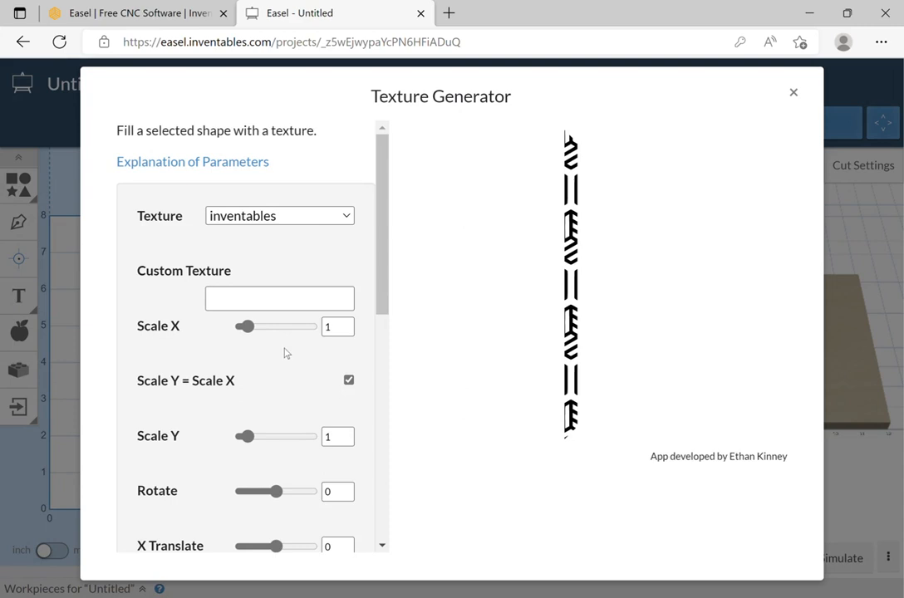
click(300, 397)
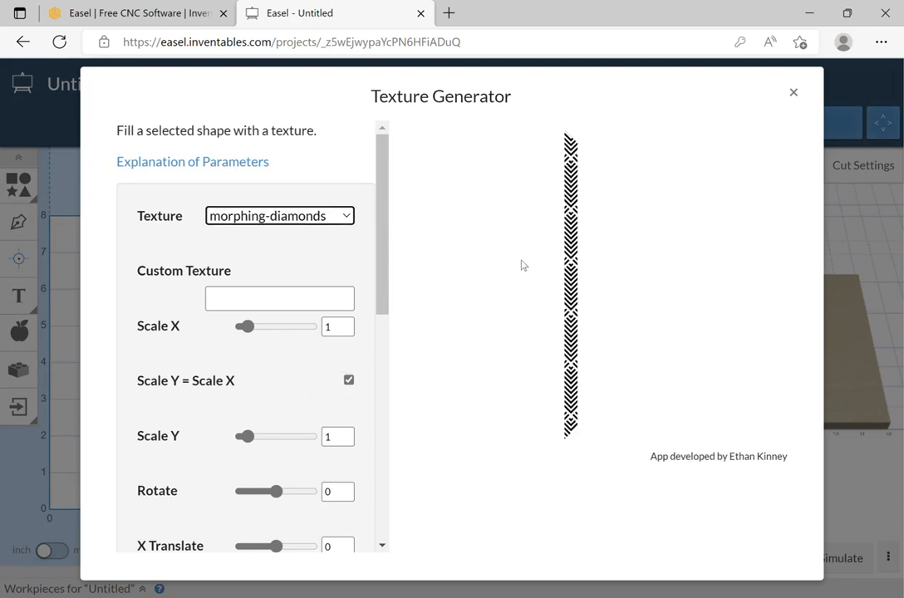
- Set the texture depth to 0.05 and import the textured strip into the design
drag(382, 283, 380, 523)
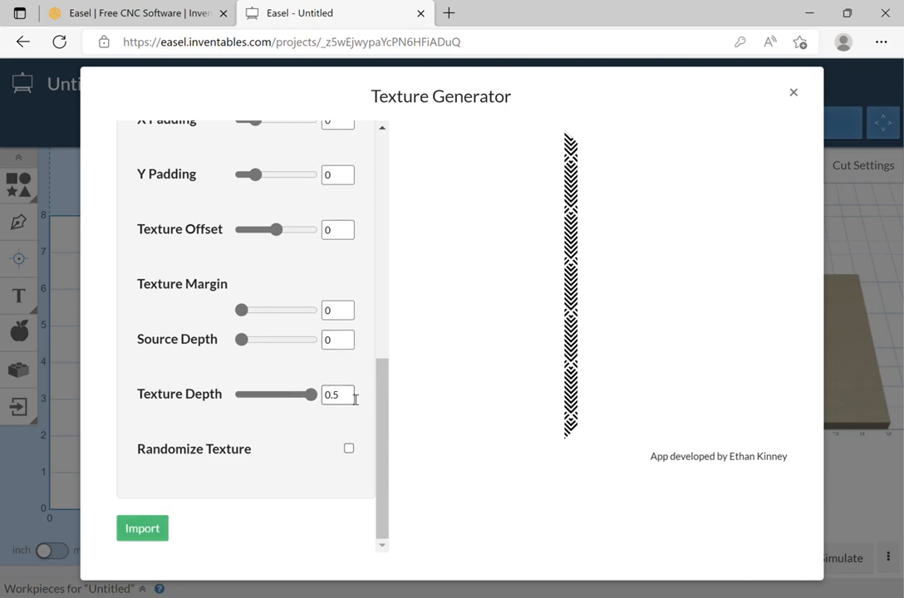
click(338, 406)
drag(352, 400, 339, 411)
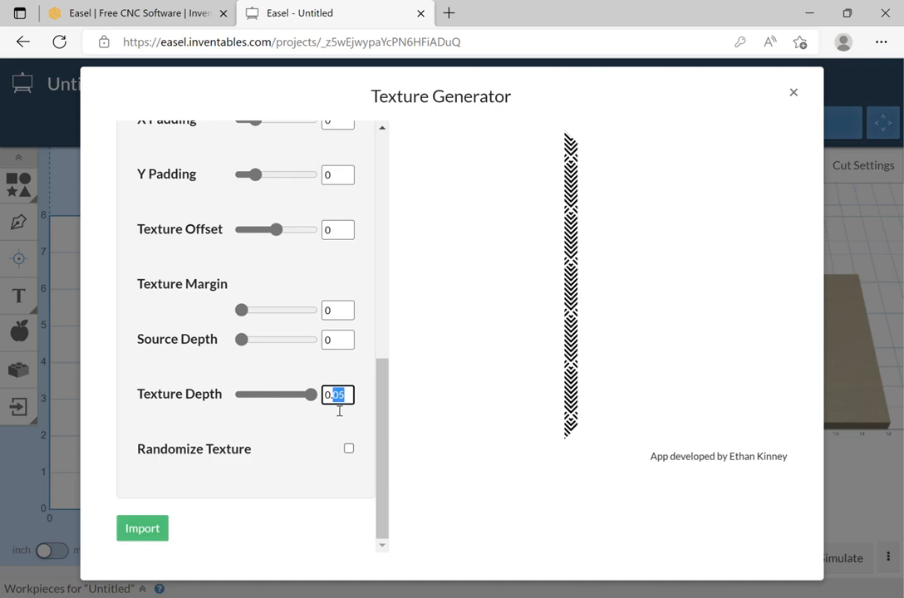
click(160, 531)
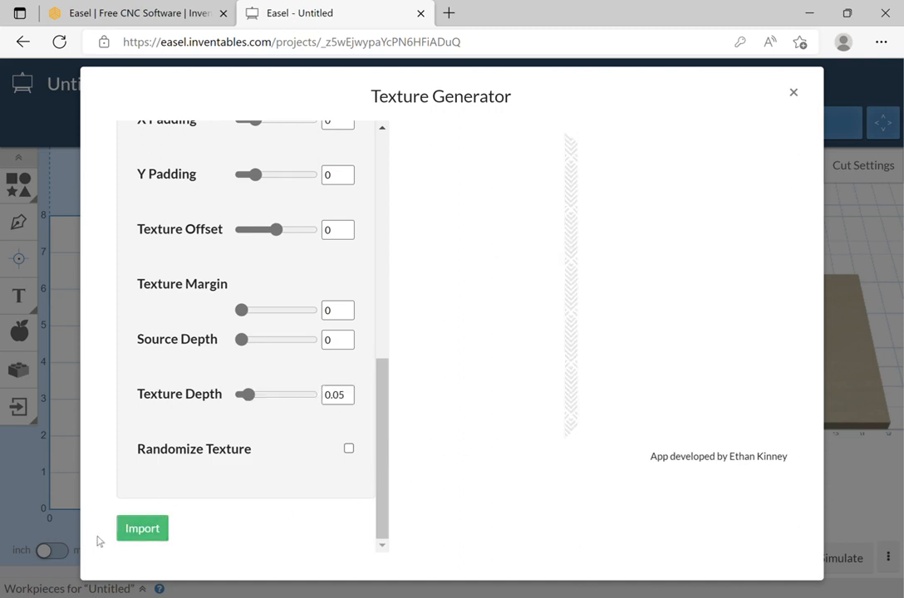
click(137, 530)
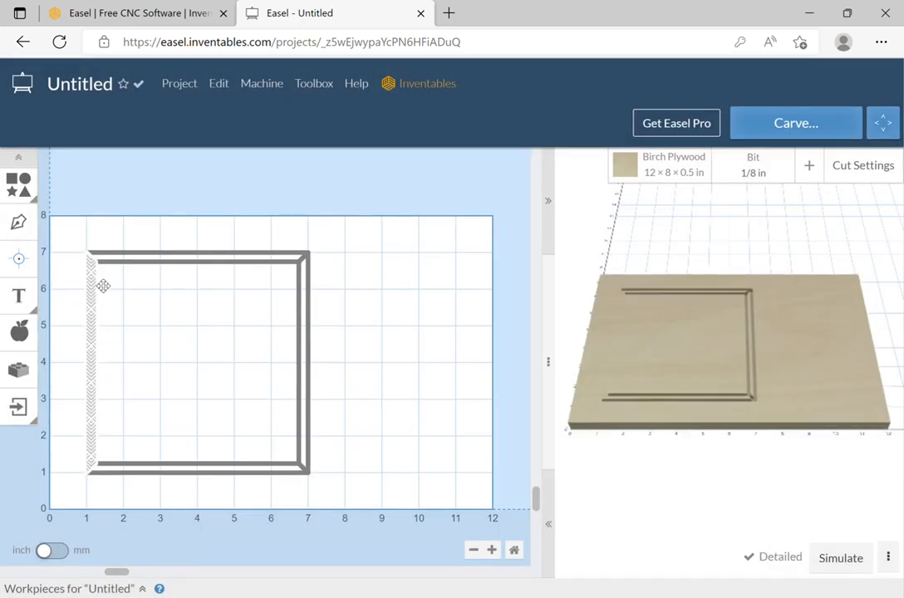
- Open the Texture Generator app for the lower horizontal strip and choose the morphing-diamonds texture
click(200, 472)
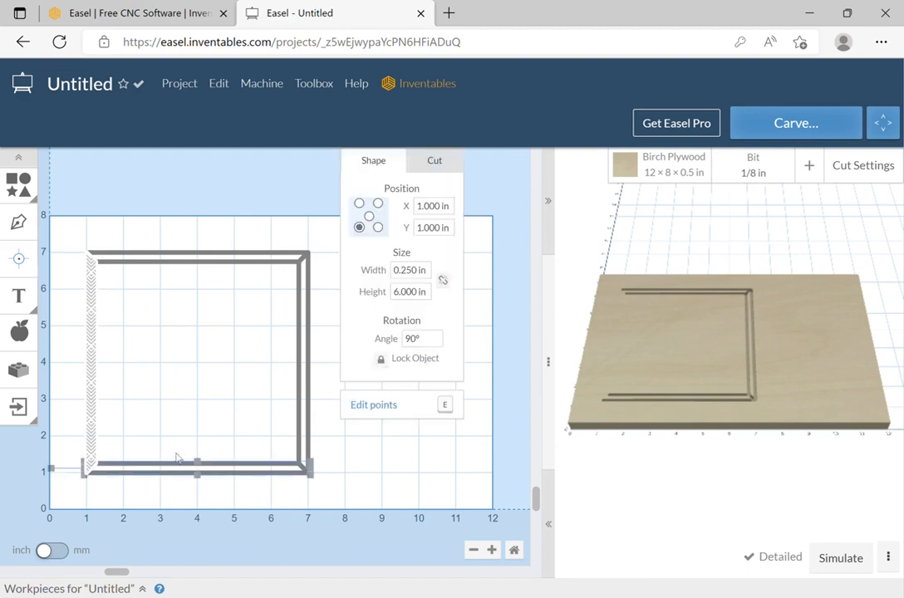
click(21, 369)
scroll(706, 437, down, 3)
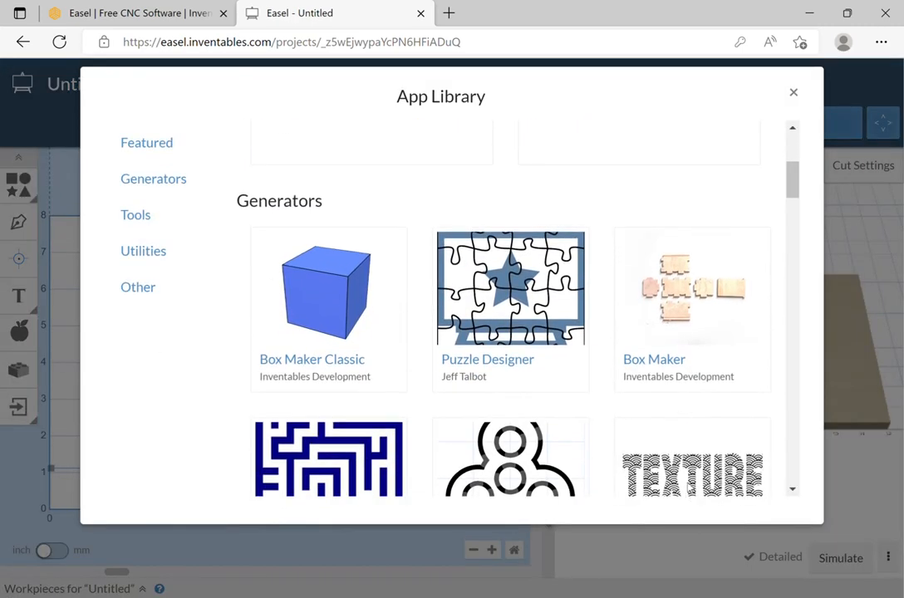
click(687, 480)
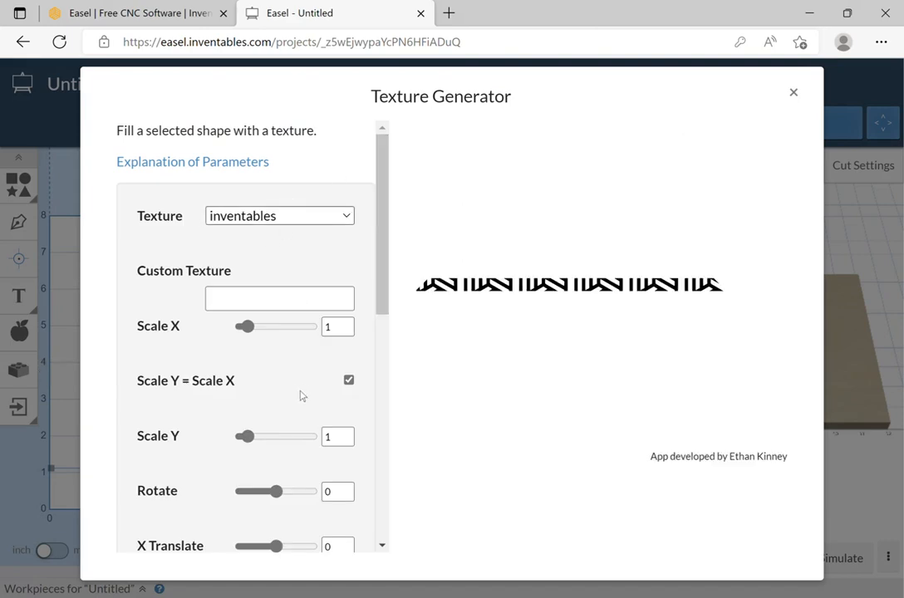
click(296, 449)
scroll(327, 549, down, 3)
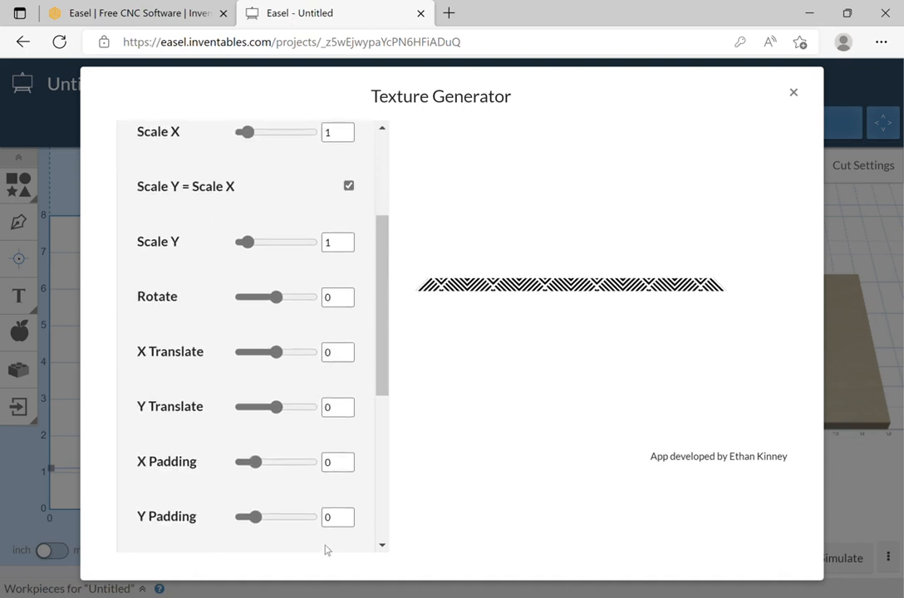
- Set the texture depth to 0.05 and import the textured lower horizontal strip into the design
scroll(326, 548, down, 5)
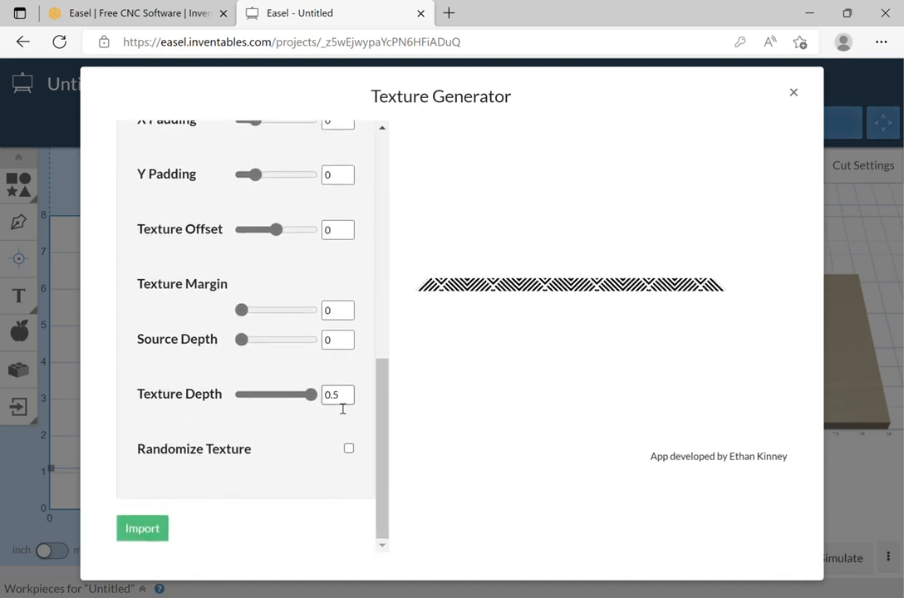
click(342, 405)
key(Left)
text(0)
click(137, 528)
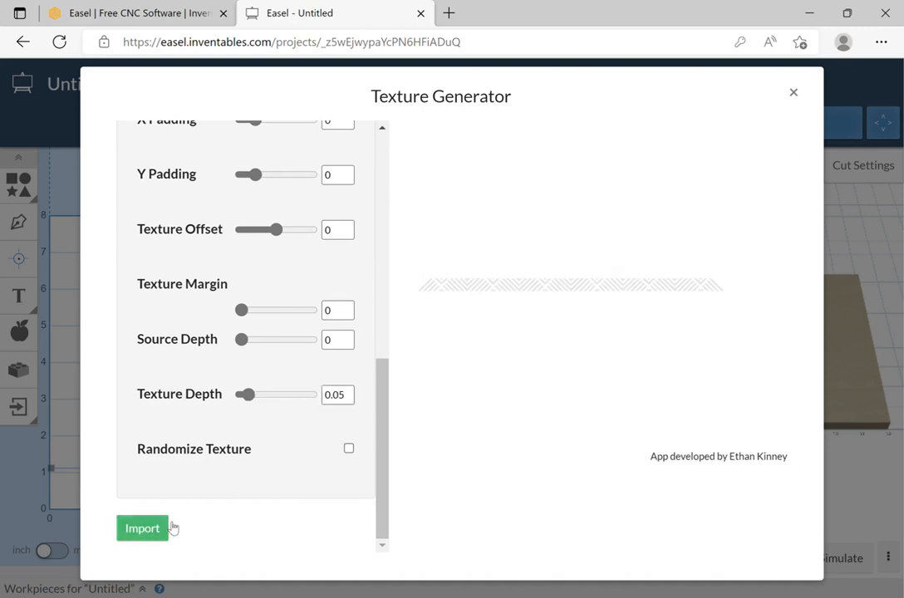
click(170, 528)
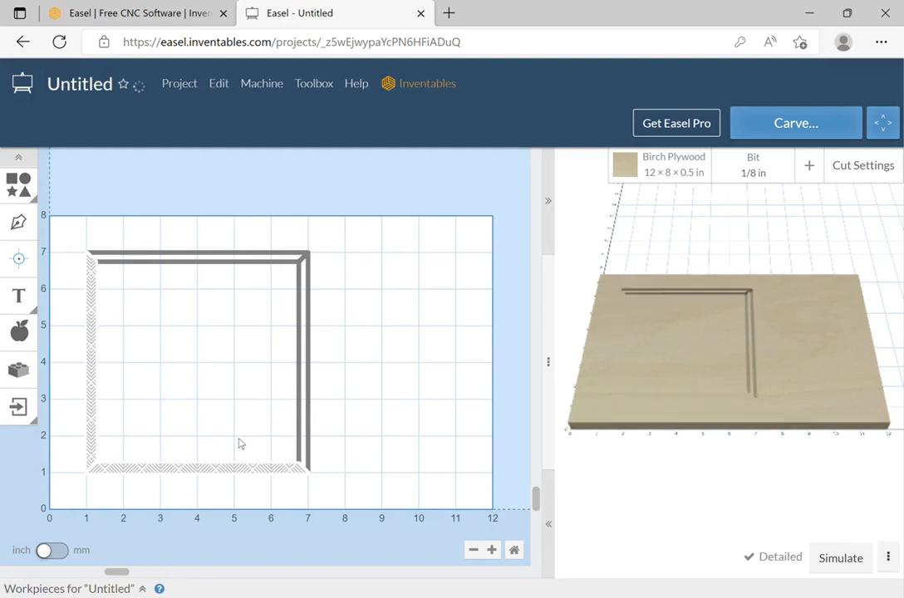
- Fill the vertical strip at X 6.75 in with the morphing-diamonds texture using the Texture Generator app and import it
click(305, 370)
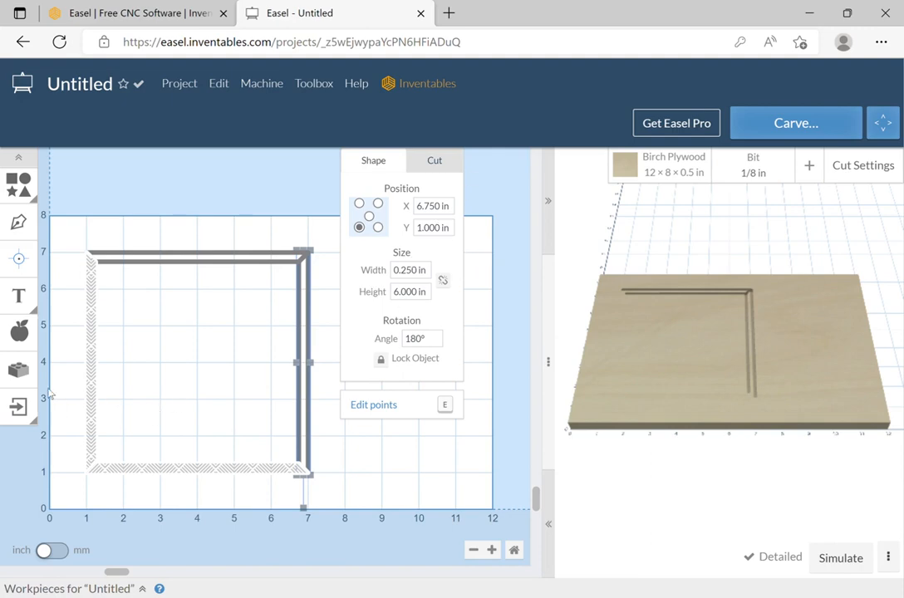
click(19, 370)
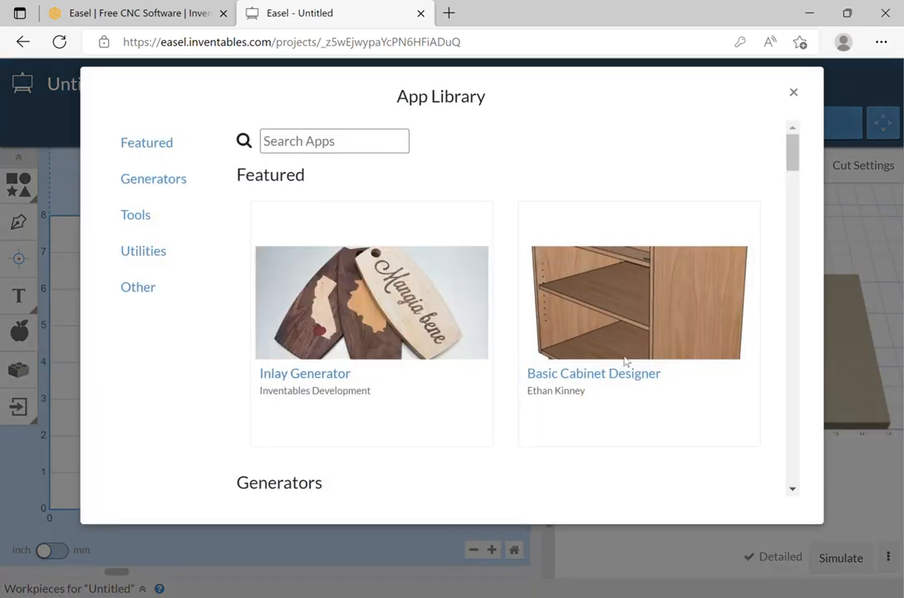
scroll(642, 375, down, 3)
scroll(651, 371, down, 2)
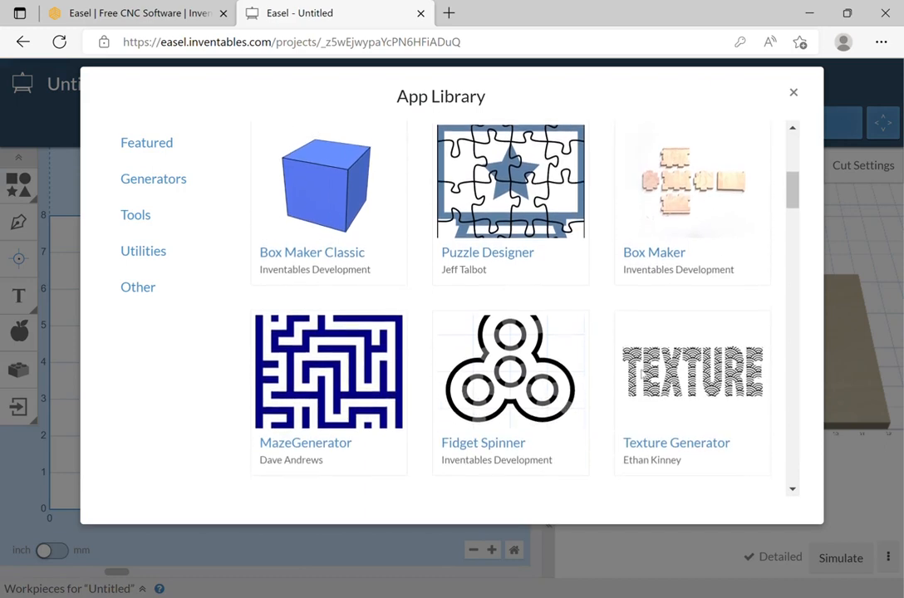
click(654, 363)
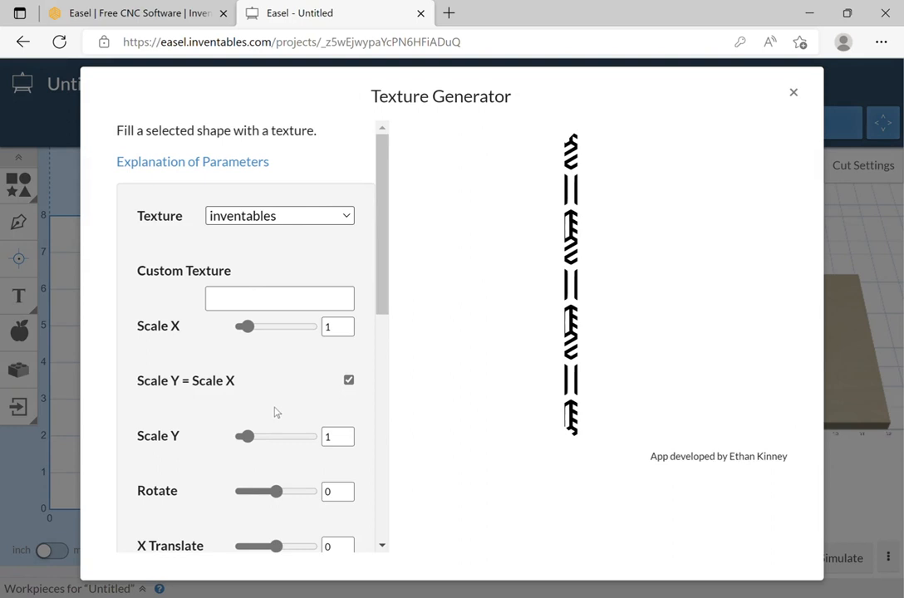
key(Down)
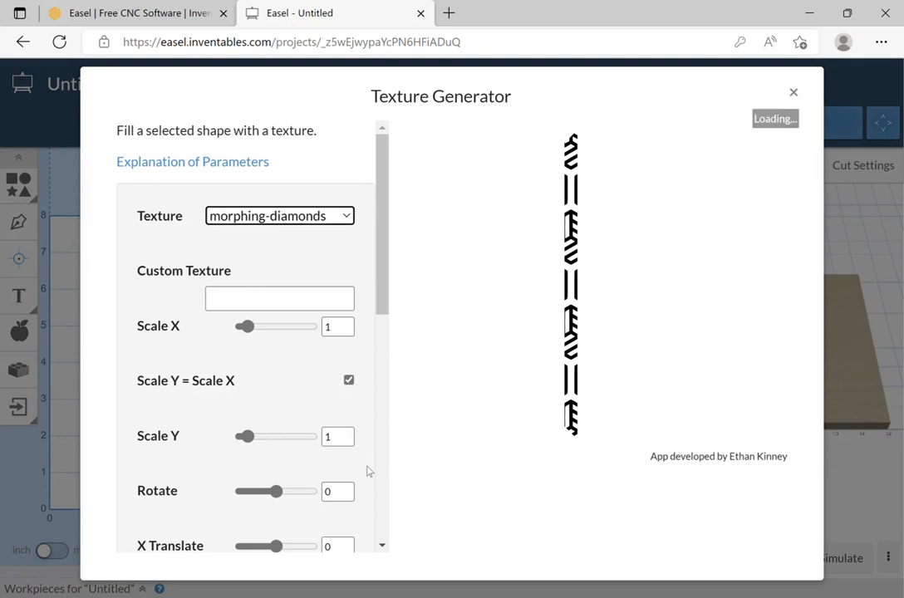
scroll(354, 476, down, 5)
scroll(323, 509, down, 2)
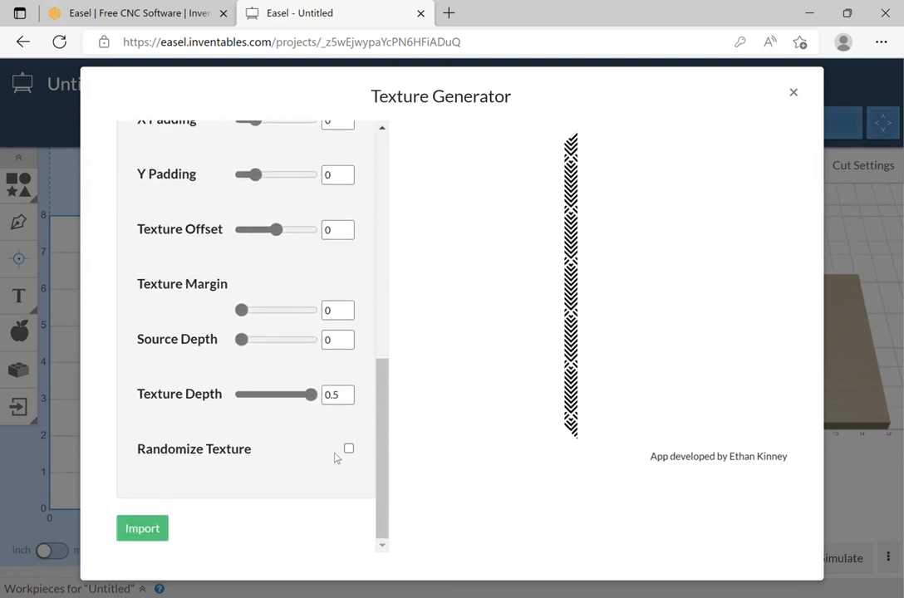
click(142, 527)
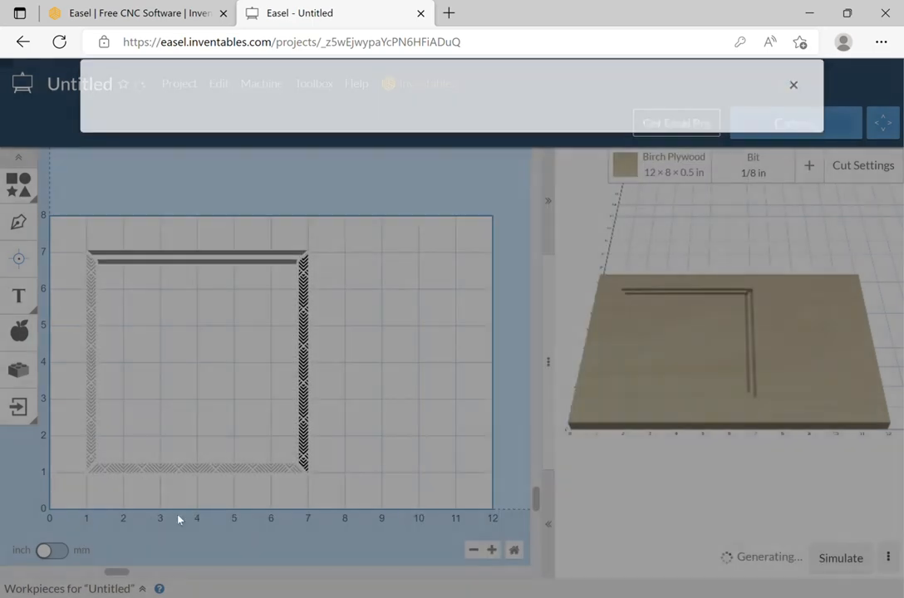
- Set the cut depth of the textured vertical strip at X 6.75 in to 0.05 in and deselect it
click(306, 332)
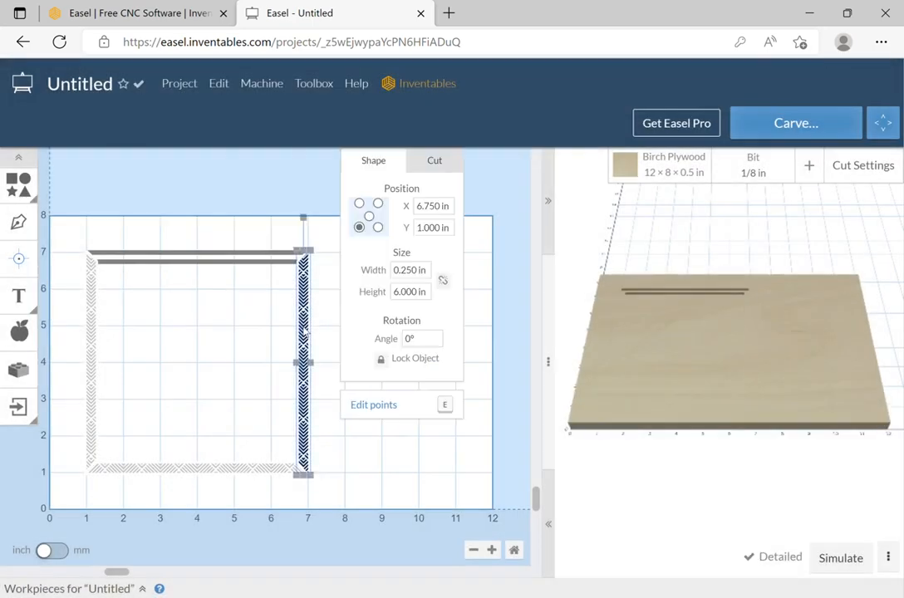
click(449, 165)
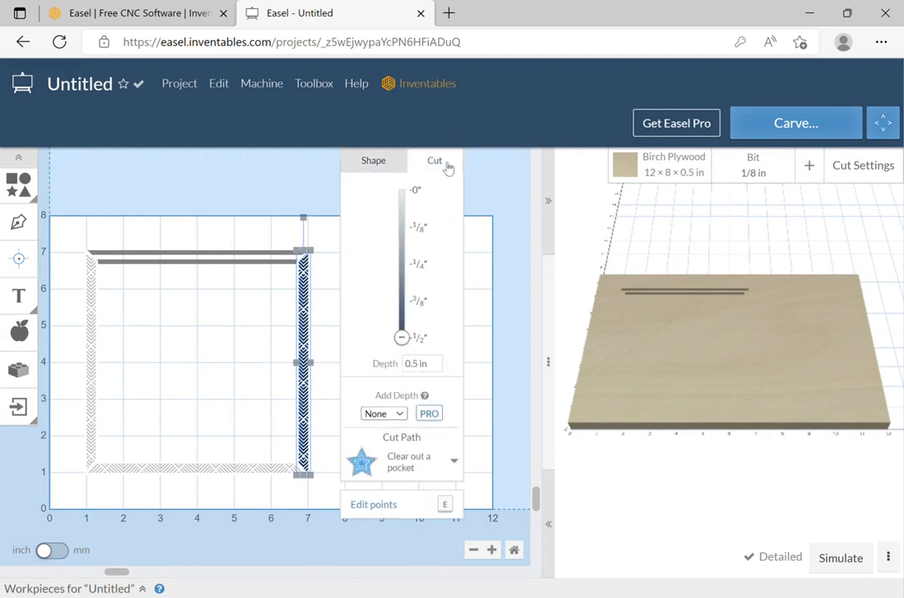
click(413, 364)
text(0)
key(Return)
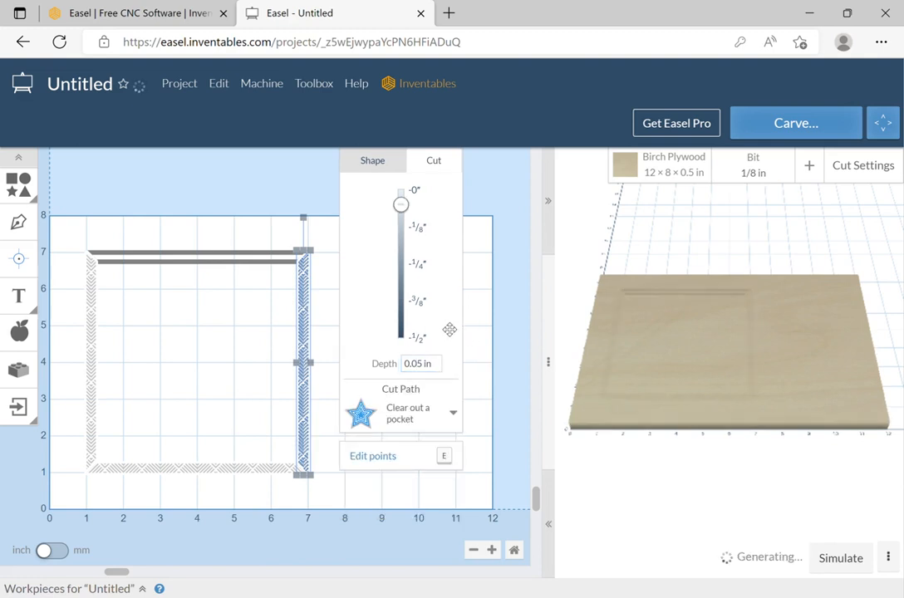
click(341, 316)
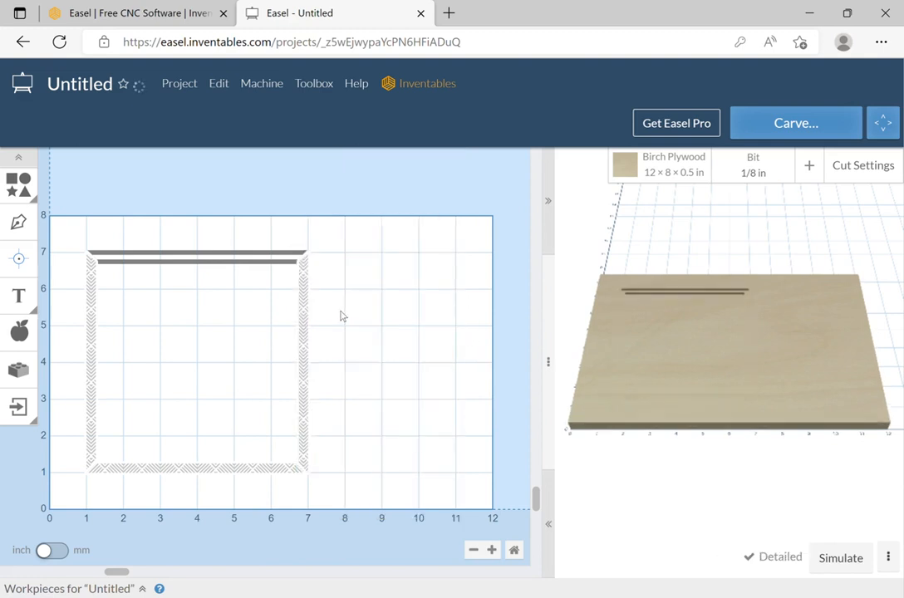
- Open the Texture Generator app for the upper horizontal strip and choose the morphing-diamonds texture
click(238, 258)
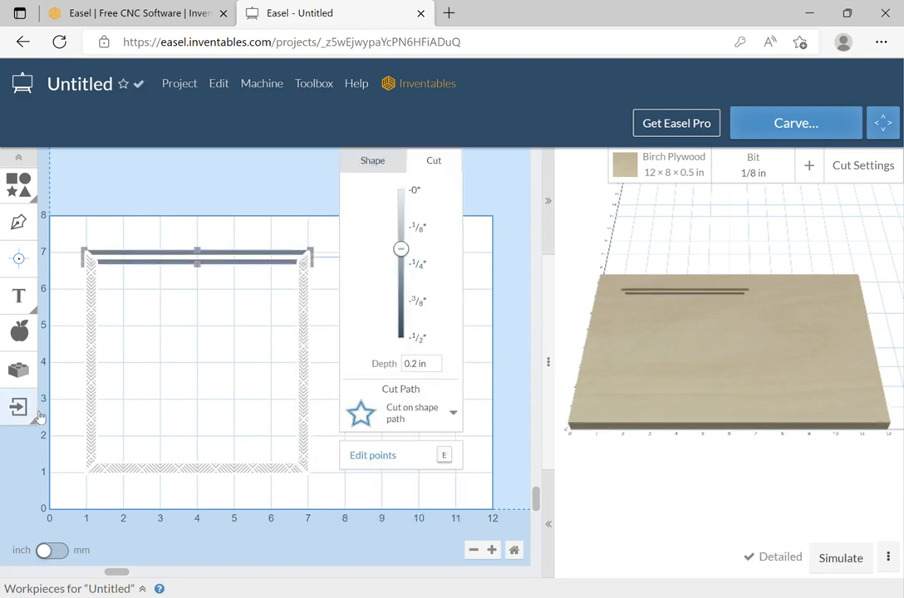
click(18, 367)
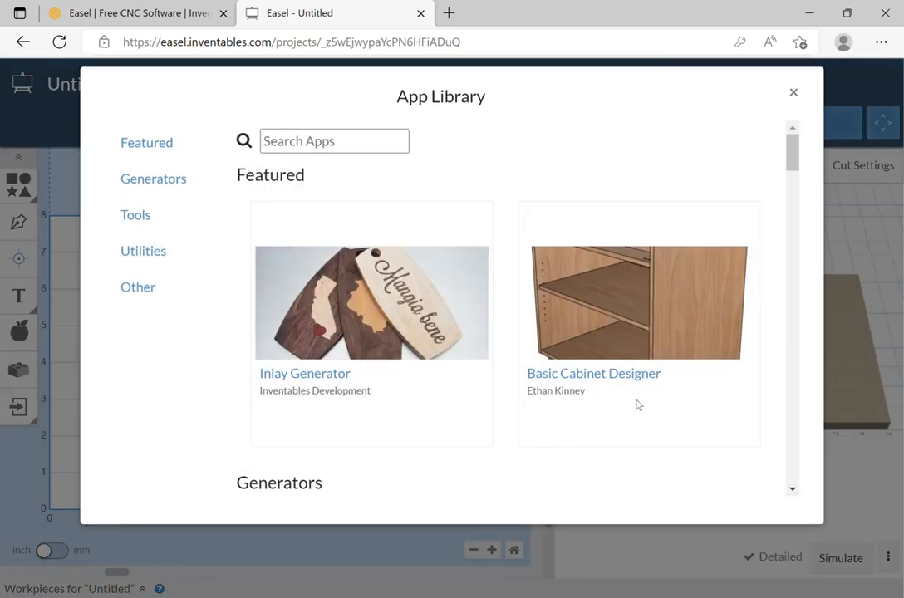
scroll(640, 427, down, 3)
click(632, 428)
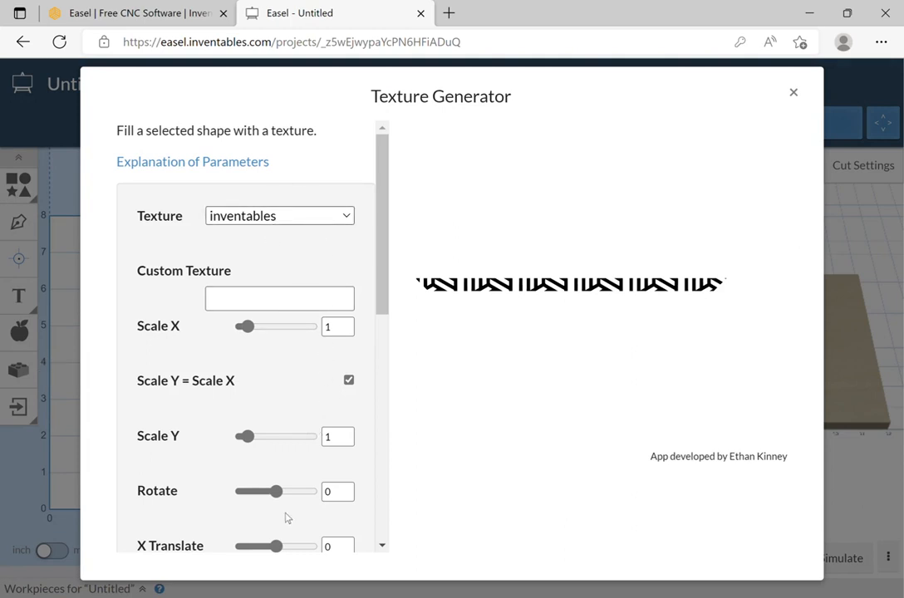
key(Down)
- Set the texture depth to 0.05 and import the textured upper horizontal strip into the design
scroll(363, 444, down, 5)
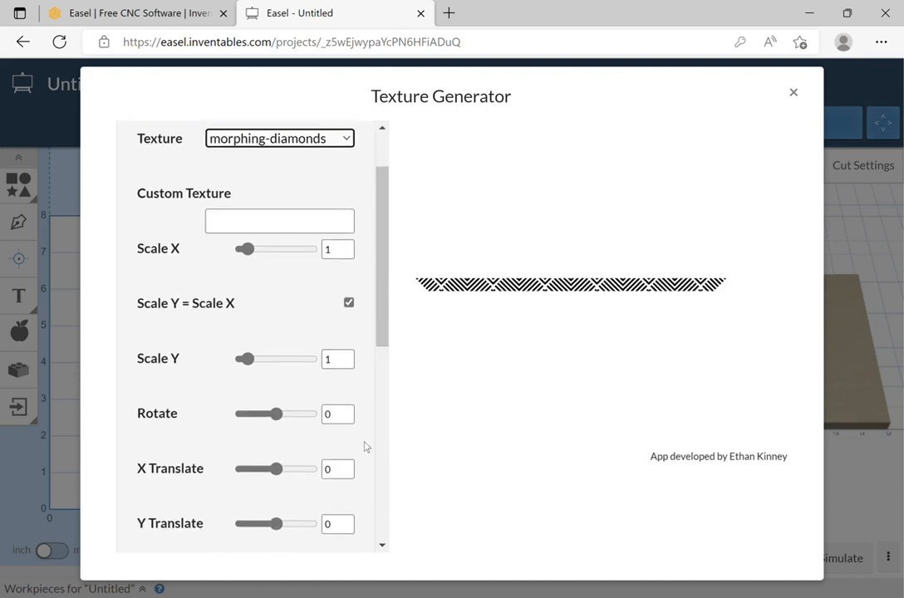
scroll(368, 453, down, 1)
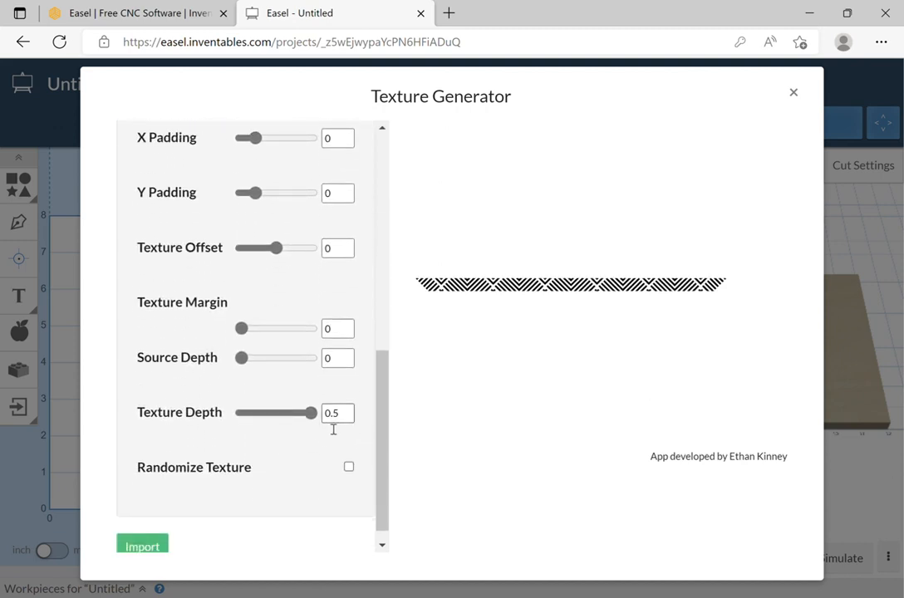
click(336, 419)
text(0)
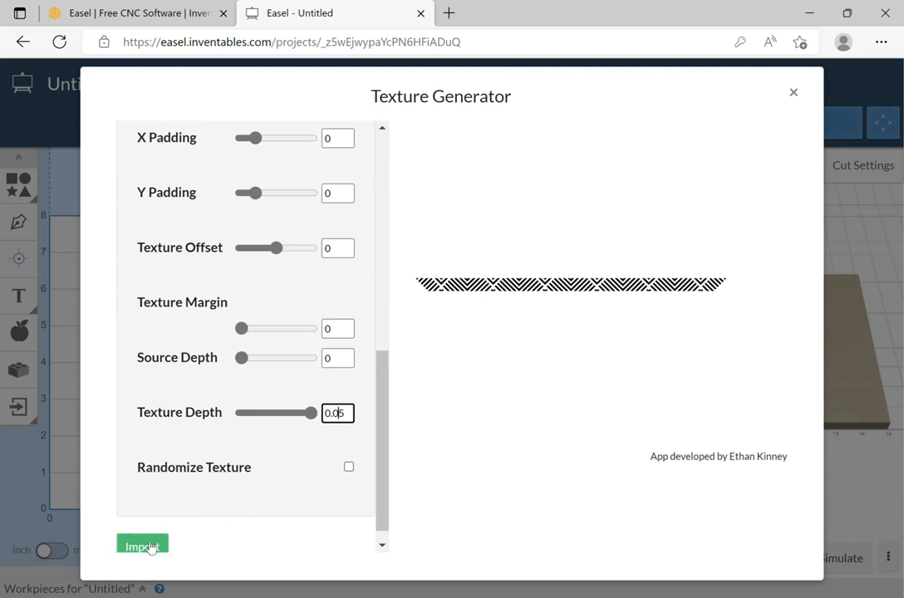
click(137, 544)
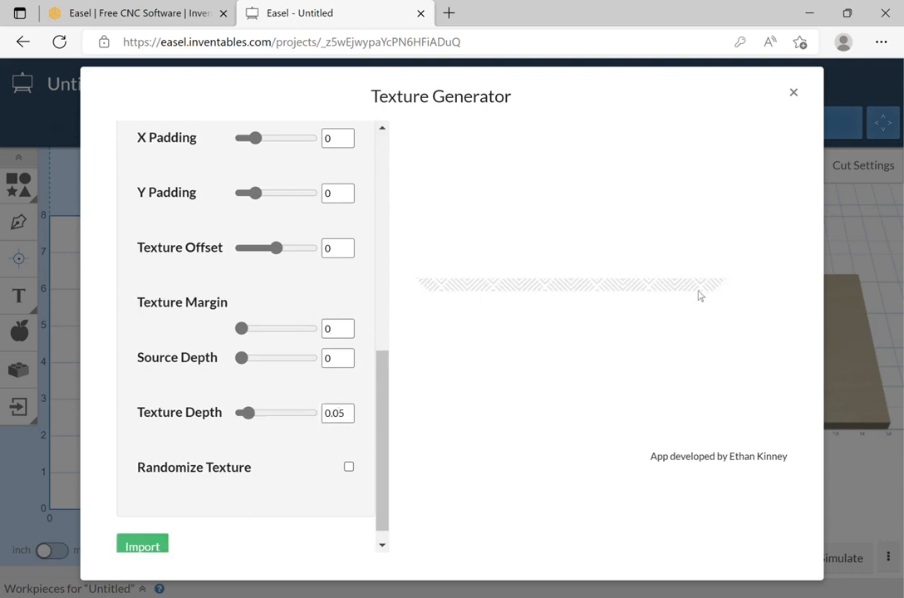
click(154, 544)
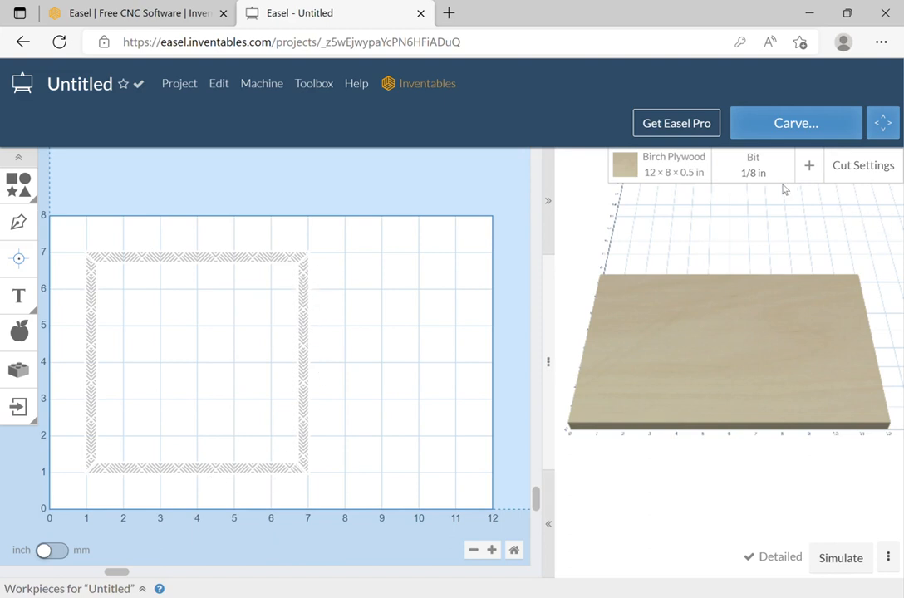
- Change the bit to the 1/16 in Fishtail Spiral and examine the carving in the 3D preview
click(752, 165)
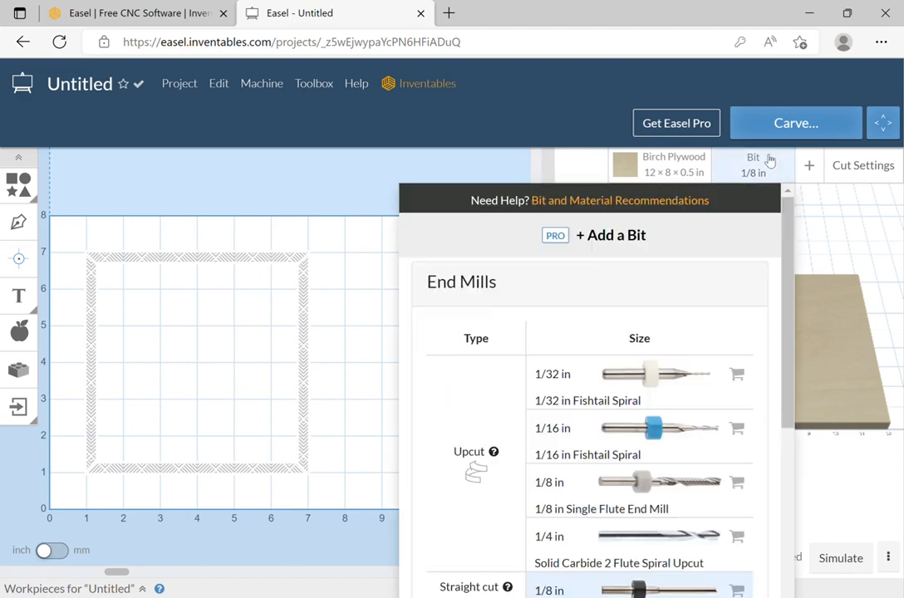
click(669, 431)
click(815, 431)
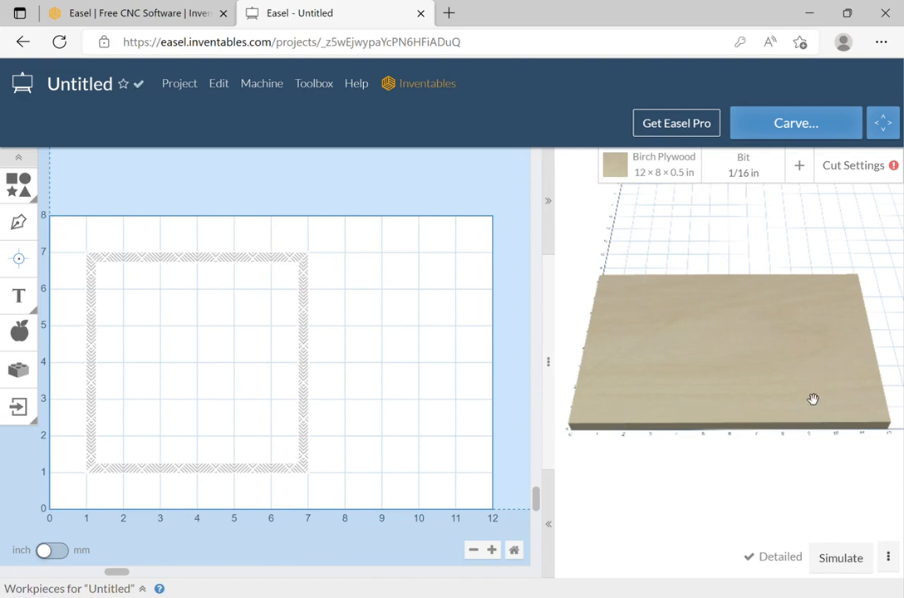
drag(810, 397, 805, 478)
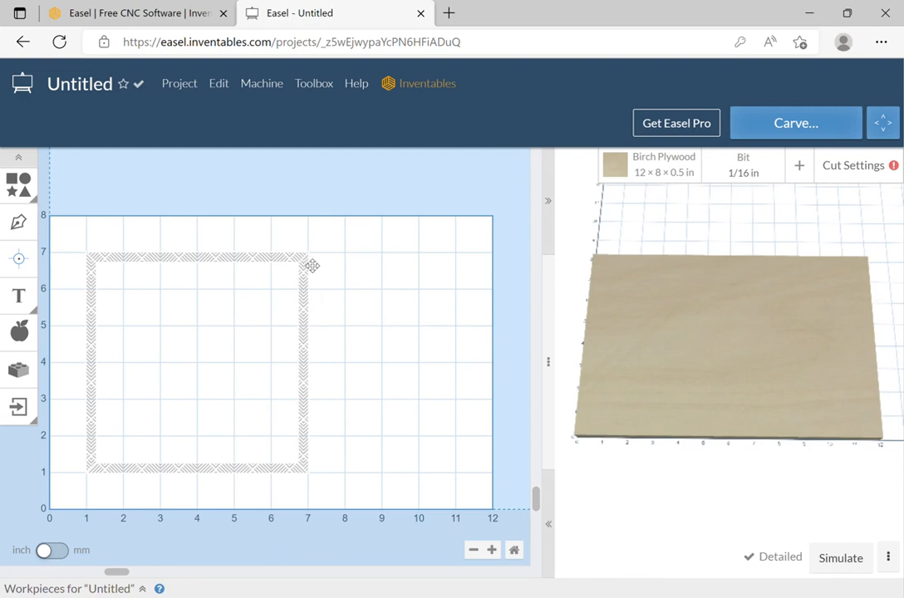
- Try to set the cut depth of all four textured strips together to 0.1 in
drag(330, 243, 94, 483)
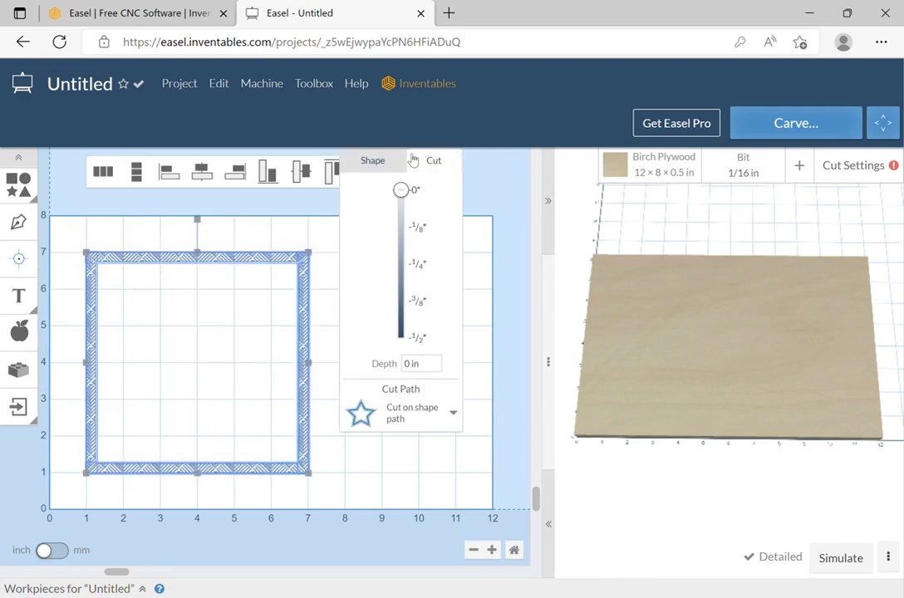
click(419, 363)
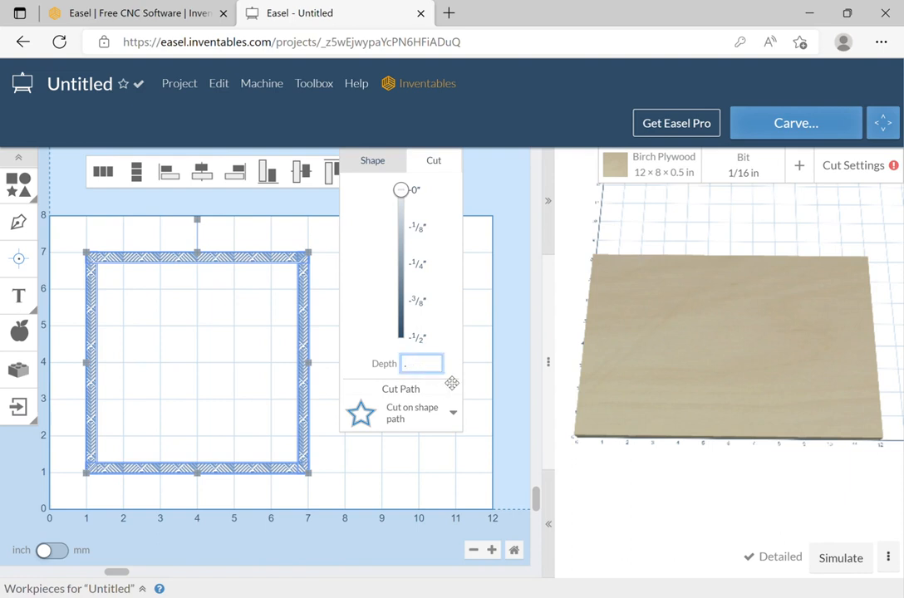
text(1)
click(328, 246)
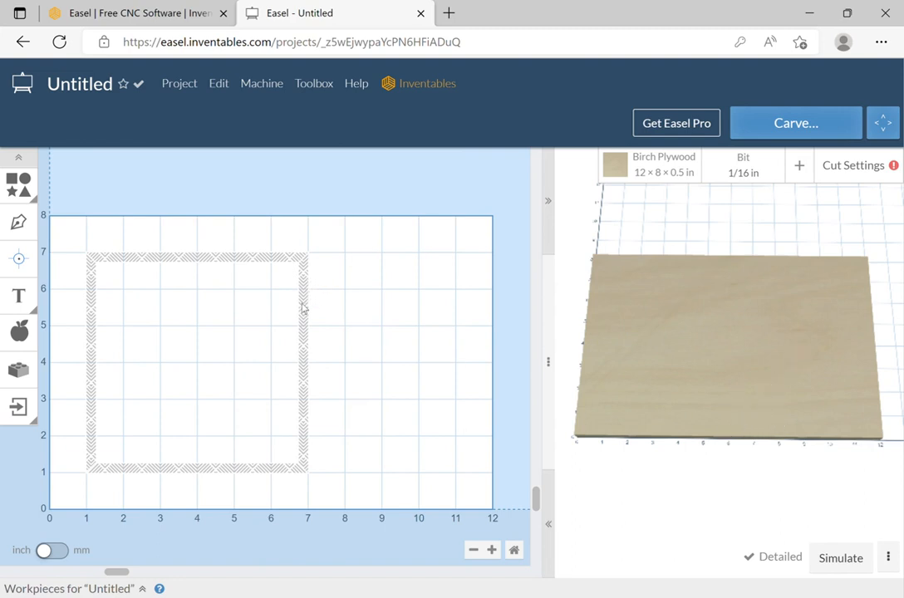
- Change the bit to the 1/32 in Fishtail Spiral and return to the 3D preview
click(759, 172)
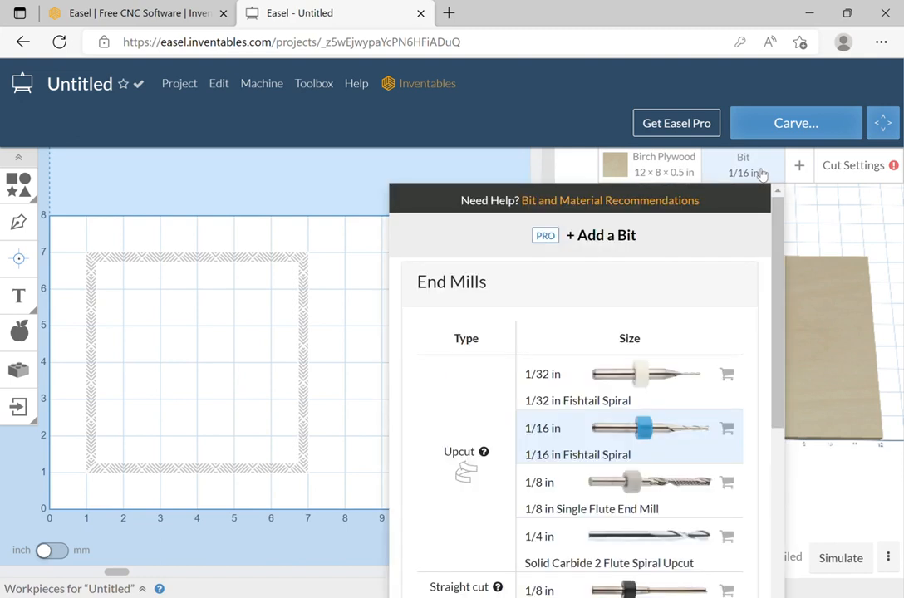
click(633, 378)
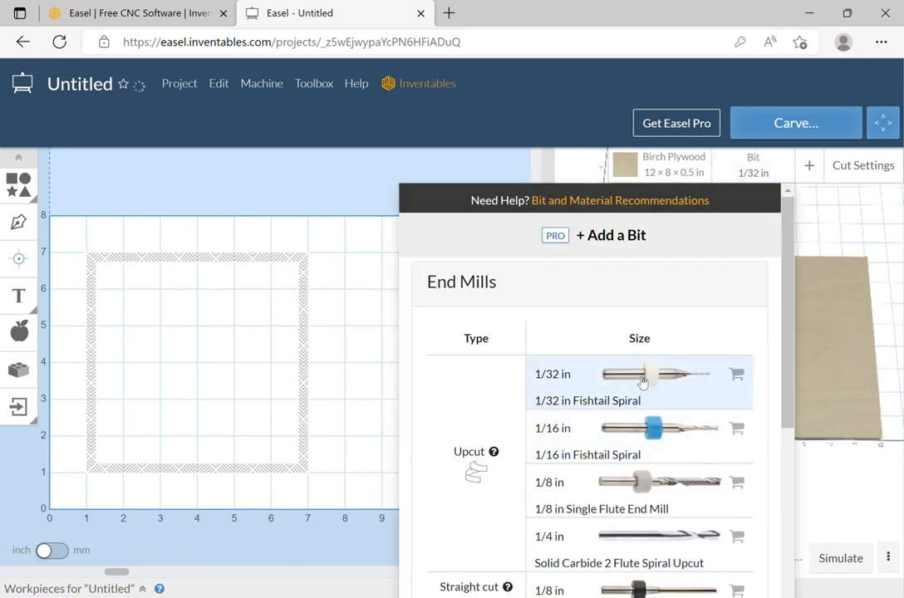
click(860, 199)
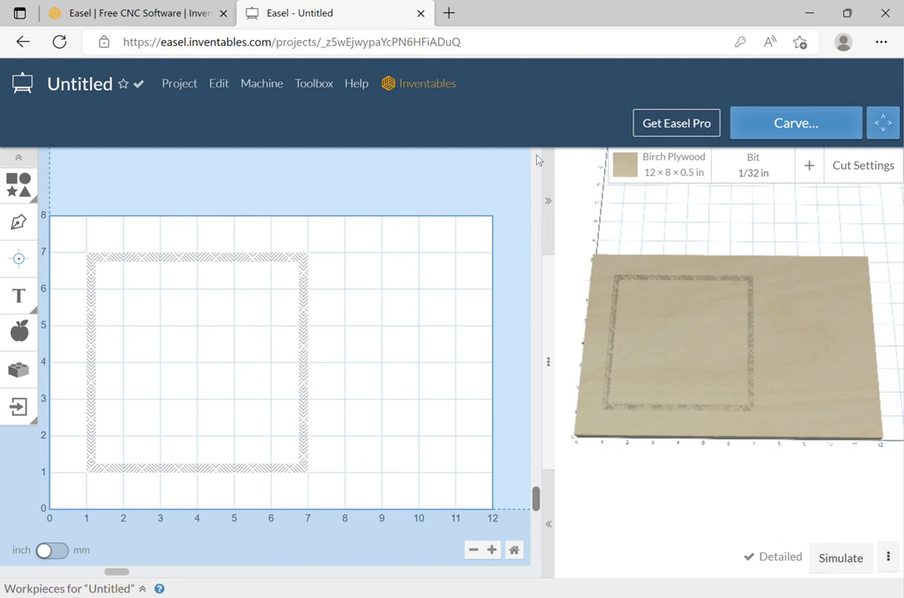
- Change the bit to the 60° V bit (60 Deg x 1/4 in SHK)
click(765, 162)
scroll(706, 332, down, 3)
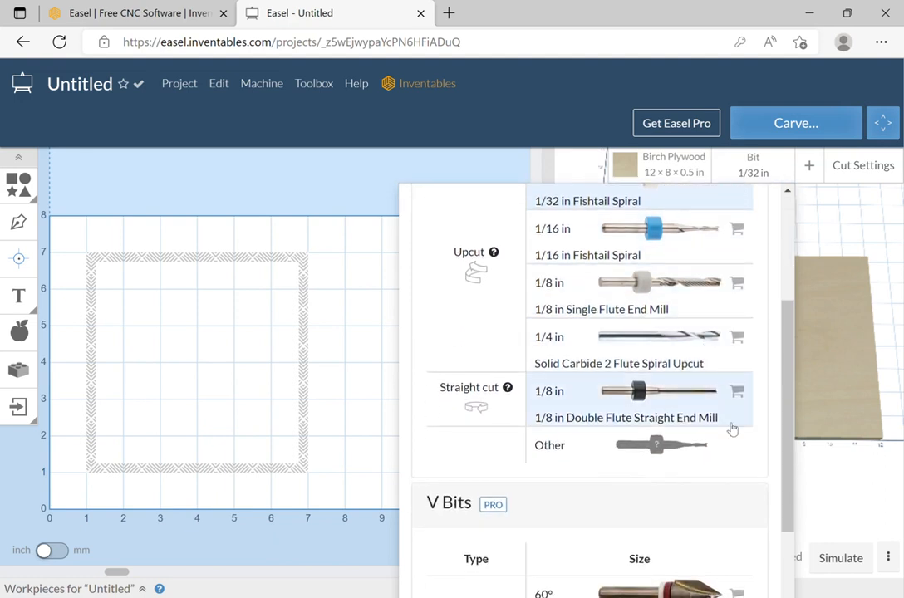
scroll(590, 440, down, 1)
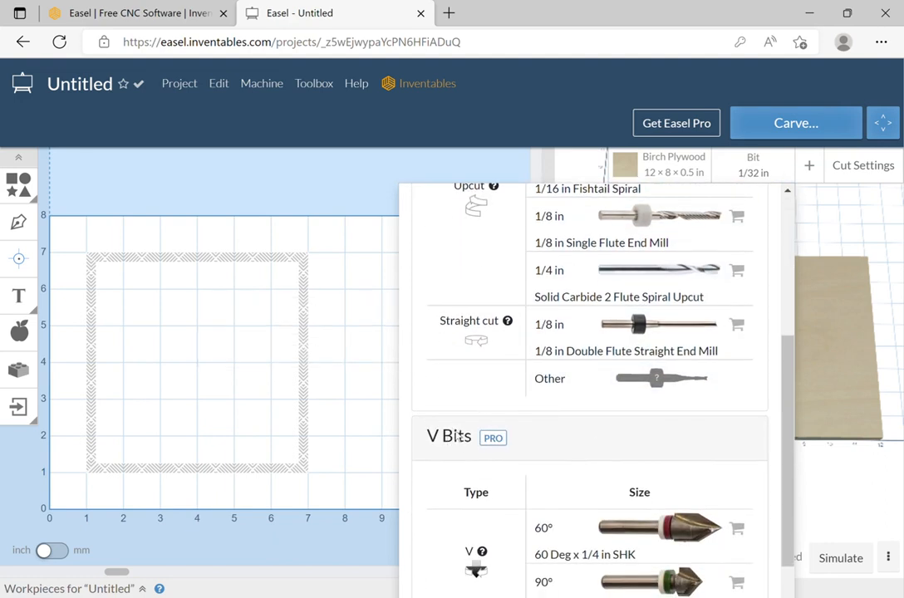
mouse_move(500, 446)
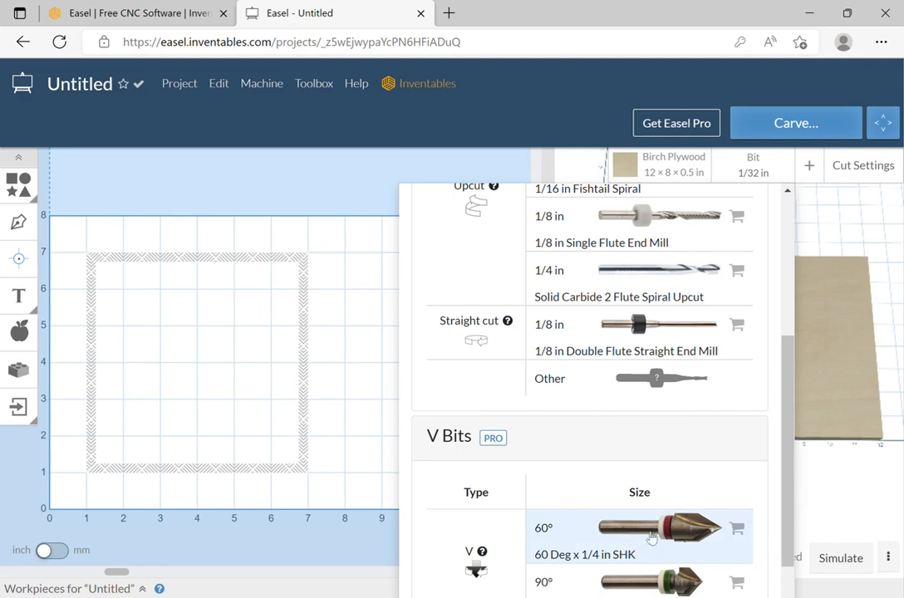
click(699, 534)
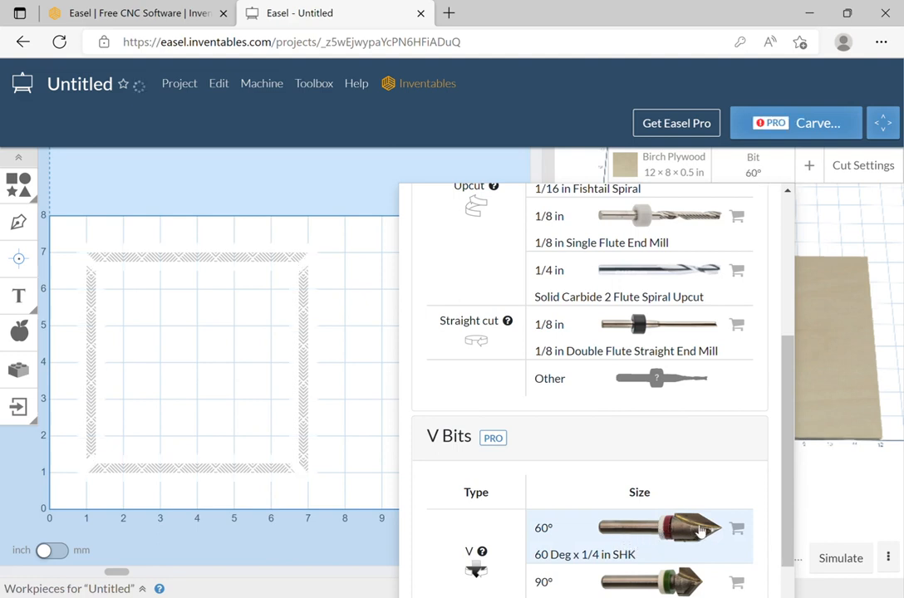
- Simulate the carve with the 60° V bit and open the show/hide options of the 3D preview
click(870, 245)
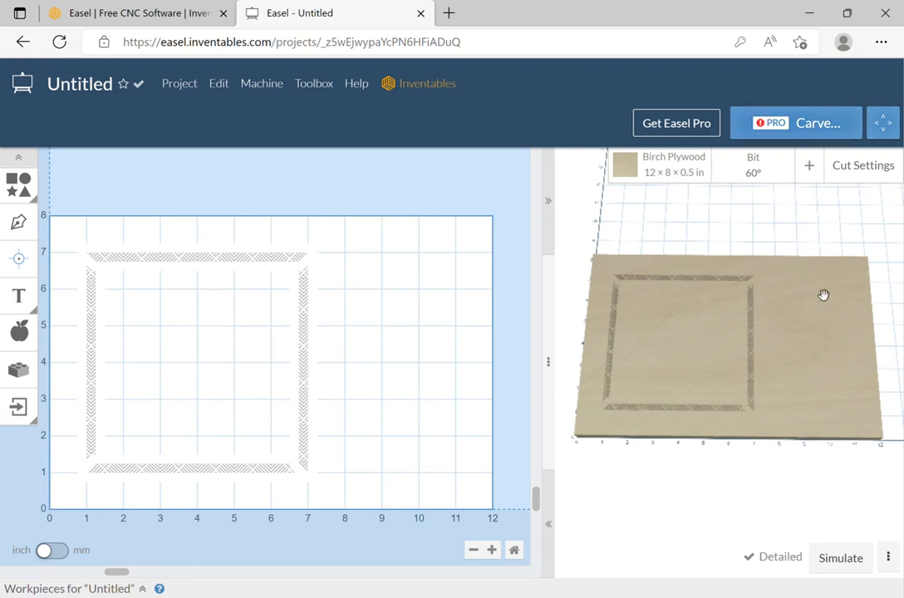
click(841, 560)
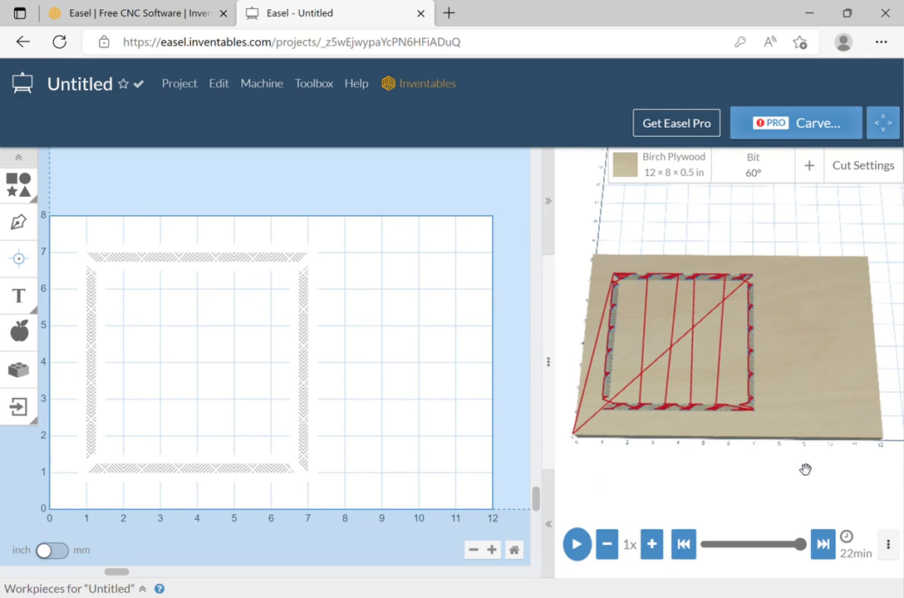
click(887, 545)
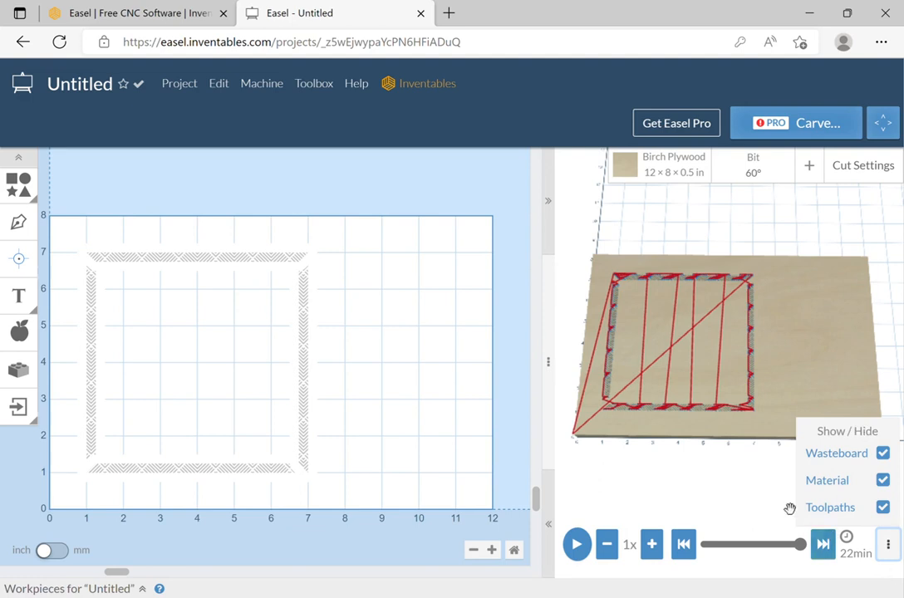
click(890, 549)
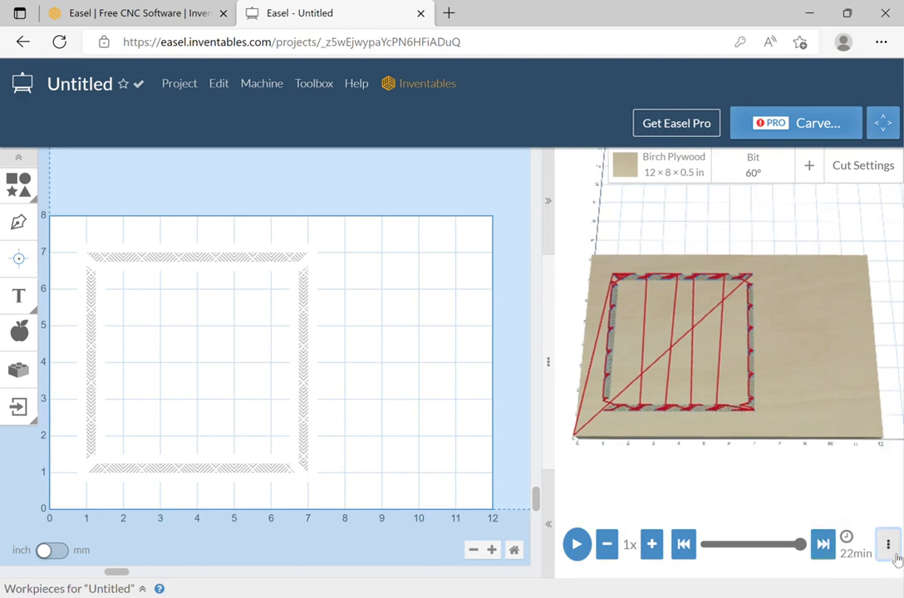
click(893, 553)
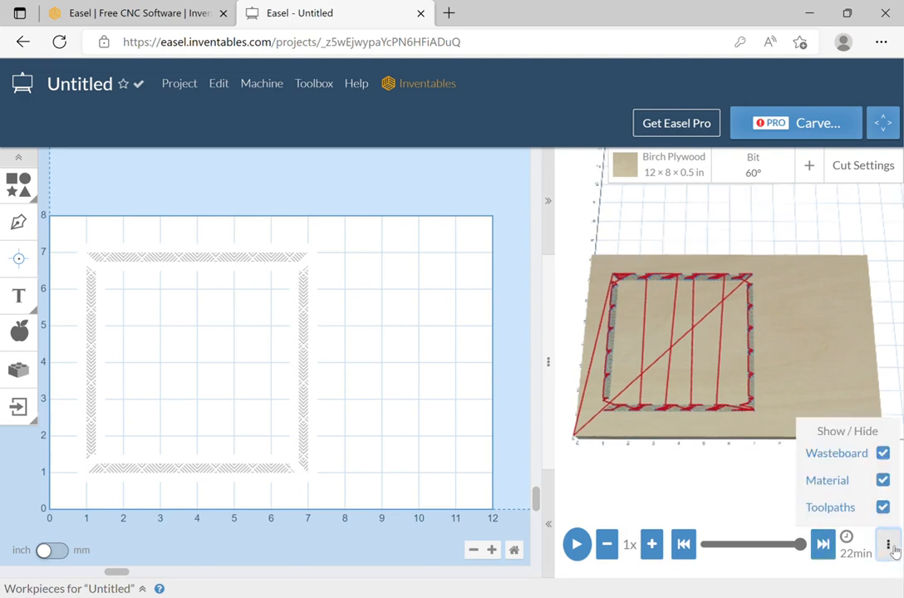
- Hide and show again the wasteboard, material and toolpaths one after another in the 3D preview
click(884, 454)
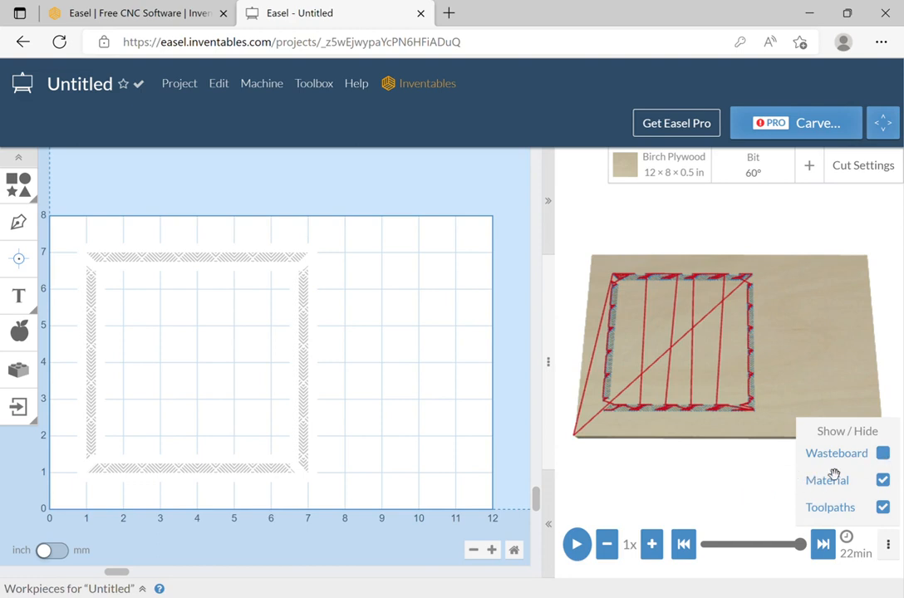
click(884, 481)
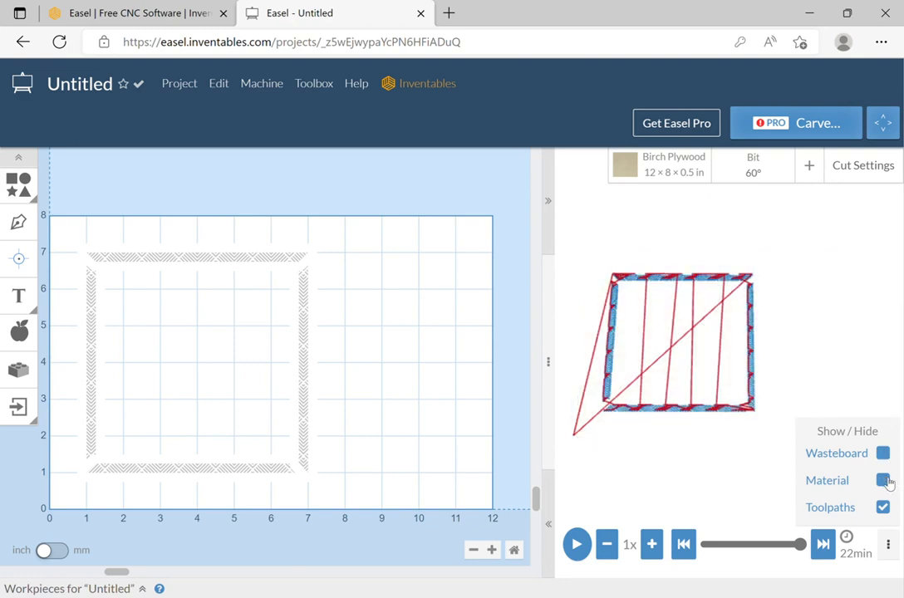
click(884, 481)
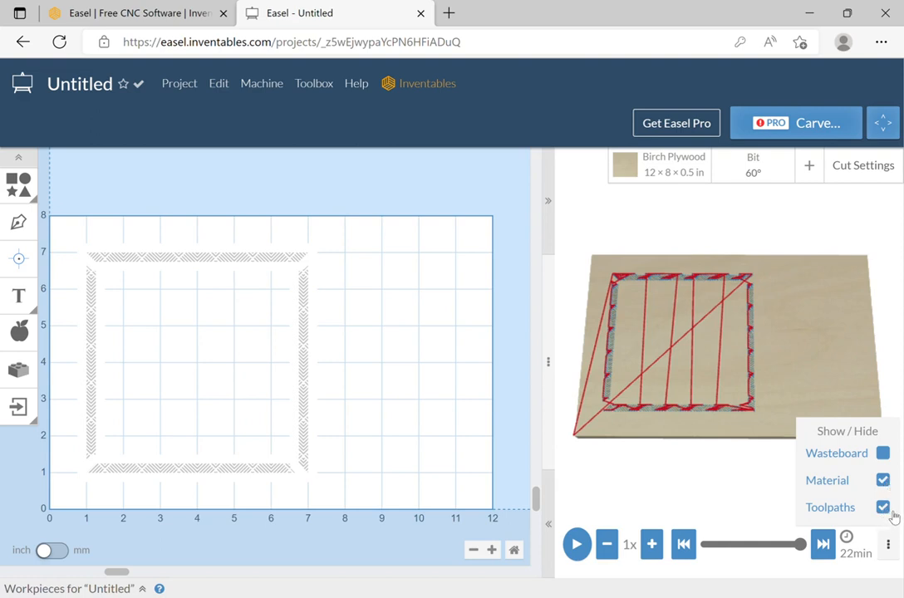
click(882, 508)
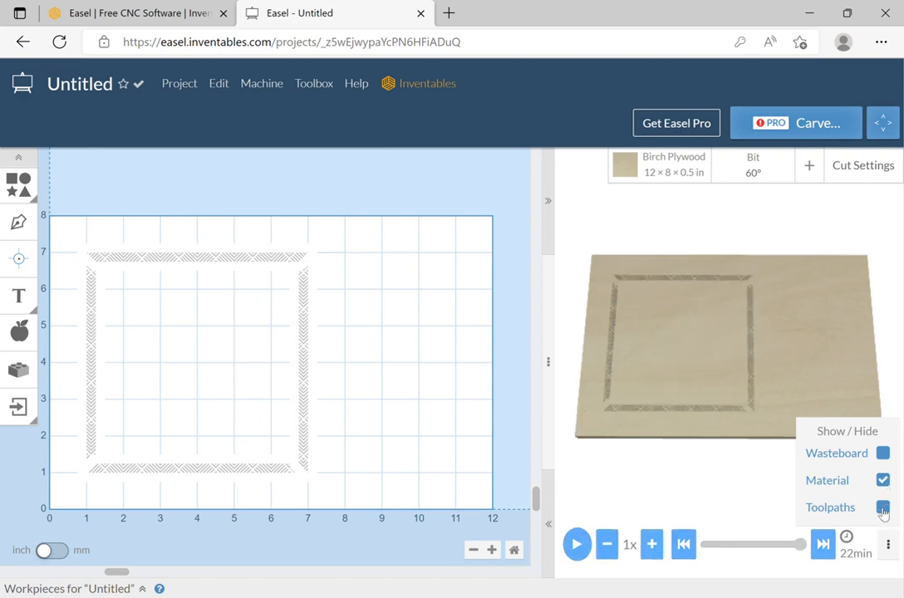
click(883, 508)
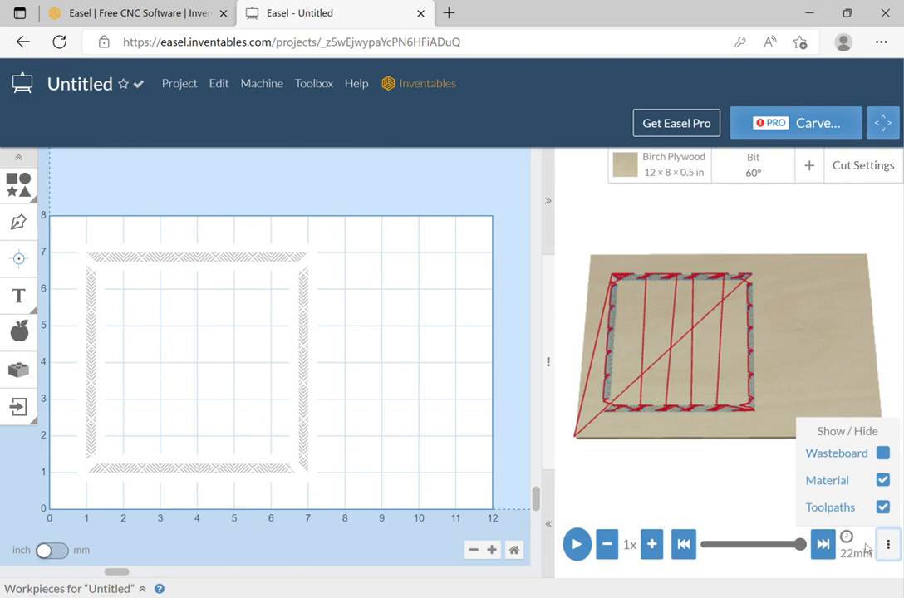
click(887, 507)
click(885, 507)
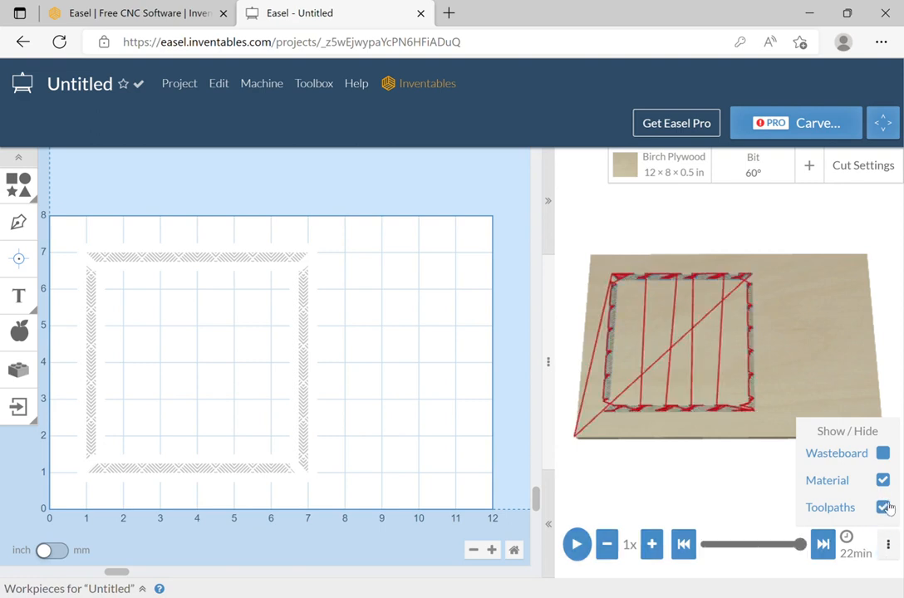
click(884, 454)
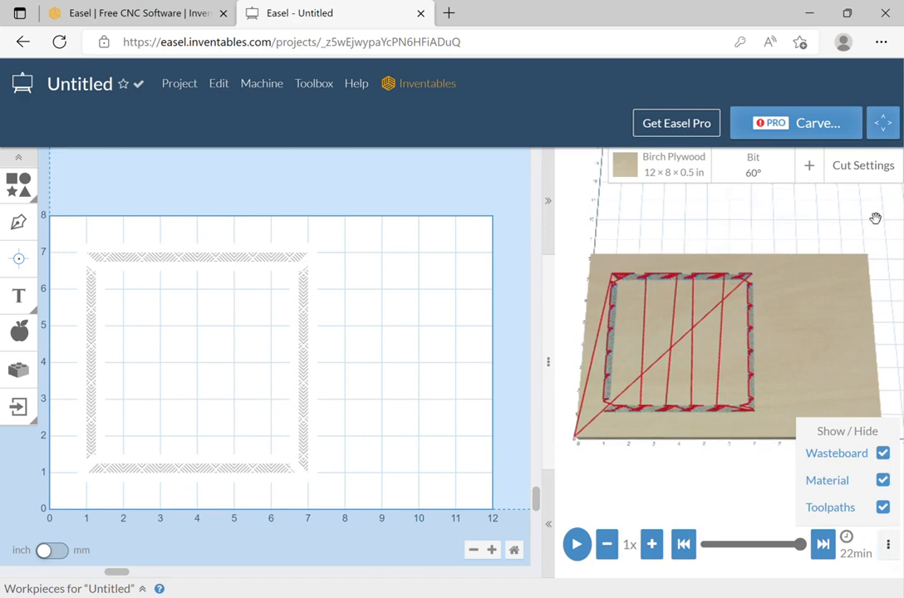
- Change the bit to the 1/32 in Fishtail Spiral and simulate the carve
click(758, 179)
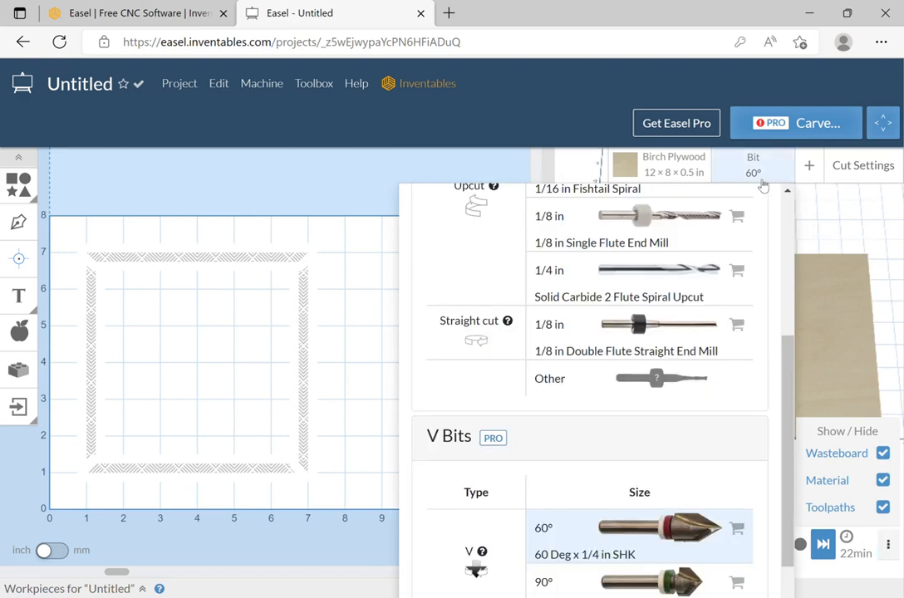
scroll(739, 208, up, 2)
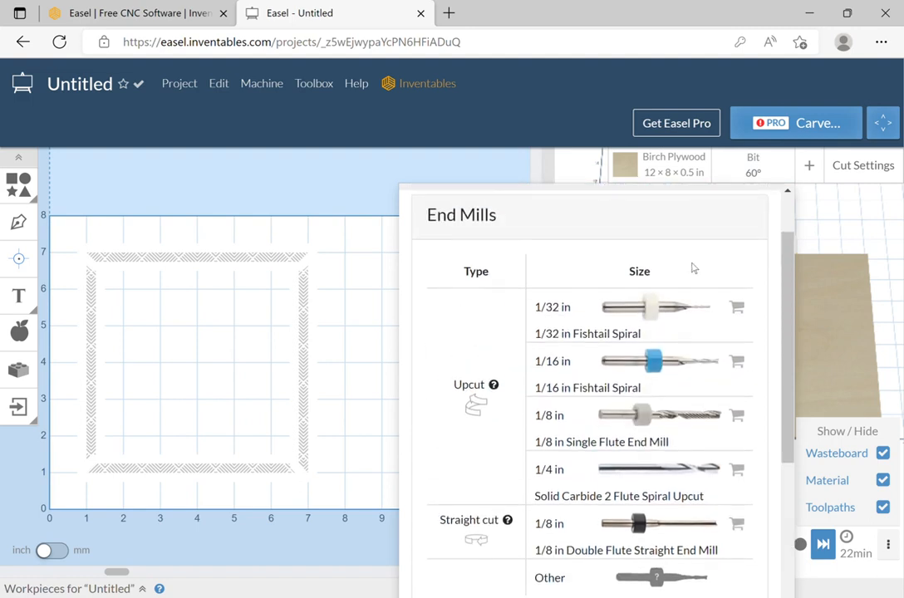
click(656, 316)
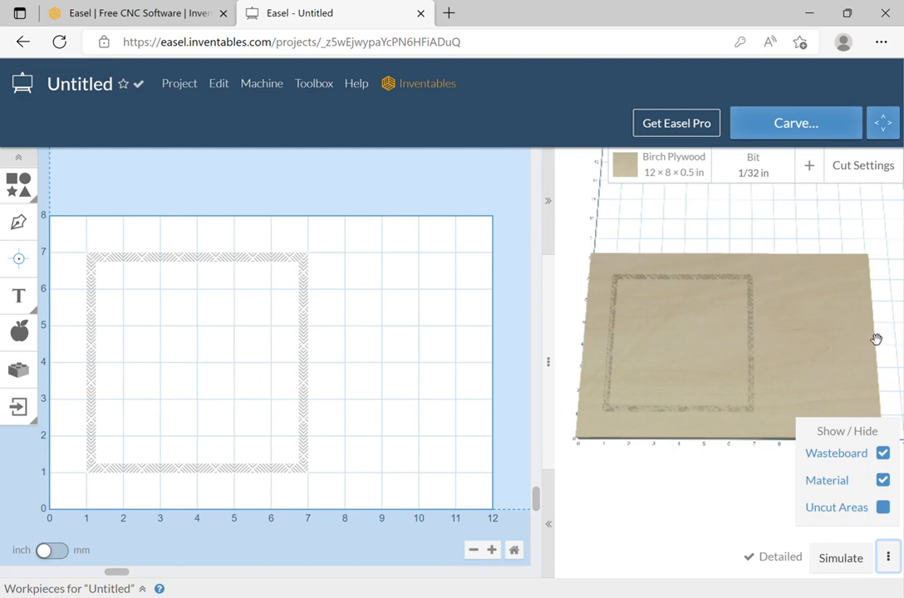
click(851, 569)
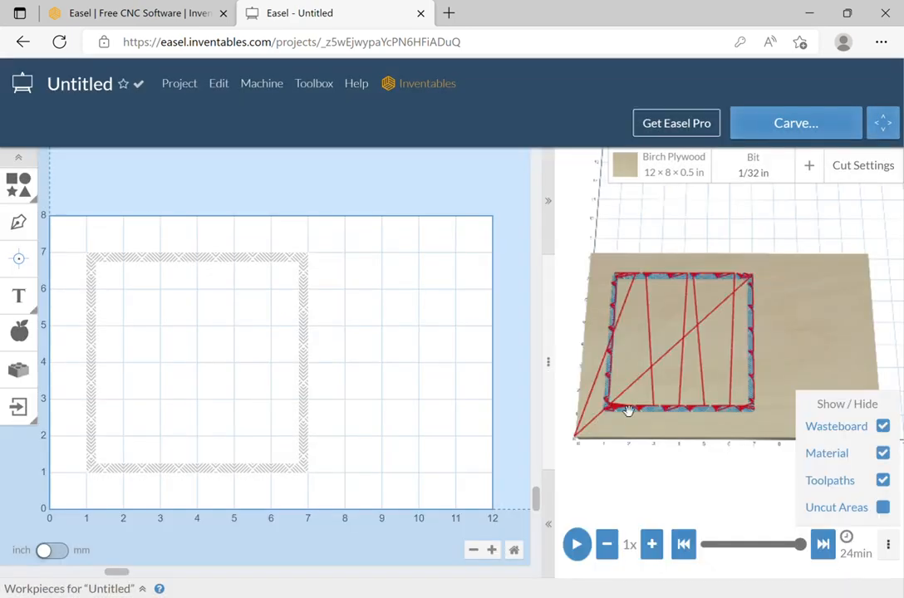
- Hide the toolpaths, show the uncut areas and examine the frame texture in the 3D preview
click(883, 482)
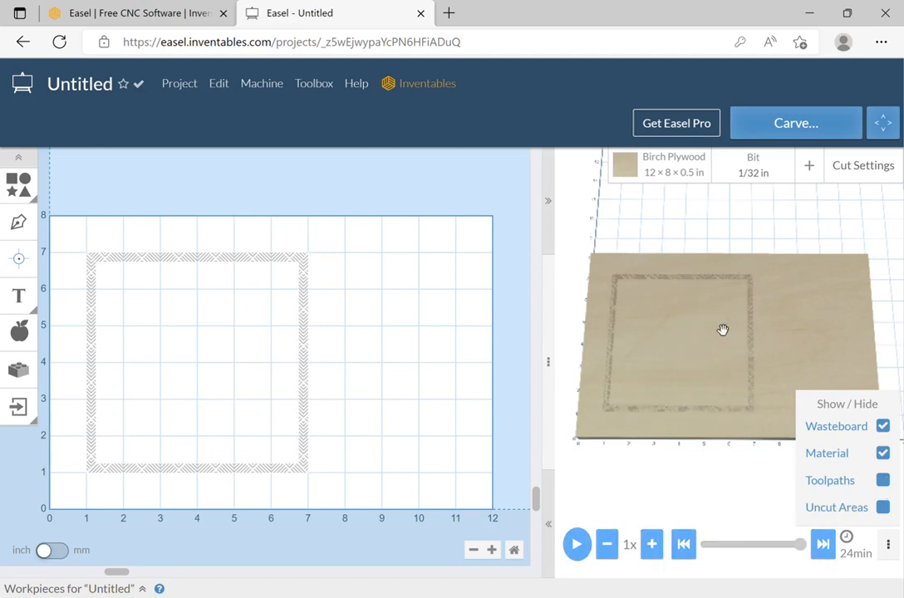
click(884, 508)
scroll(696, 323, down, 2)
scroll(698, 284, up, 5)
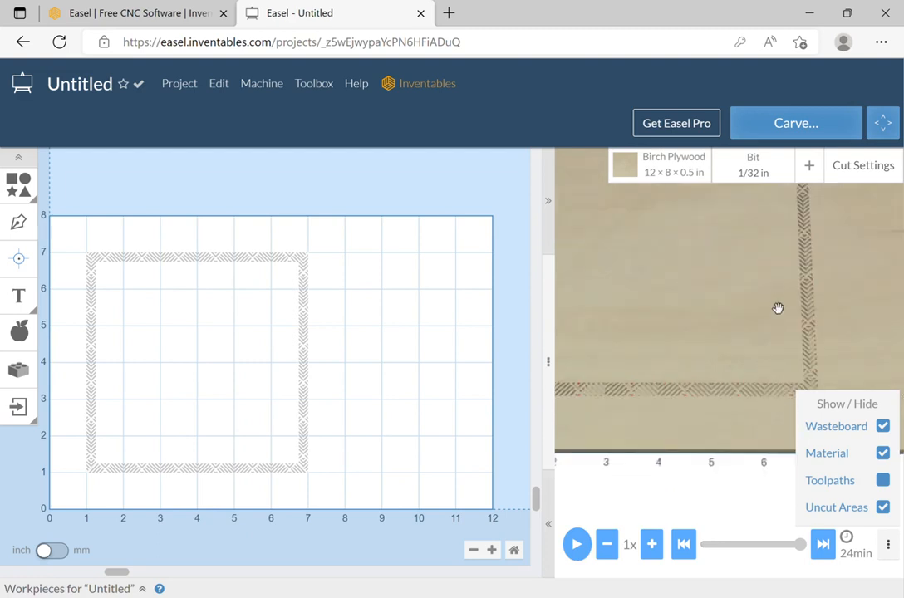
scroll(732, 312, down, 4)
drag(732, 311, 745, 328)
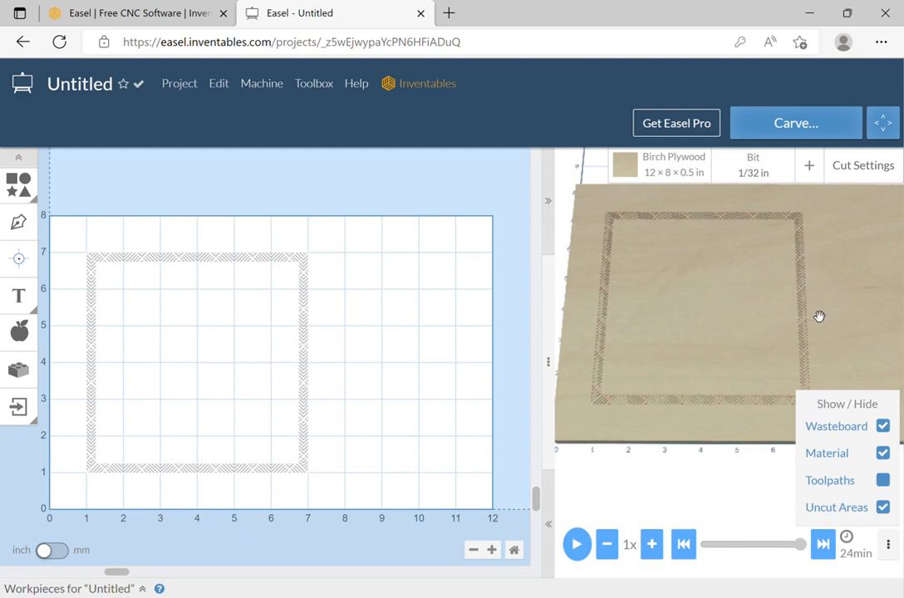
- Change the bit back to the 60° V bit (60 Deg x 1/4 in SHK) and simulate the carve
click(758, 165)
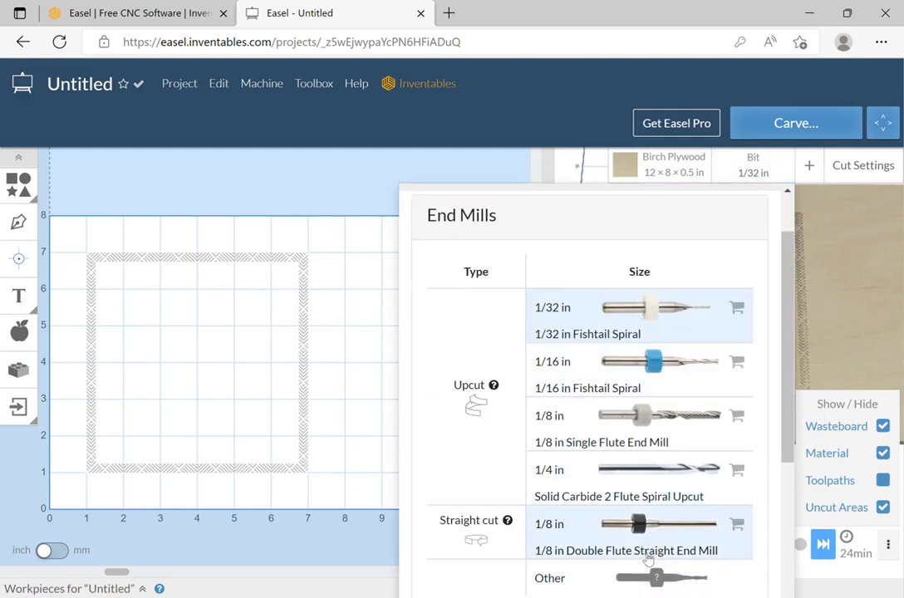
scroll(645, 553, down, 3)
click(646, 585)
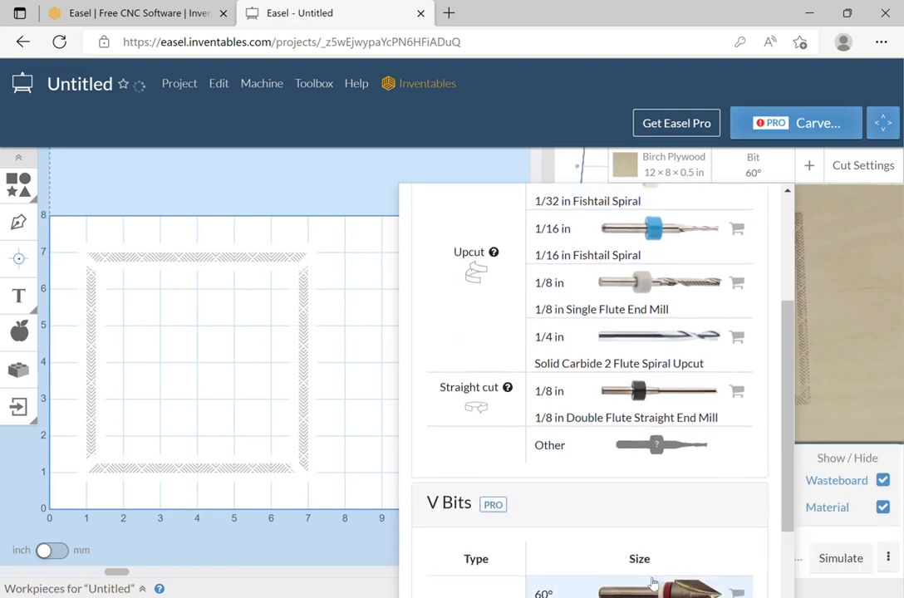
click(868, 255)
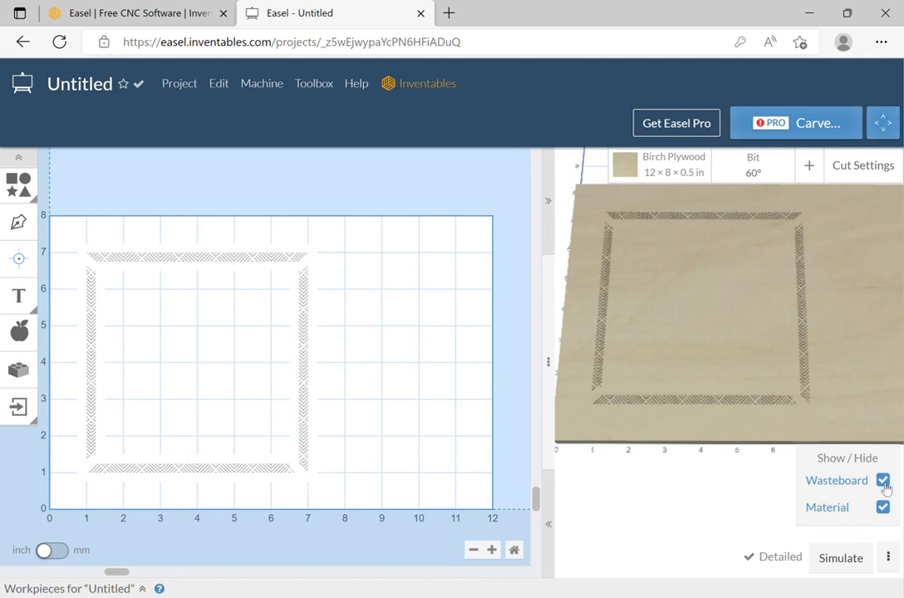
click(888, 559)
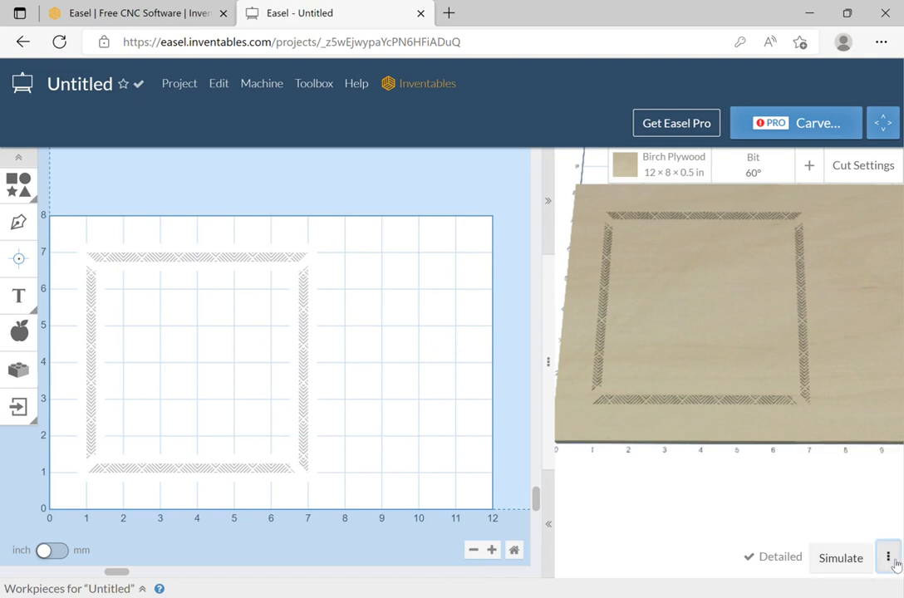
click(893, 560)
scroll(762, 479, down, 5)
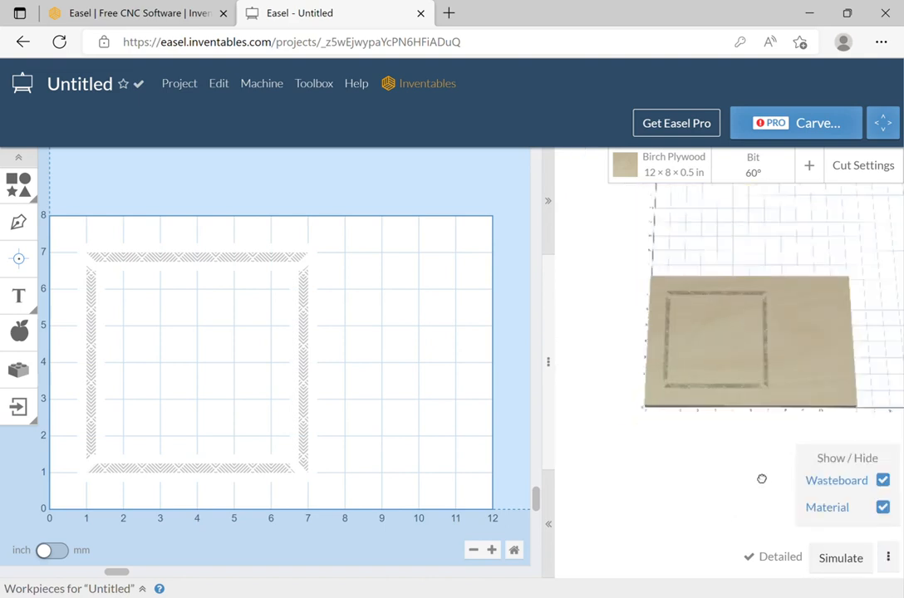
click(836, 557)
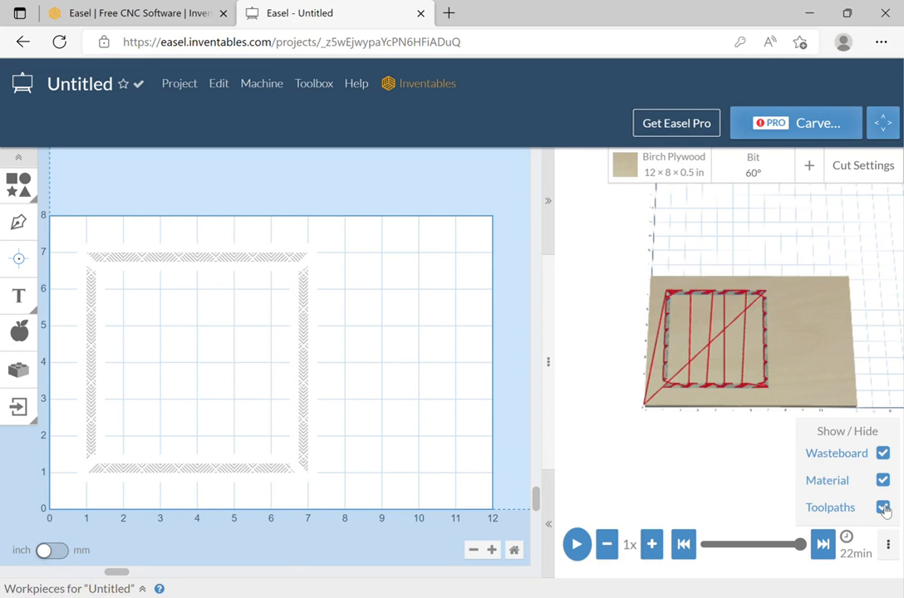
- Hide the toolpaths and examine the V-bit carving of the textured strips up close in the 3D preview
click(884, 508)
drag(856, 389, 820, 358)
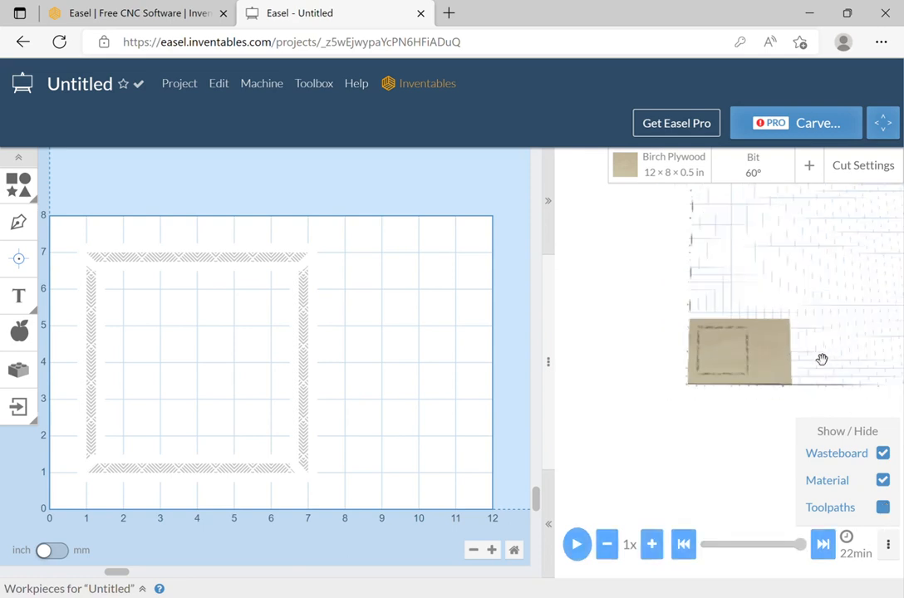
scroll(813, 295, up, 10)
scroll(805, 337, up, 5)
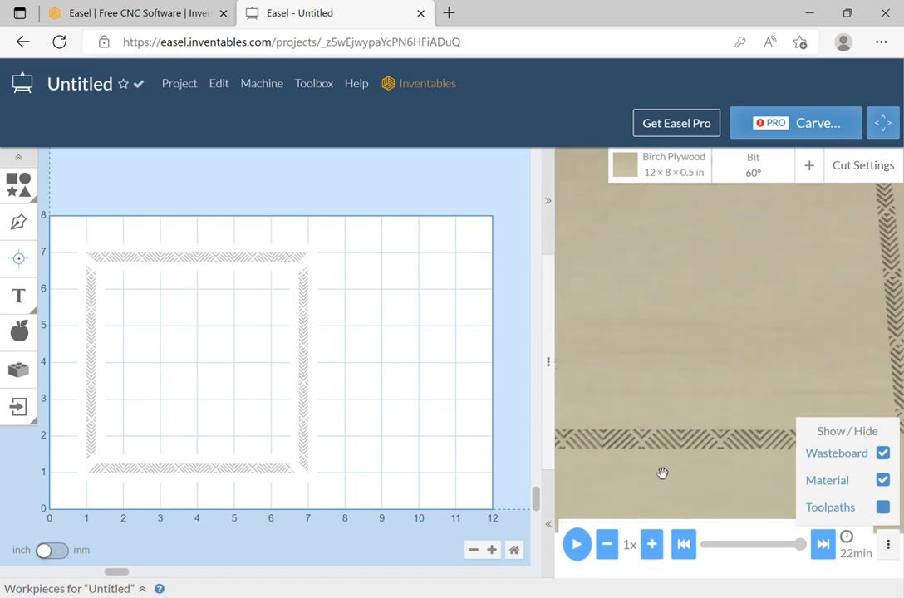
scroll(834, 355, down, 5)
scroll(808, 357, down, 3)
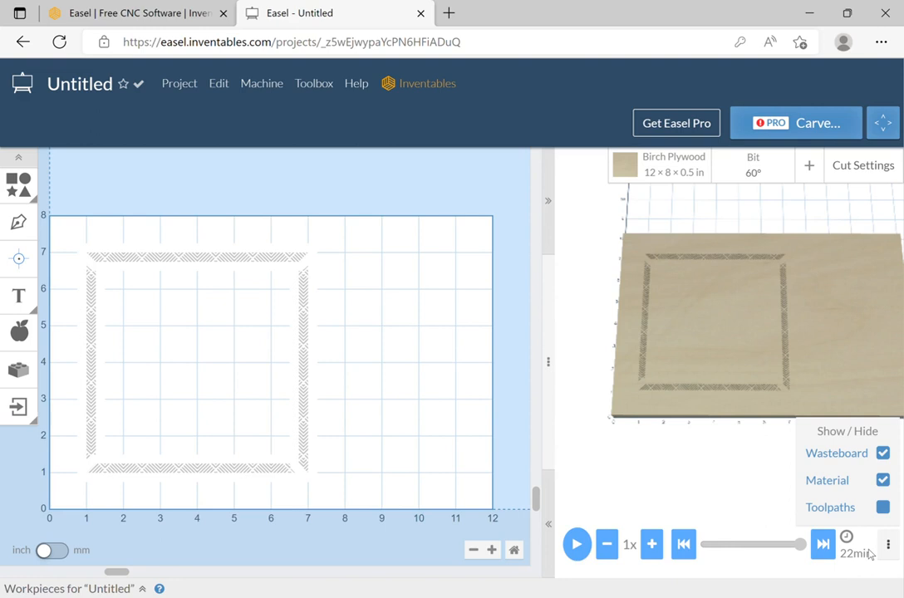
- Switch to the 1/32 in Fishtail Spiral bit, simulate the carve and hide the toolpaths to compare the result
click(750, 168)
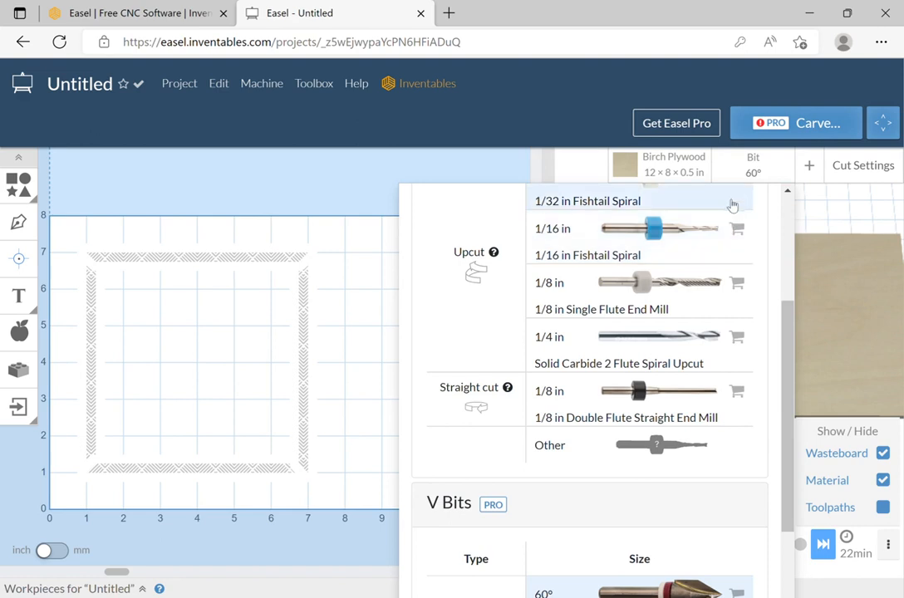
click(734, 202)
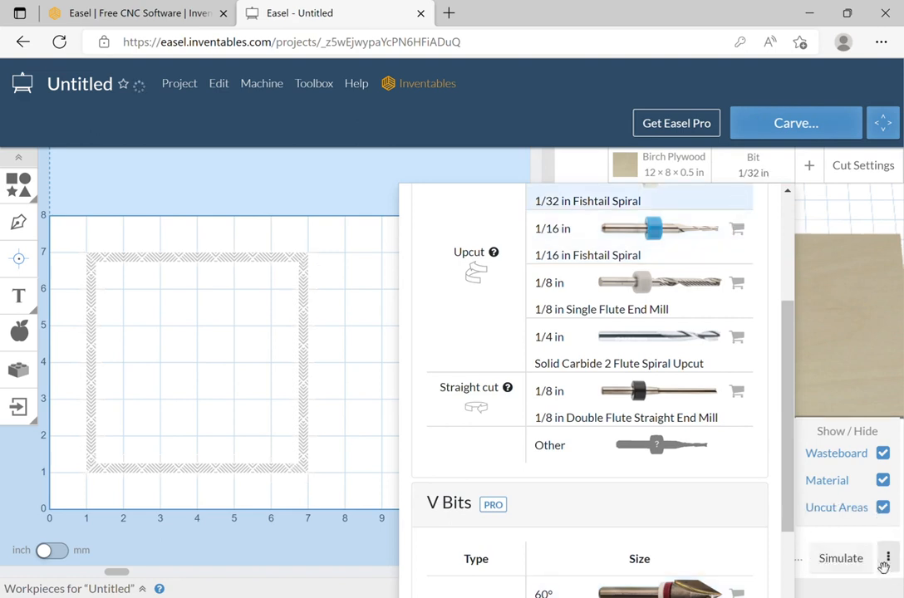
click(856, 559)
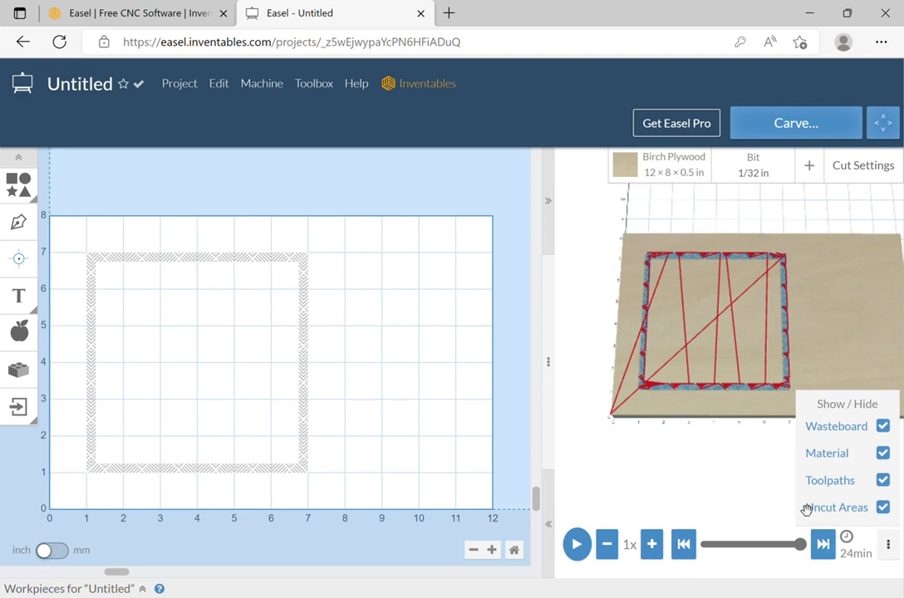
click(882, 481)
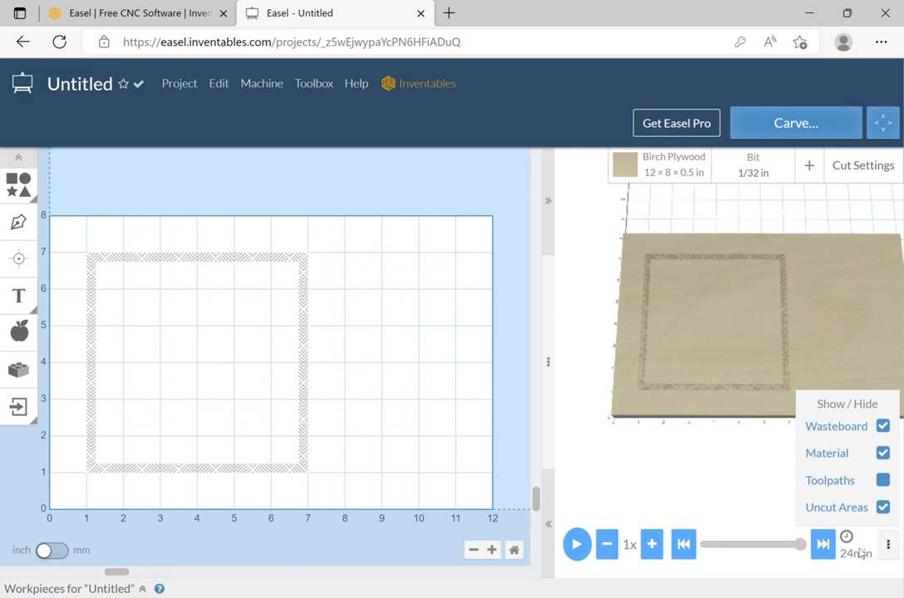
- Switch to the 60° V bit (60 Deg x 1/4 in SHK) and simulate the carve again
click(756, 164)
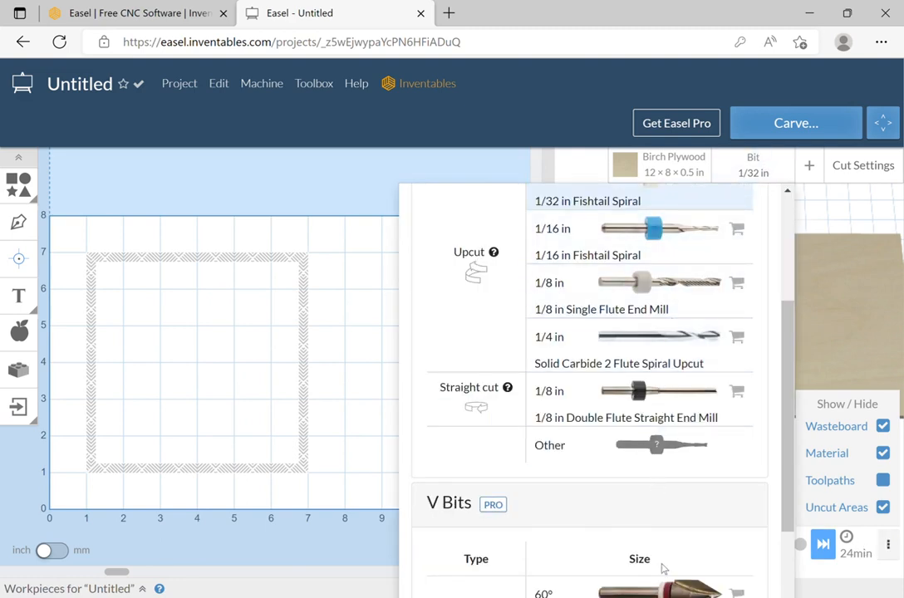
click(665, 592)
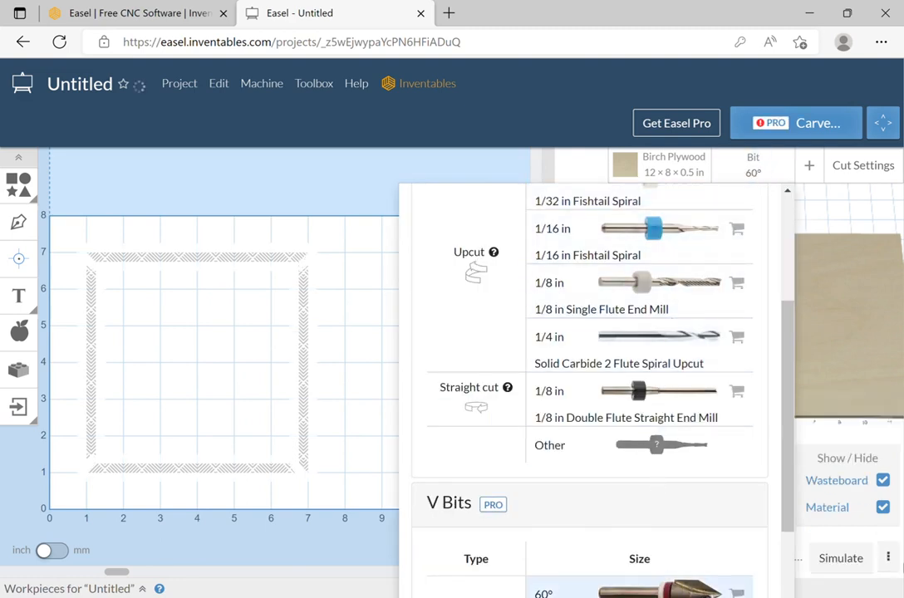
click(862, 561)
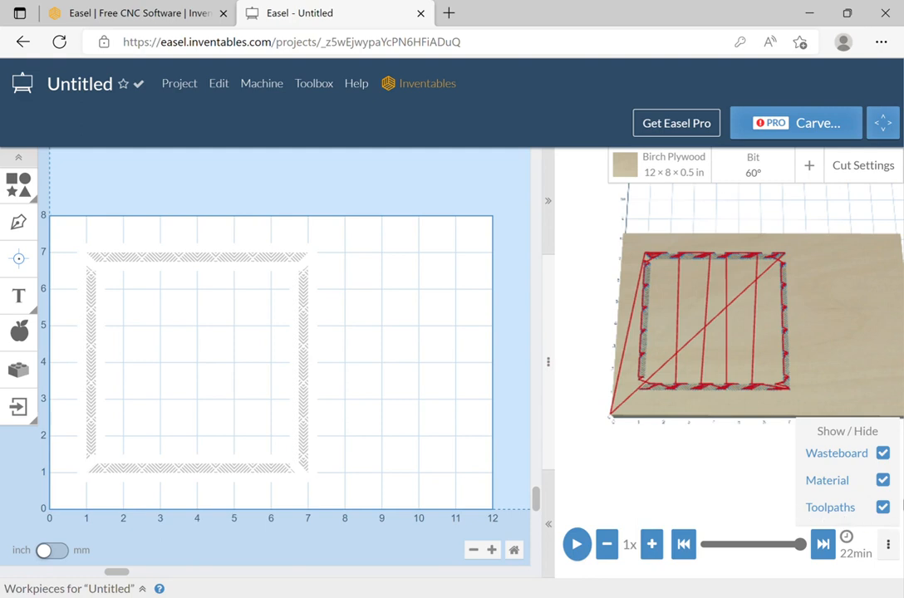
- Replay the V-bit carve simulation from the start at 16x speed, skip ahead to its end and rewind it
click(883, 508)
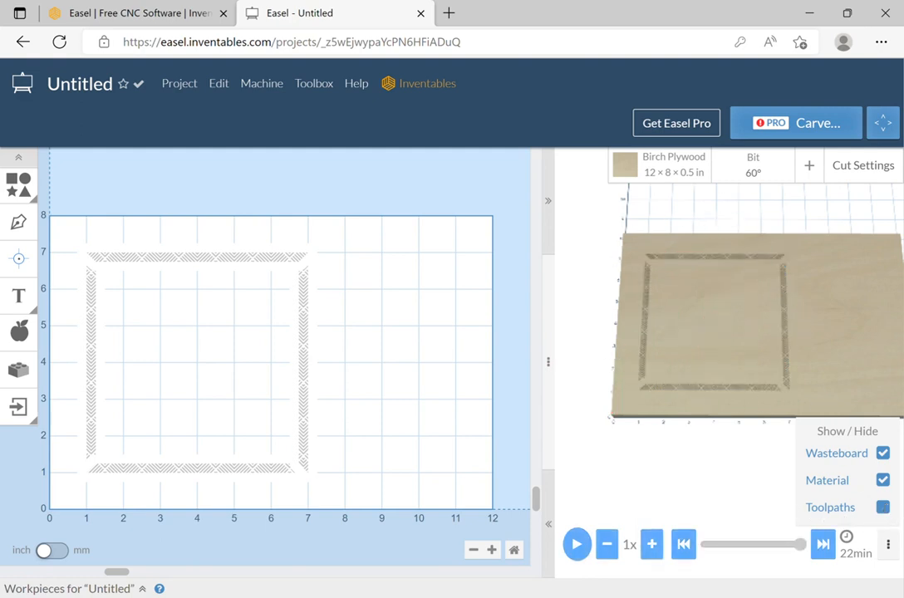
click(883, 508)
click(683, 544)
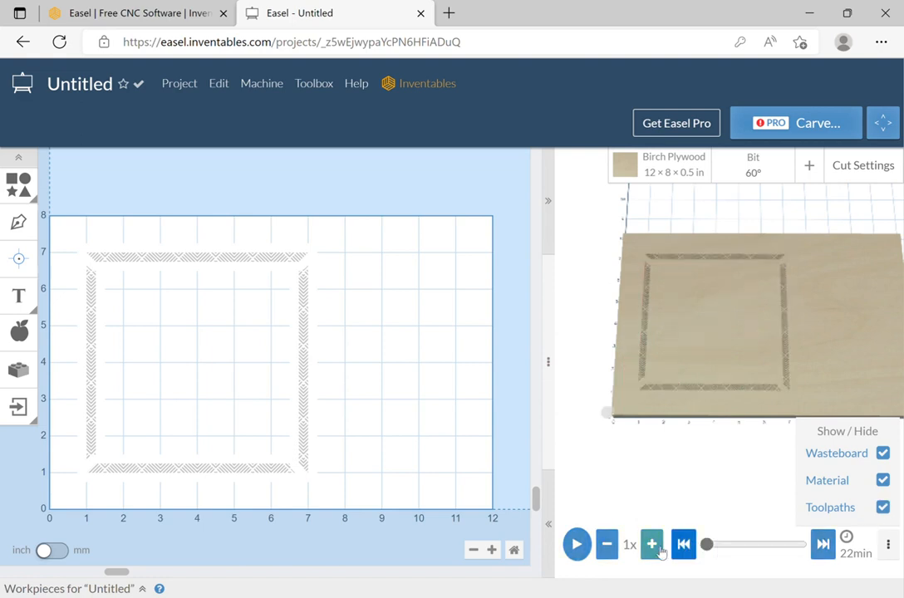
click(576, 545)
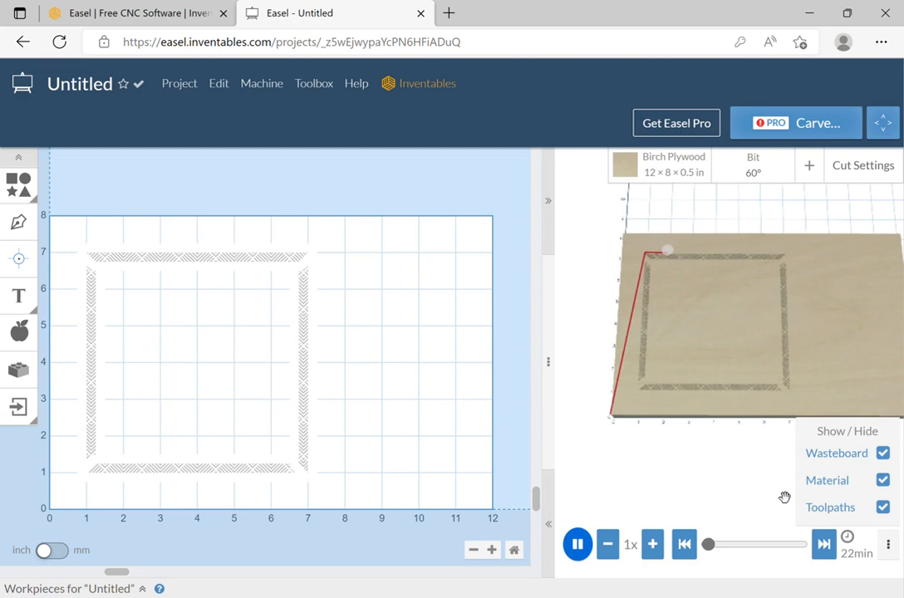
click(652, 544)
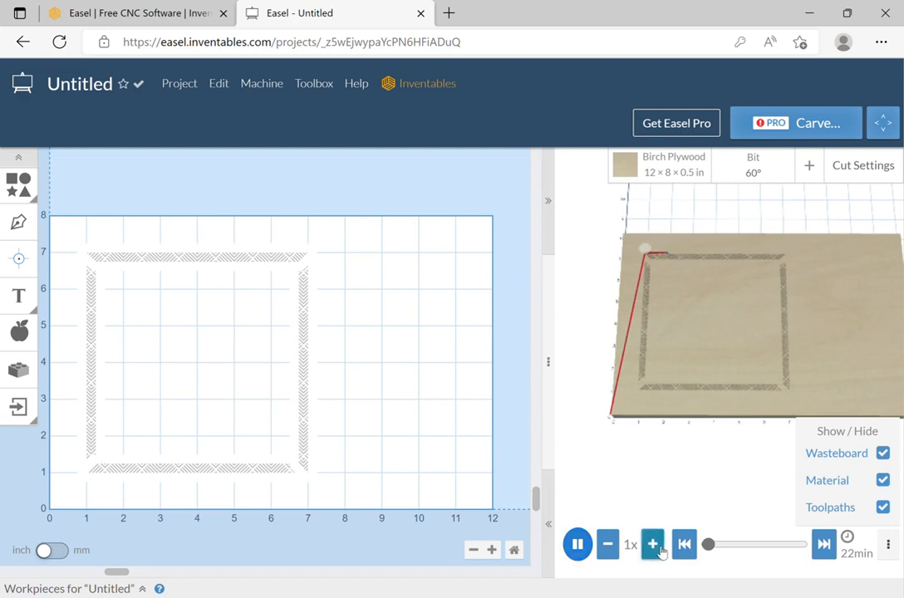
click(653, 544)
click(653, 544)
click(653, 544)
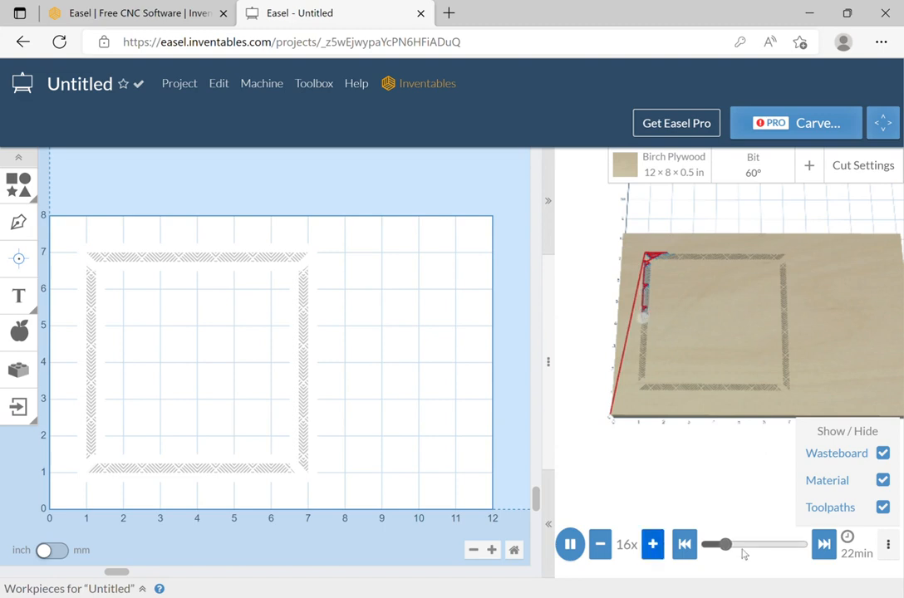
drag(725, 544, 798, 545)
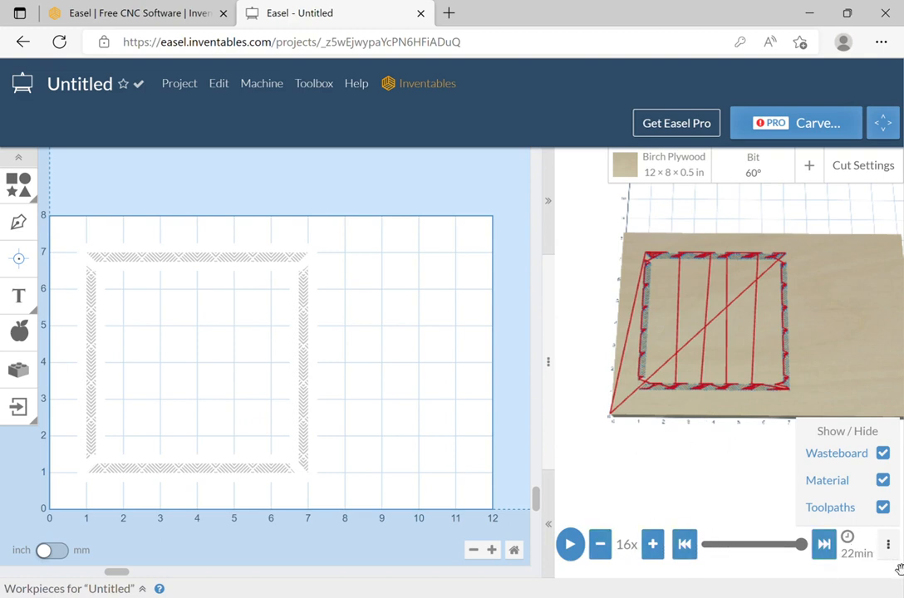
click(683, 544)
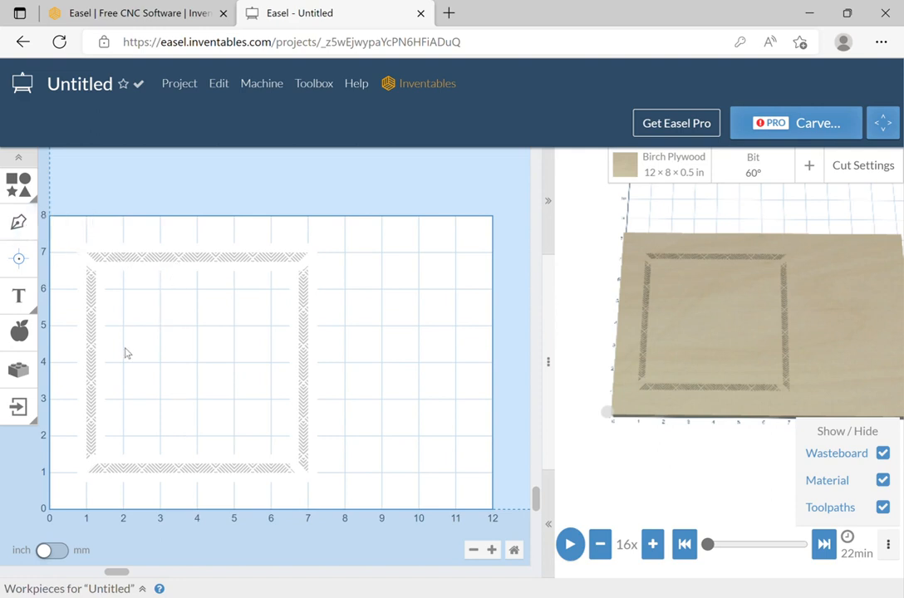
- Check the position, size and cut depth settings of the frame's two vertical textured strips
click(306, 480)
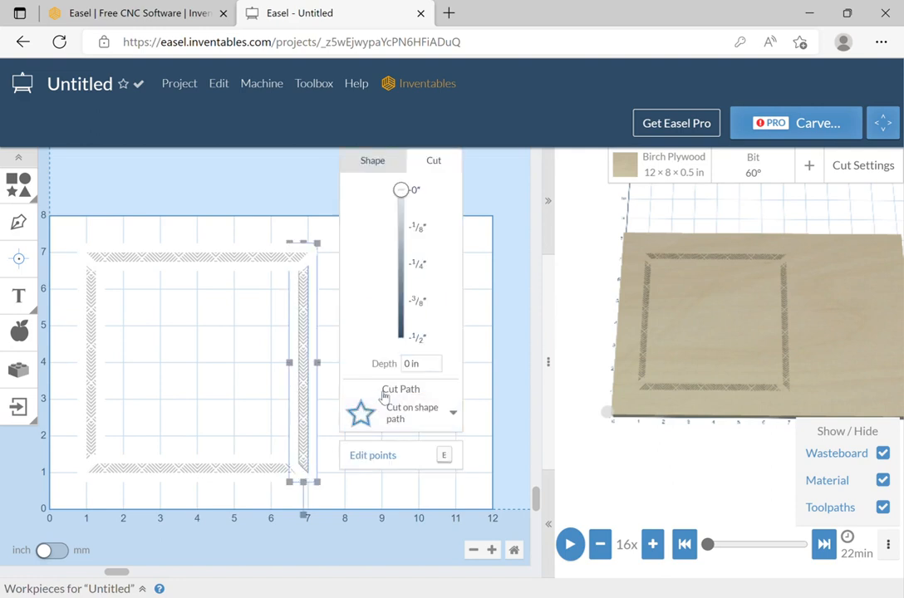
click(366, 162)
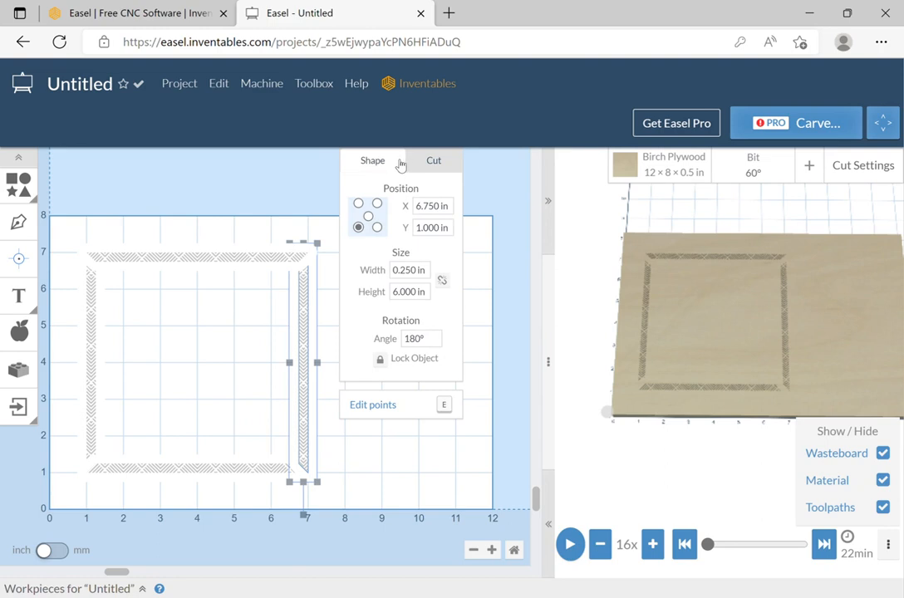
click(260, 204)
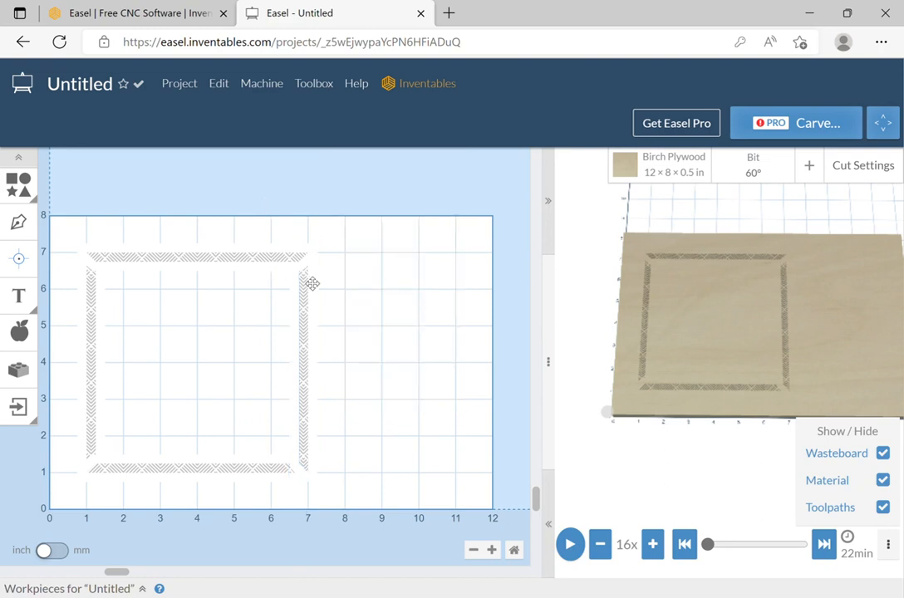
click(92, 285)
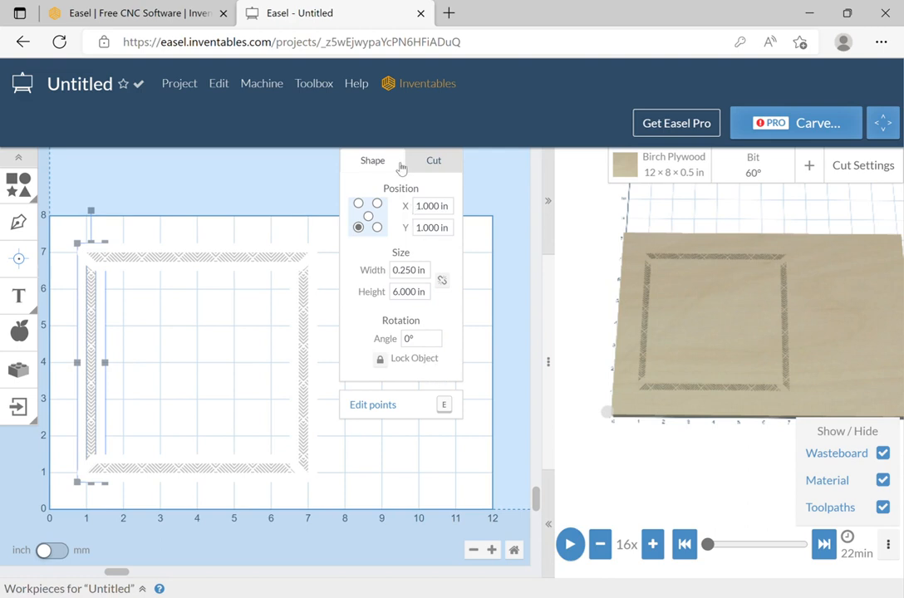
click(449, 163)
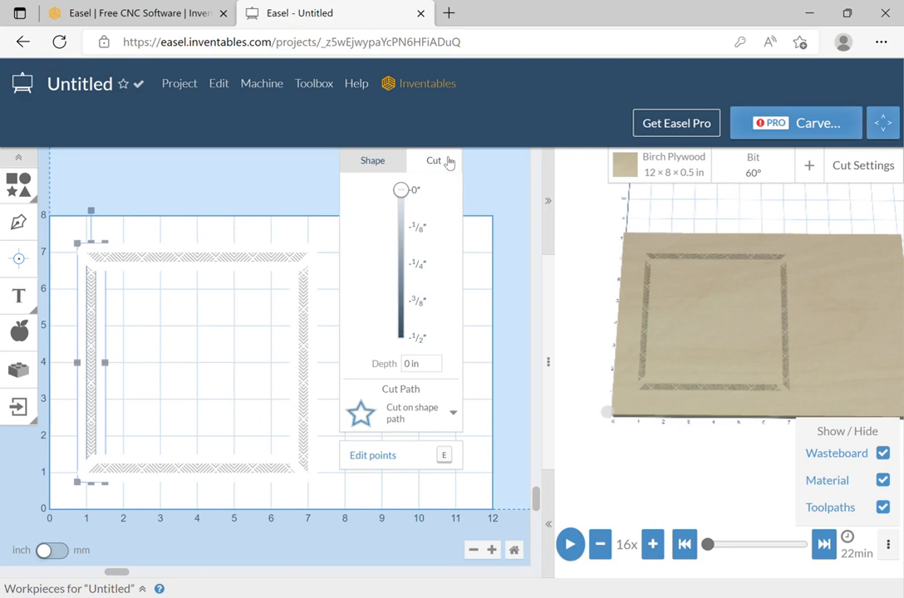
click(421, 363)
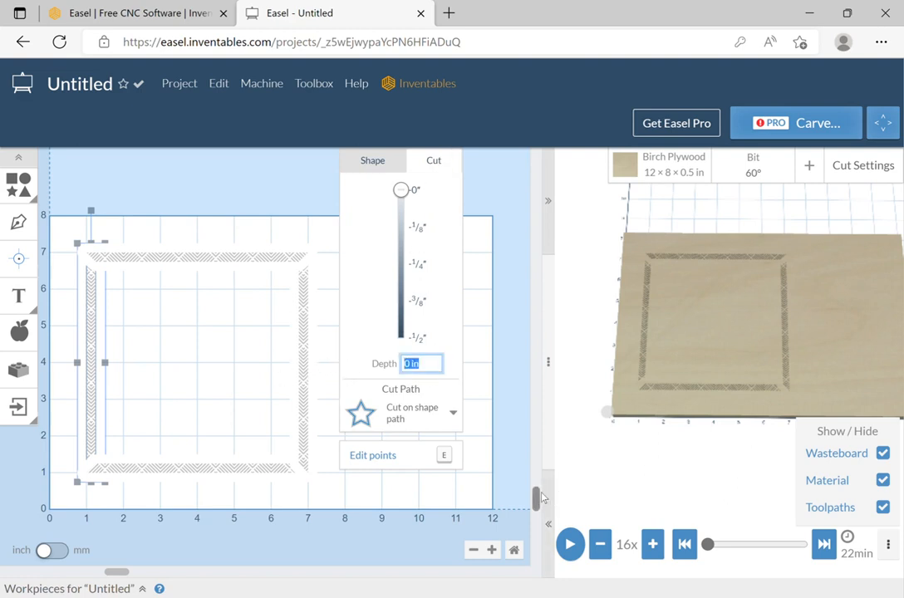
click(320, 202)
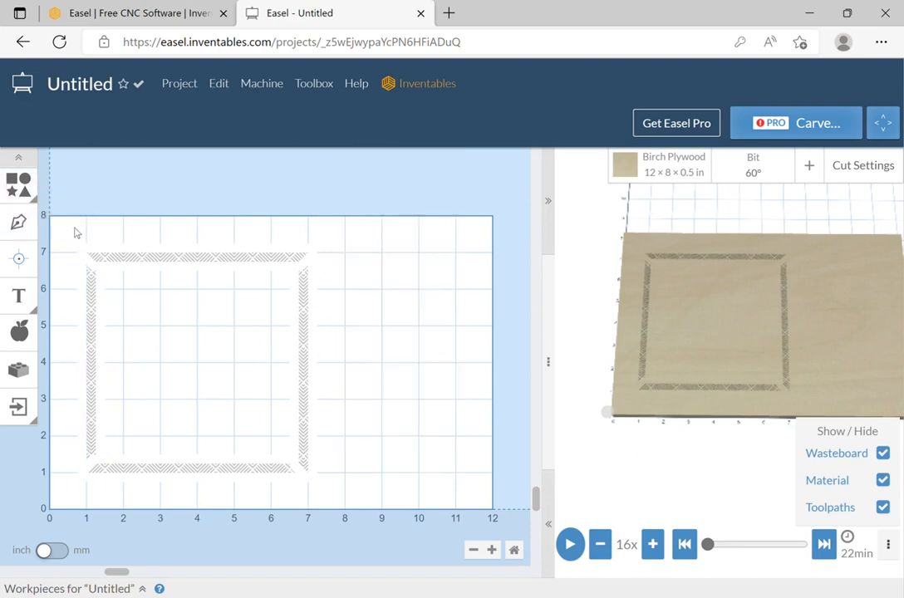
- Switch the bit to the 1/32 in Fishtail Spiral
drag(75, 228, 370, 499)
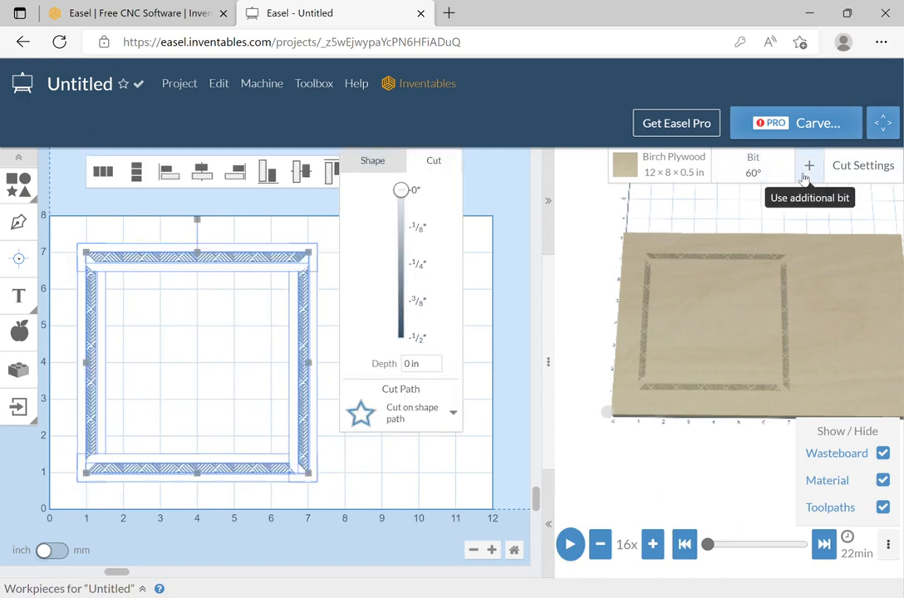
click(771, 167)
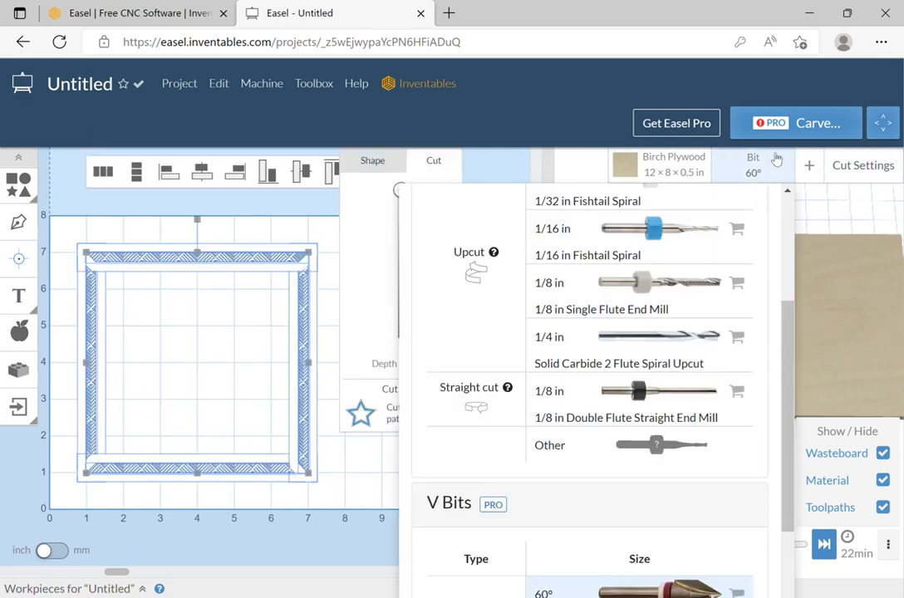
click(712, 203)
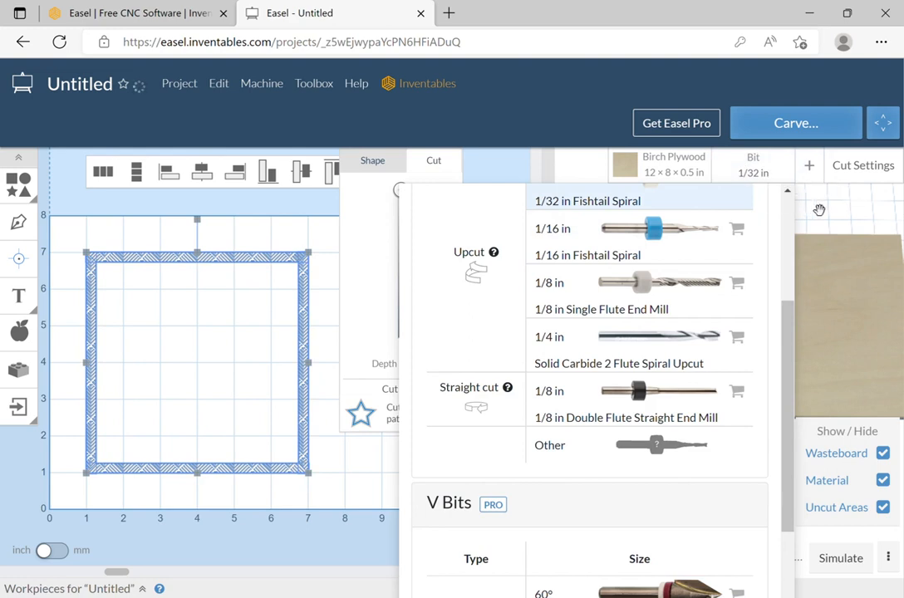
click(219, 230)
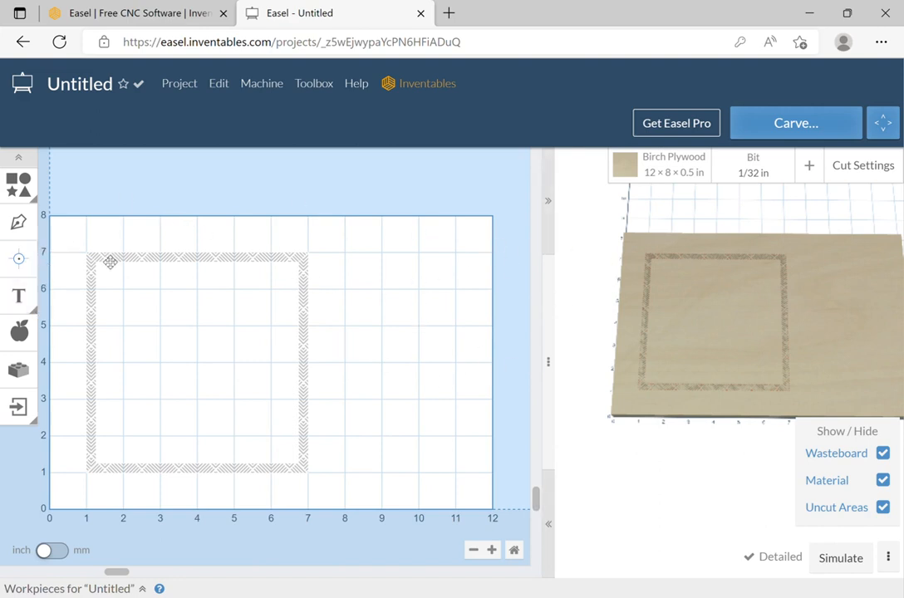
- Upload SCCL WWG black.jpg to Image Trace and import the traced logo with threshold 30 and smoothing 0.5
click(19, 407)
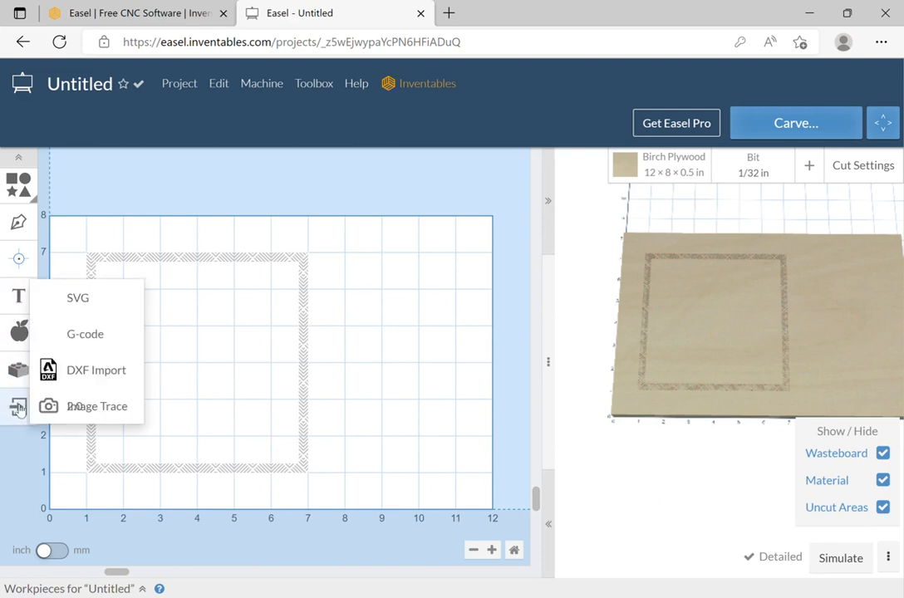
click(97, 407)
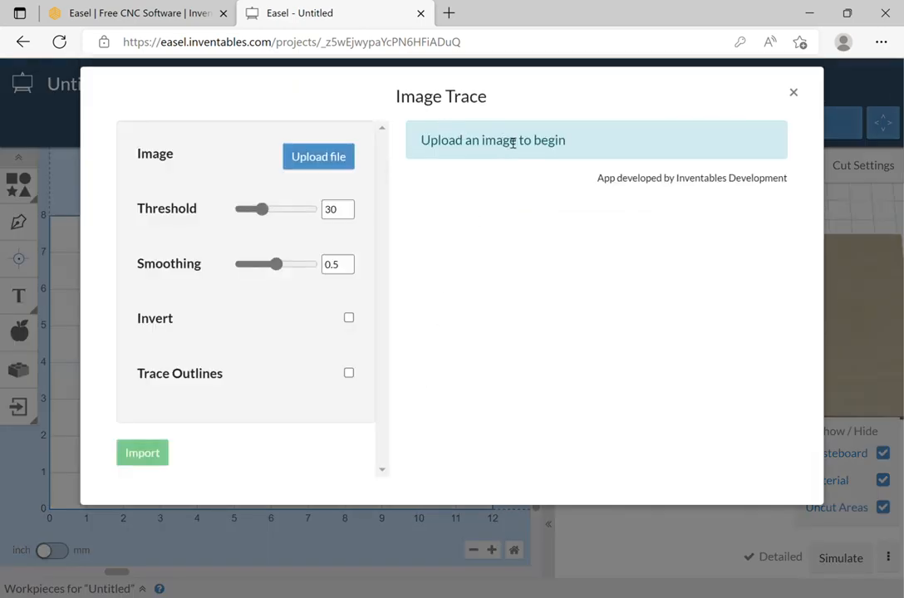
click(336, 156)
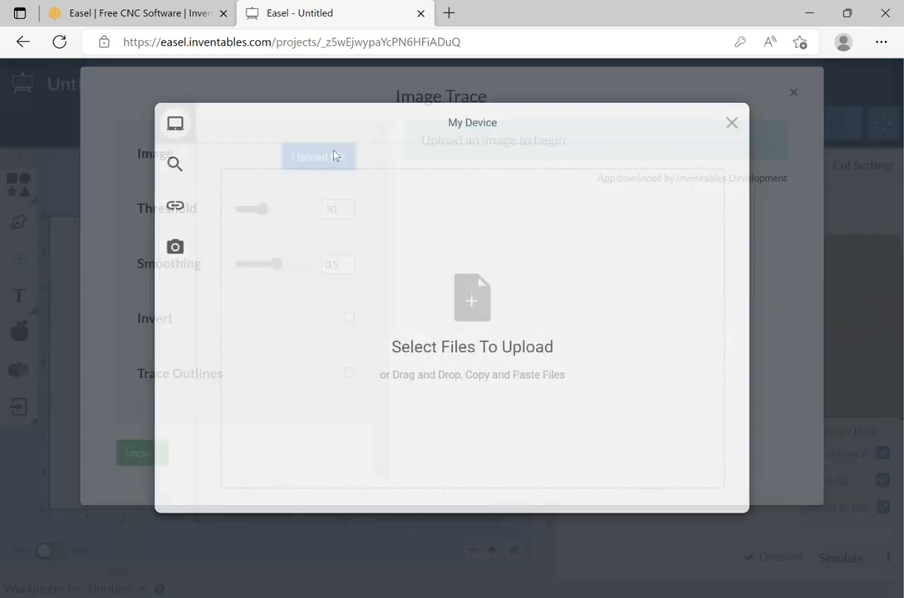
click(482, 304)
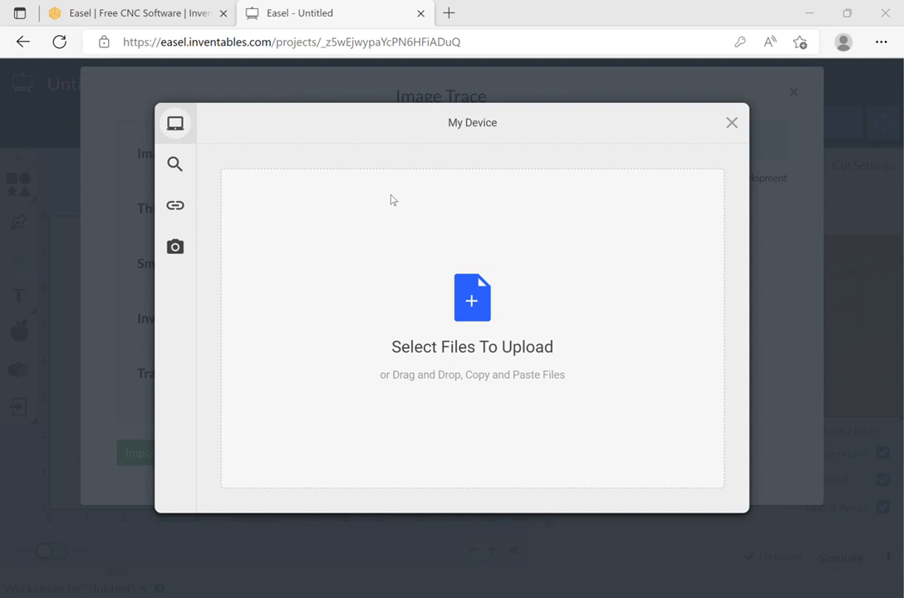
click(375, 372)
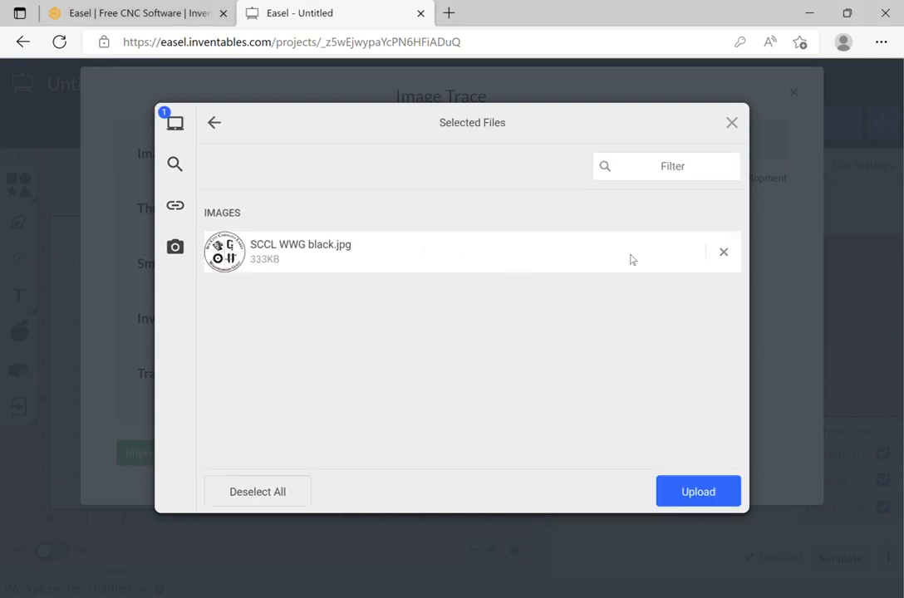
click(710, 496)
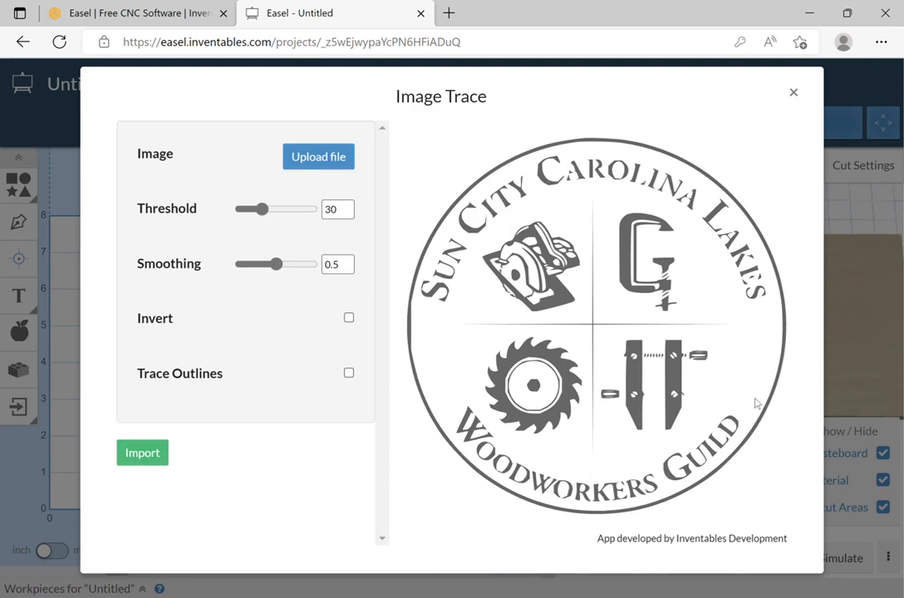
click(150, 455)
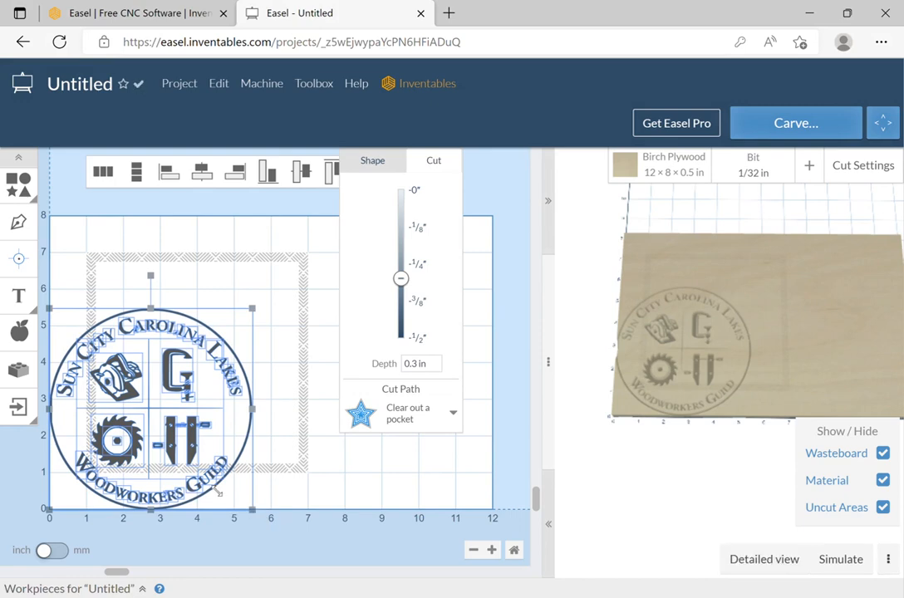
- Scale the logo down to about 4.19 × 4.19 in and centre it inside the frame at about X 1.92, Y 2.07 in
drag(253, 509, 206, 465)
drag(120, 401, 192, 371)
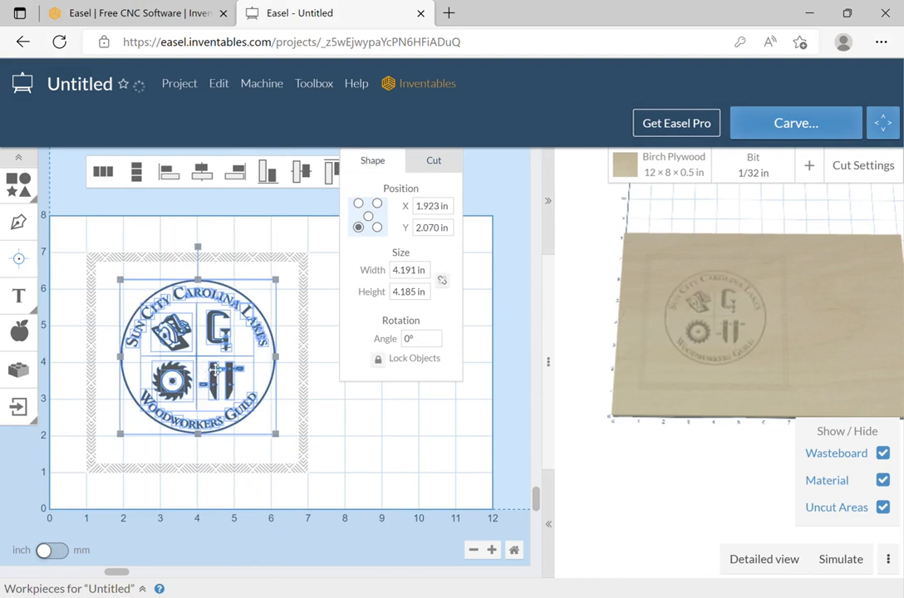
click(391, 444)
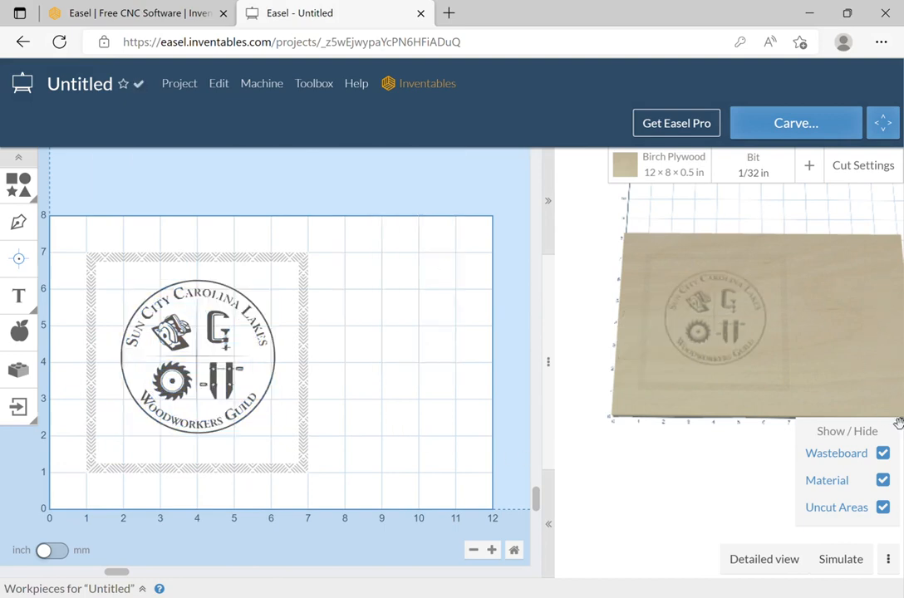
- Inspect the logo's carving in the 3D preview and switch the bit to the 60° V bit
scroll(875, 383, up, 5)
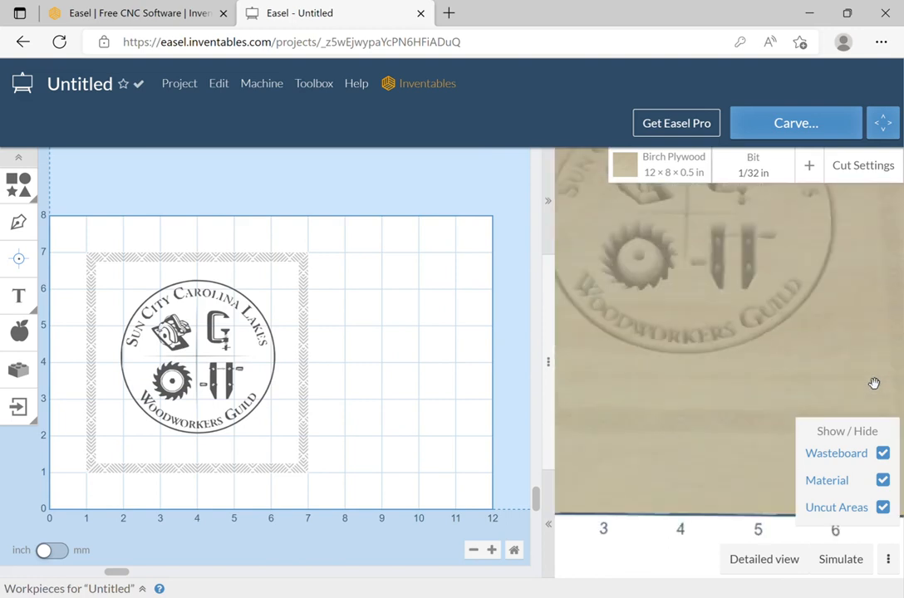
drag(874, 383, 878, 440)
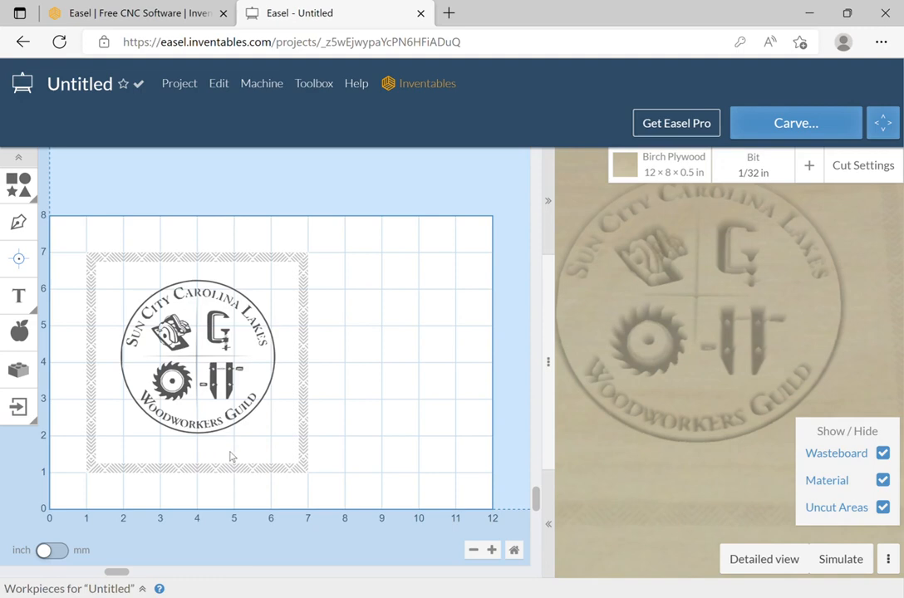
click(753, 165)
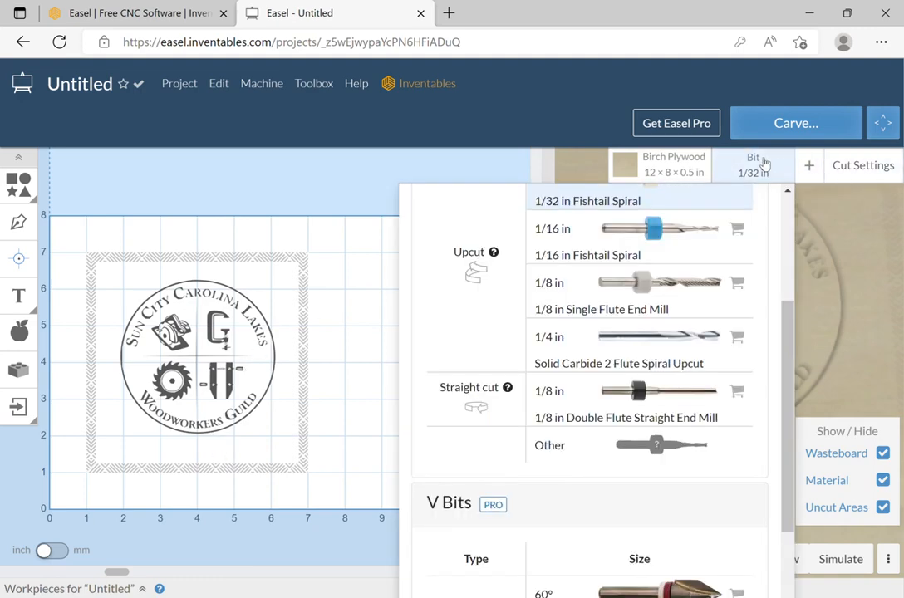
click(649, 587)
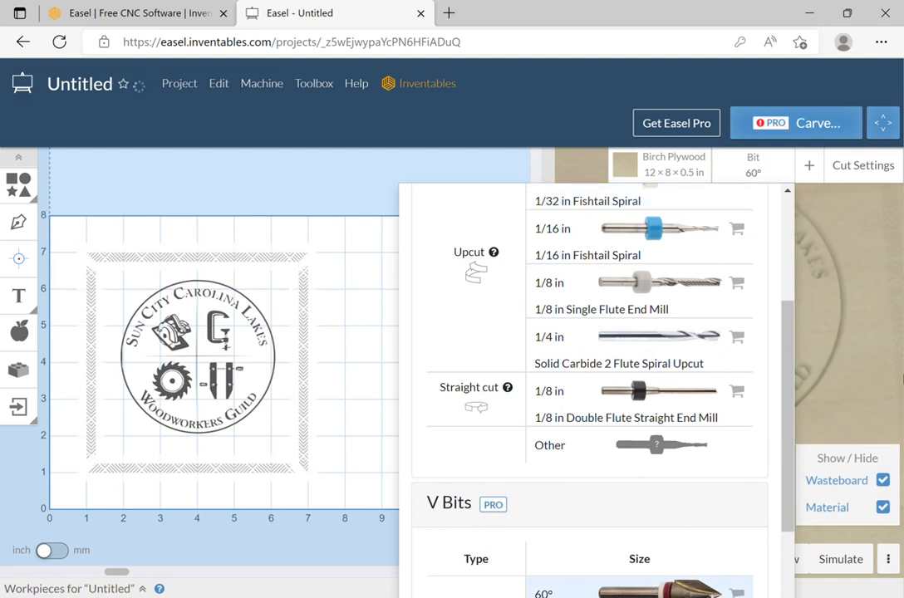
click(879, 346)
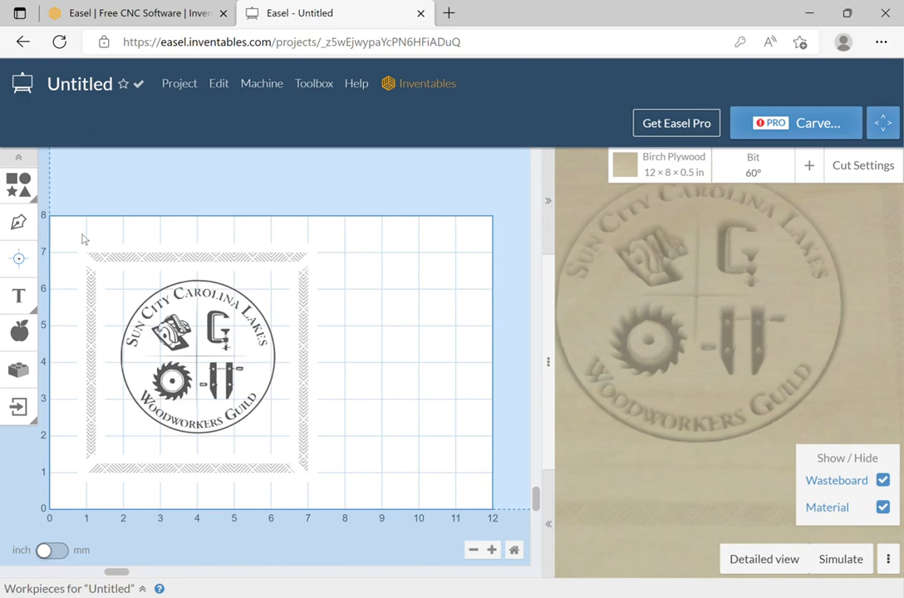
- Try to set the cut depth of the whole frame and logo design to 0.1 in
drag(82, 235, 380, 499)
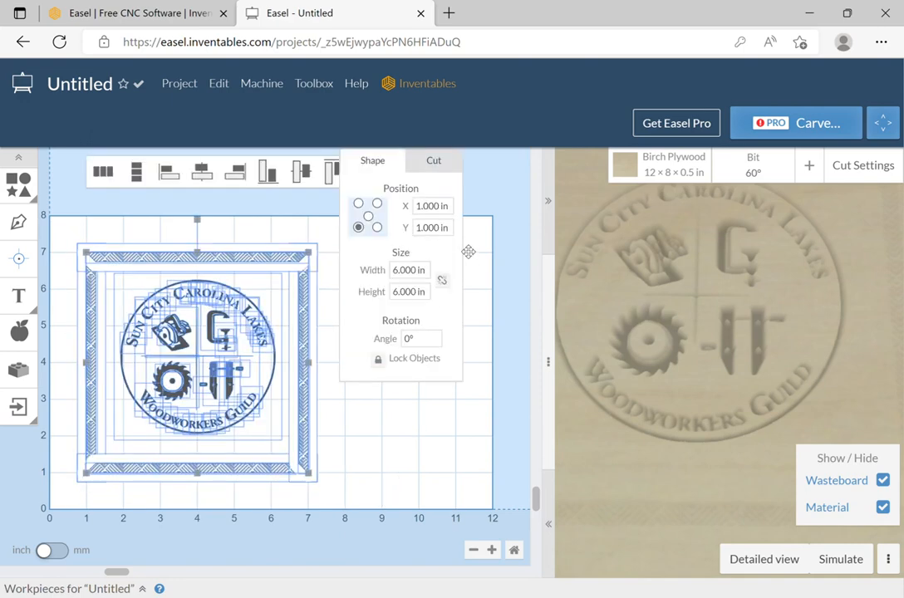
click(434, 160)
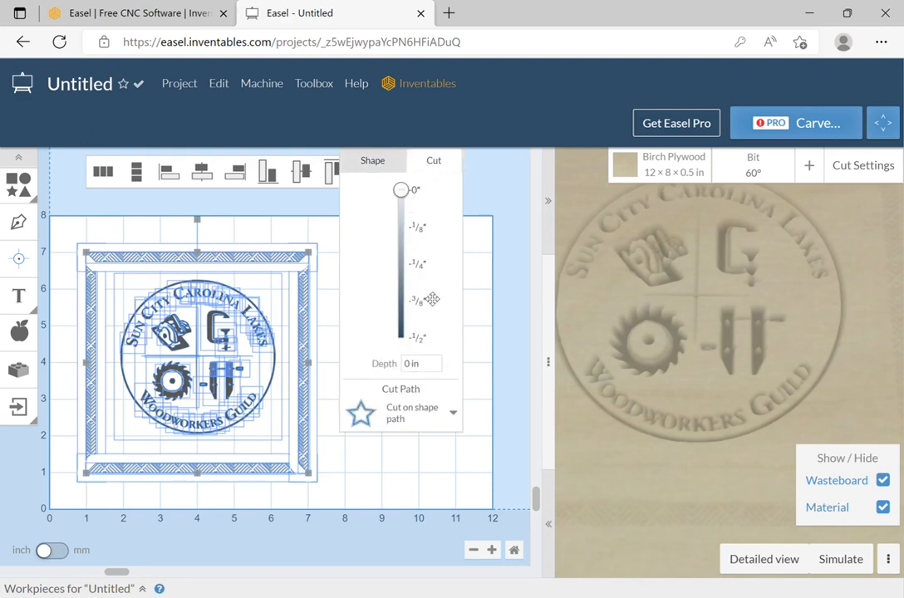
click(427, 371)
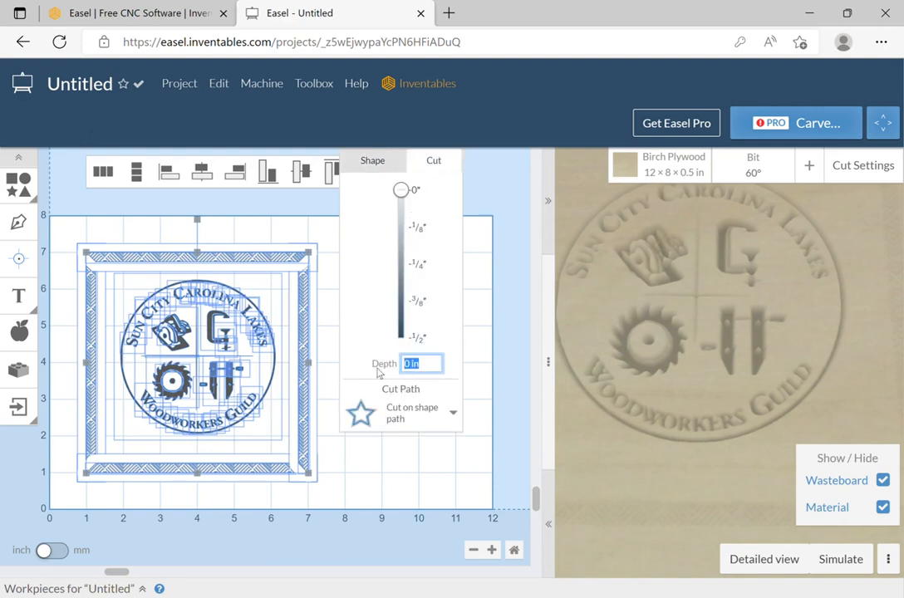
text(.1)
click(335, 332)
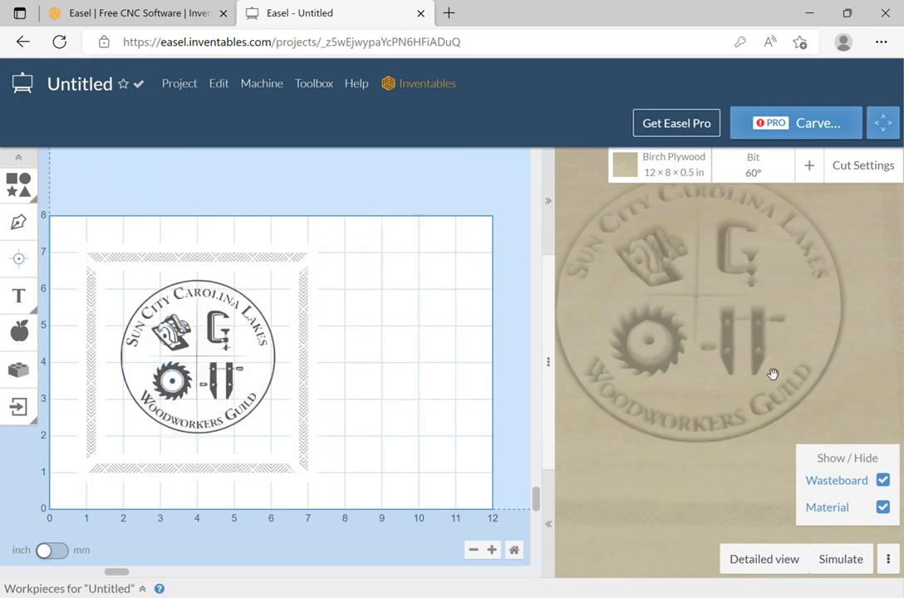
- Examine the carved logo in the 3D preview and simulate the carve with the 60° bit
drag(773, 374, 821, 382)
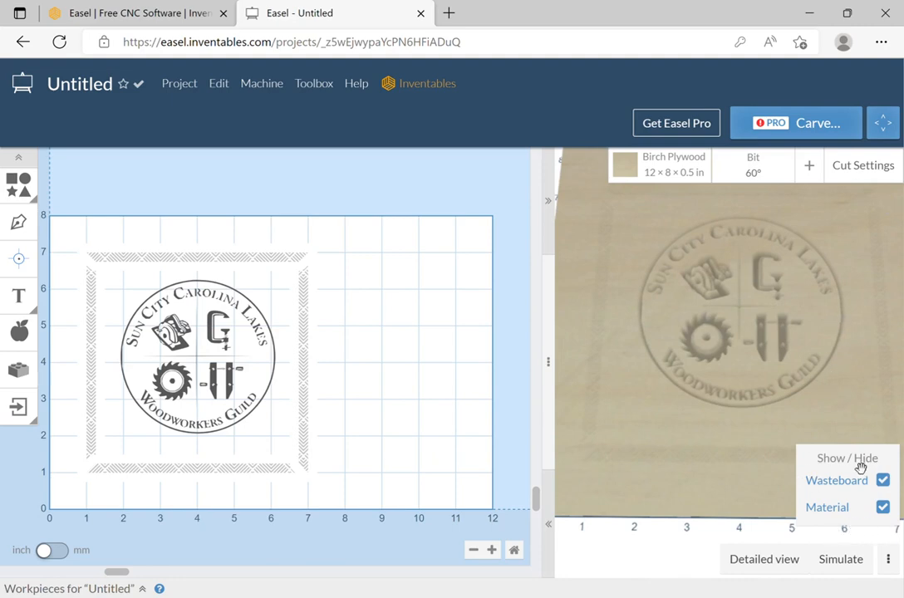
mouse_move(860, 462)
mouse_down()
mouse_move(857, 427)
mouse_move(864, 476)
mouse_up()
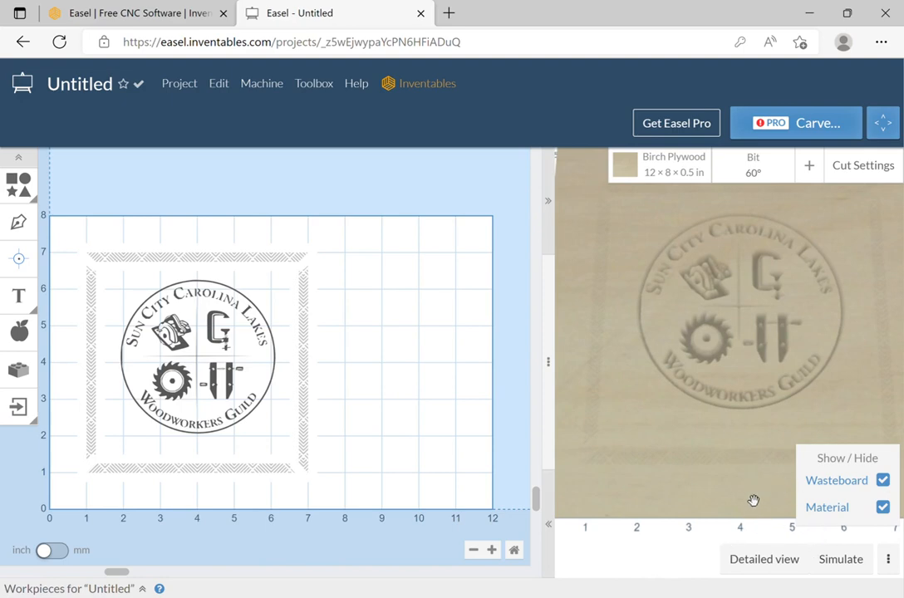
click(889, 563)
click(889, 563)
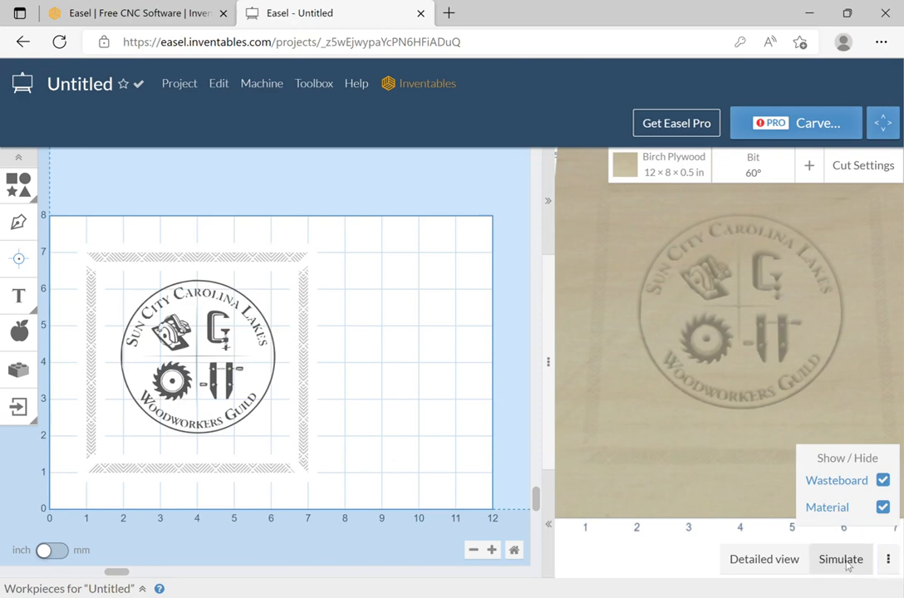
click(733, 555)
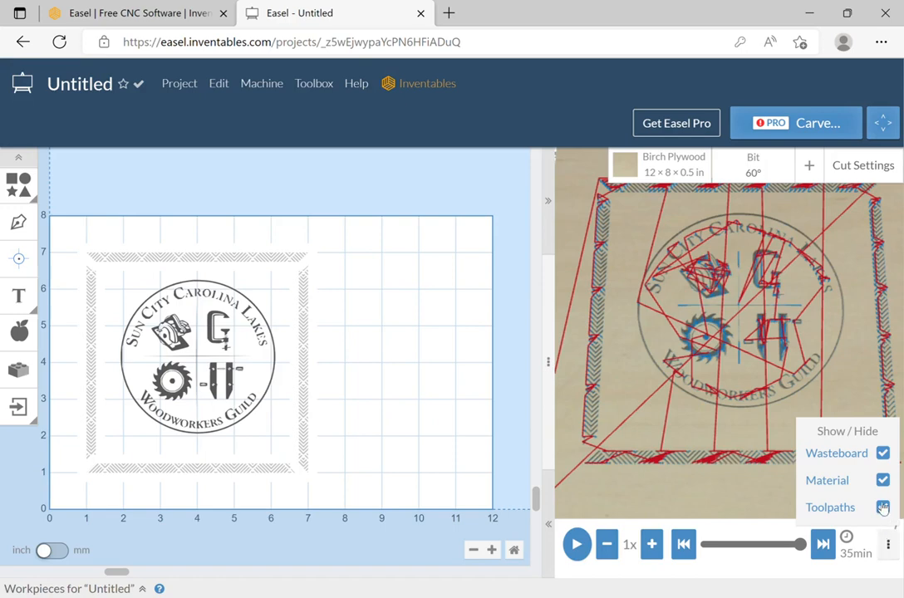
- Compare the simulated carving with toolpaths shown and hidden, then rewind the simulation to the start
click(882, 507)
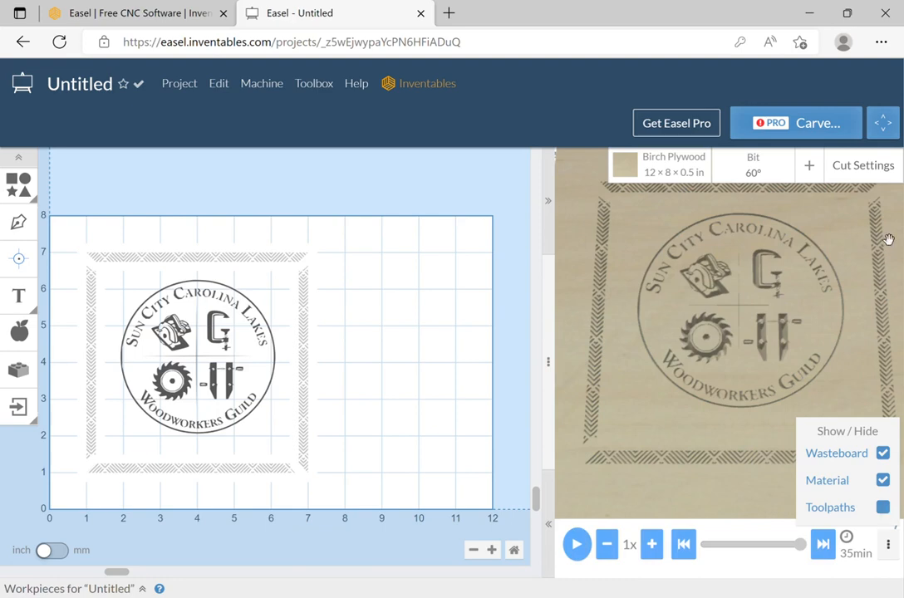
click(883, 508)
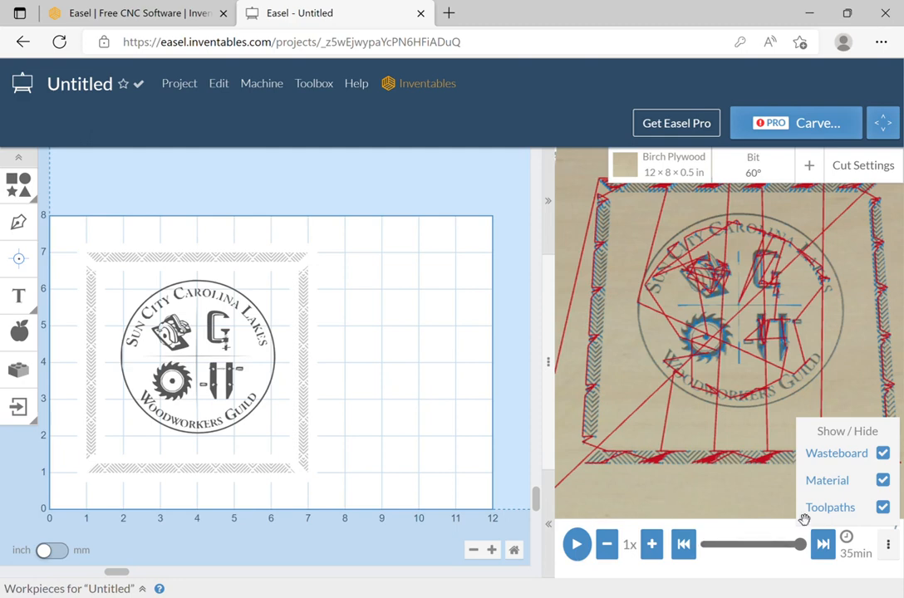
click(884, 507)
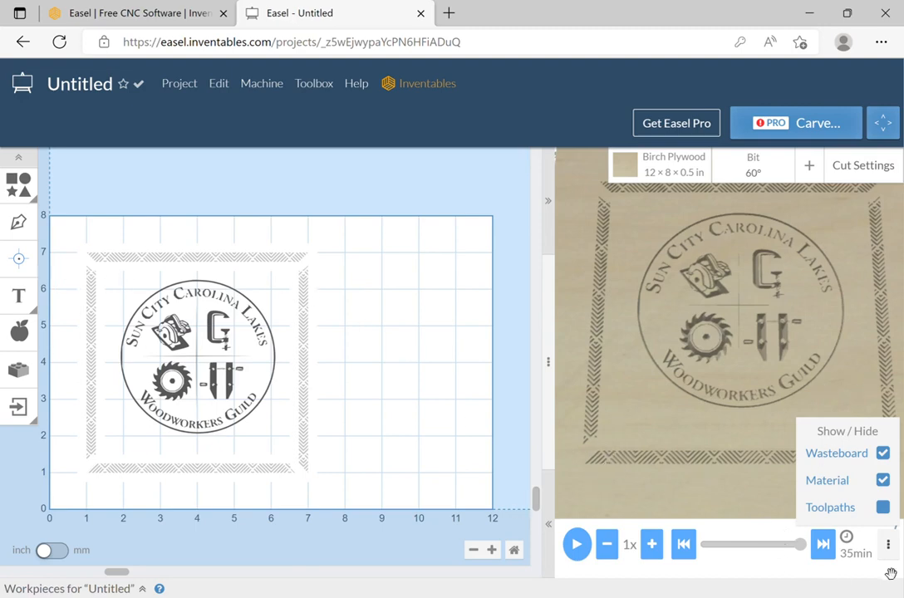
click(884, 508)
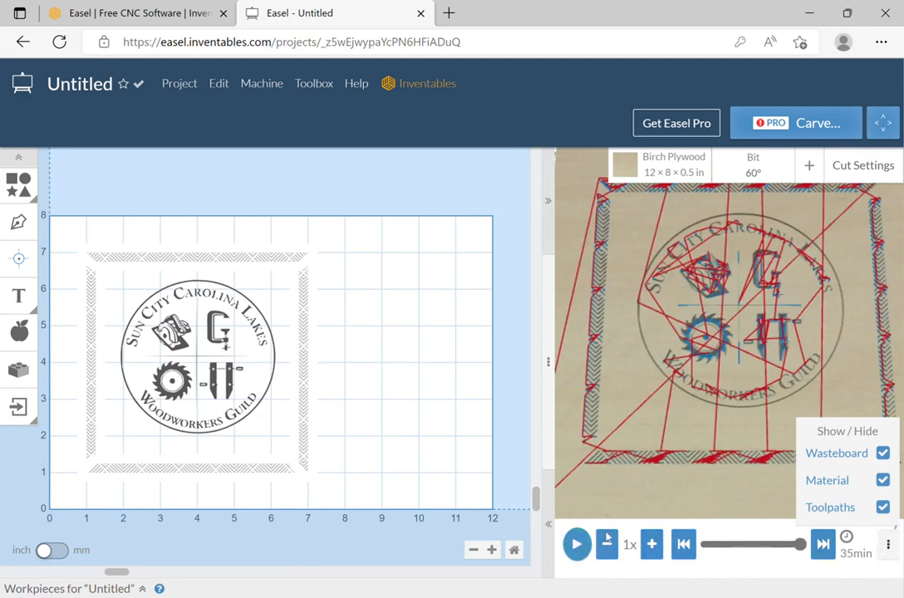
scroll(627, 474, up, 5)
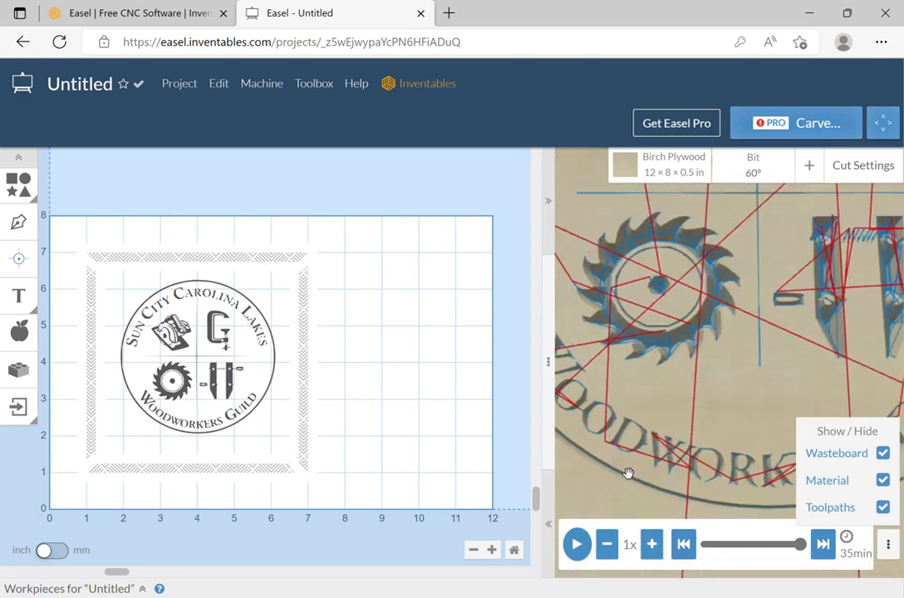
scroll(633, 413, down, 4)
scroll(624, 425, down, 5)
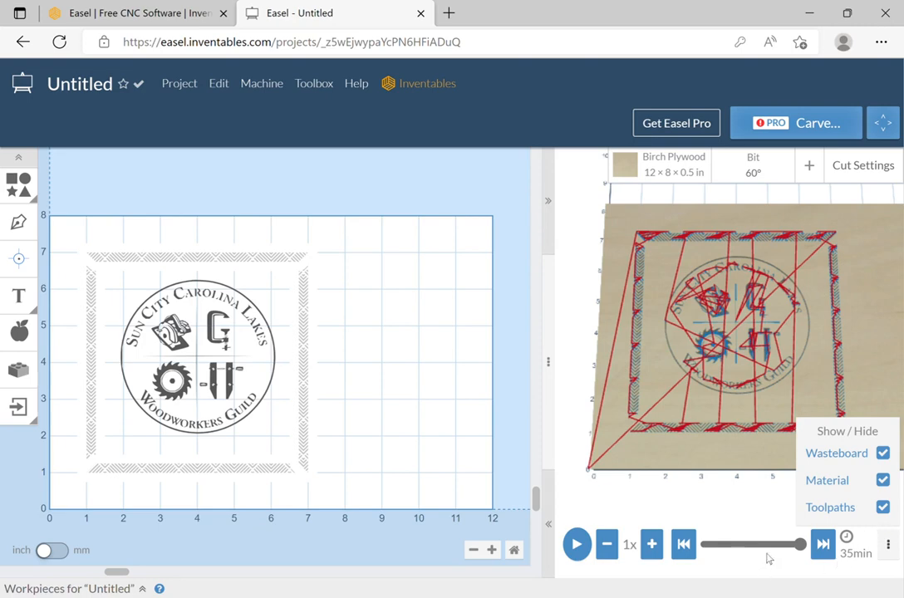
click(682, 544)
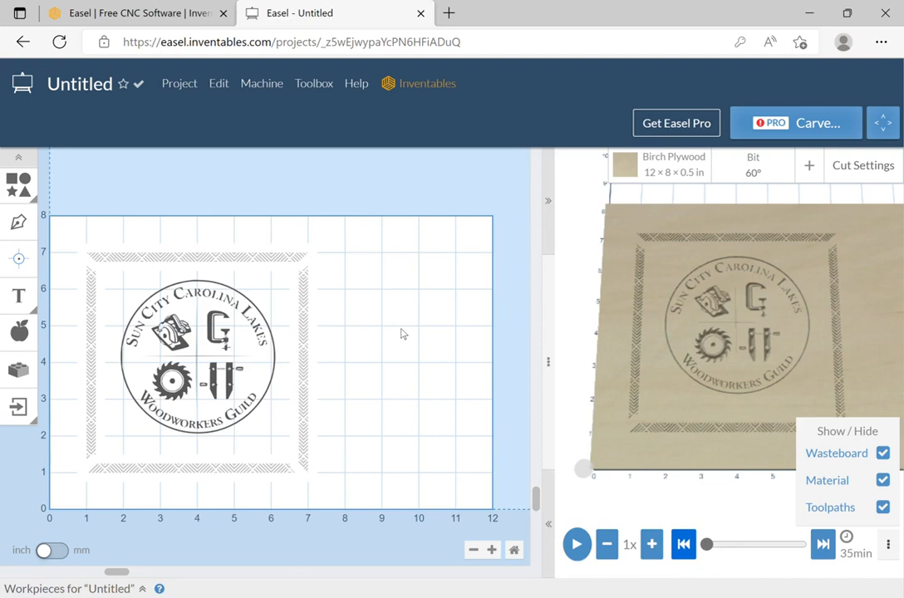
- Set the cut depth of the whole frame and logo to 0.05 in and simulate the carve with toolpaths hidden
drag(74, 251, 357, 481)
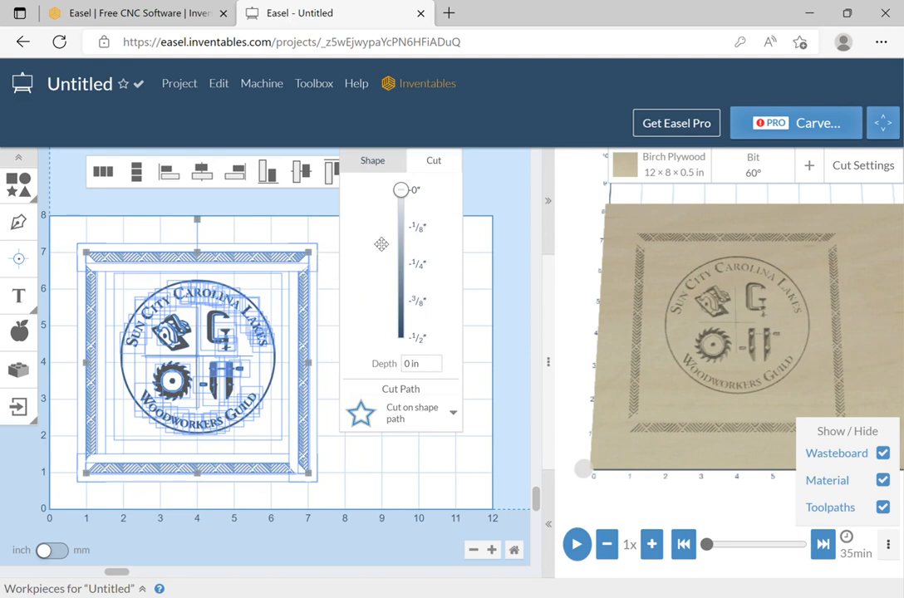
mouse_move(407, 201)
mouse_down()
mouse_move(411, 221)
mouse_move(413, 213)
mouse_up()
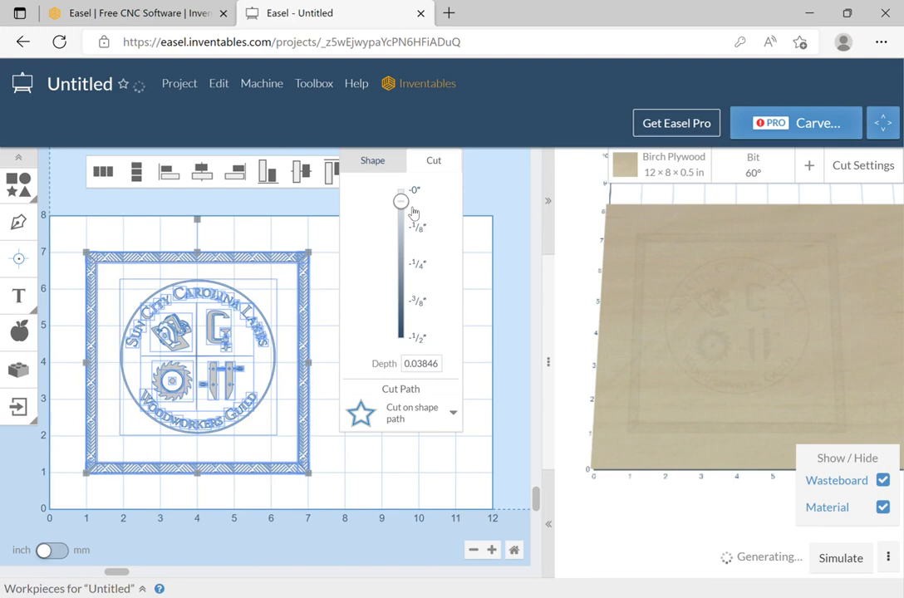
drag(440, 365, 390, 352)
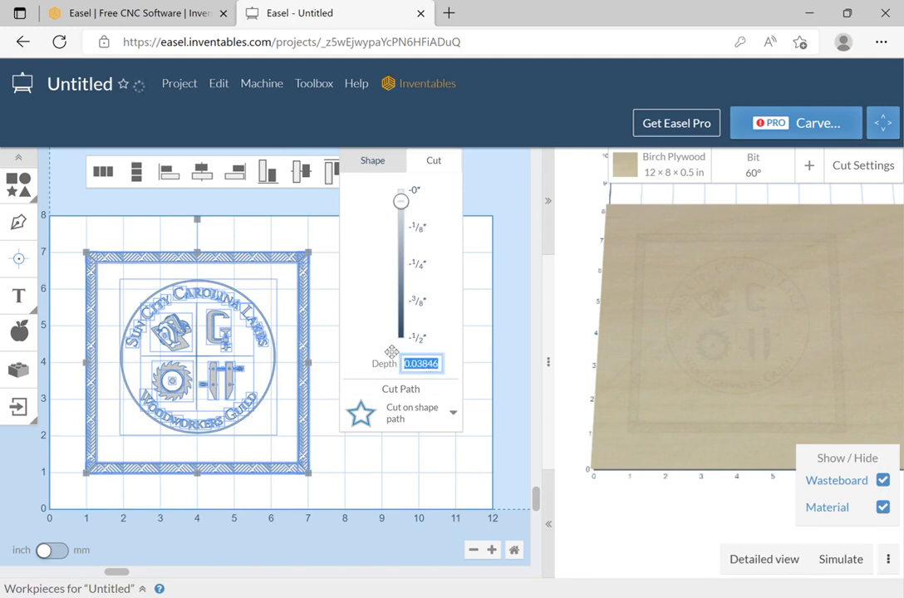
text(.05)
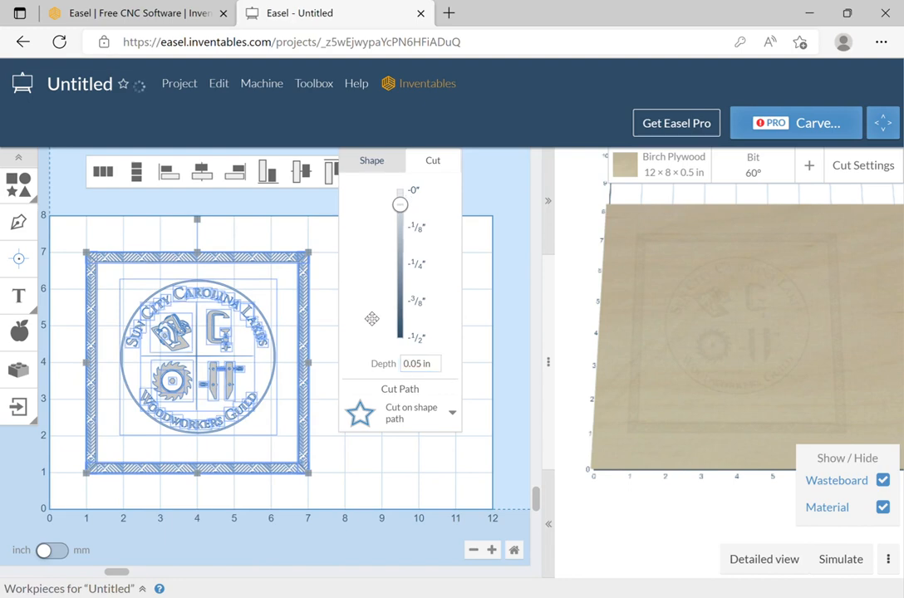
click(338, 320)
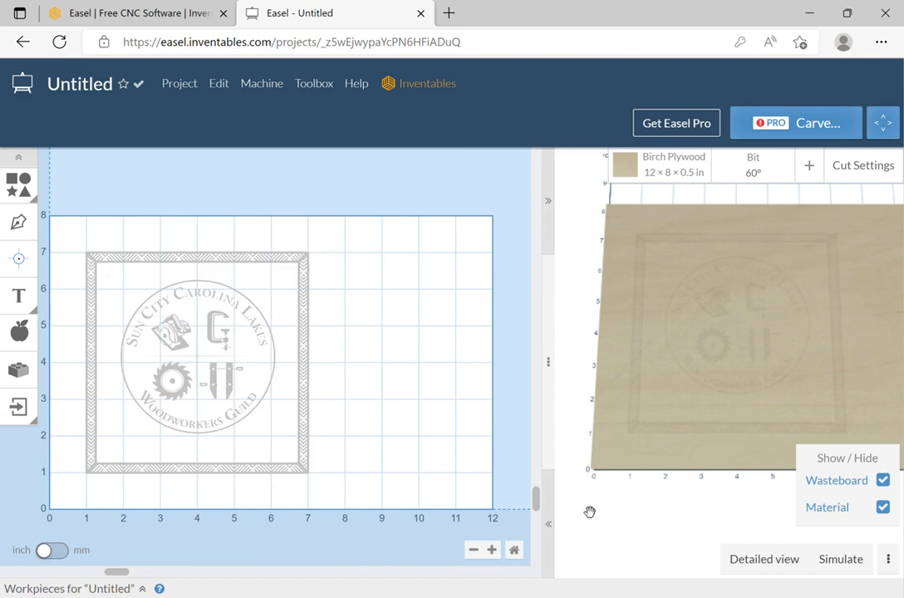
click(850, 573)
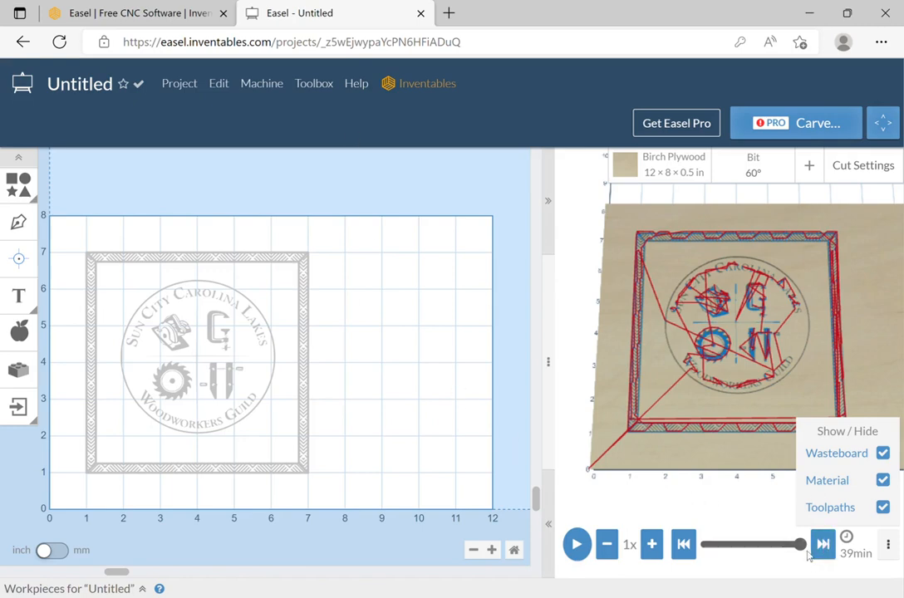
click(883, 507)
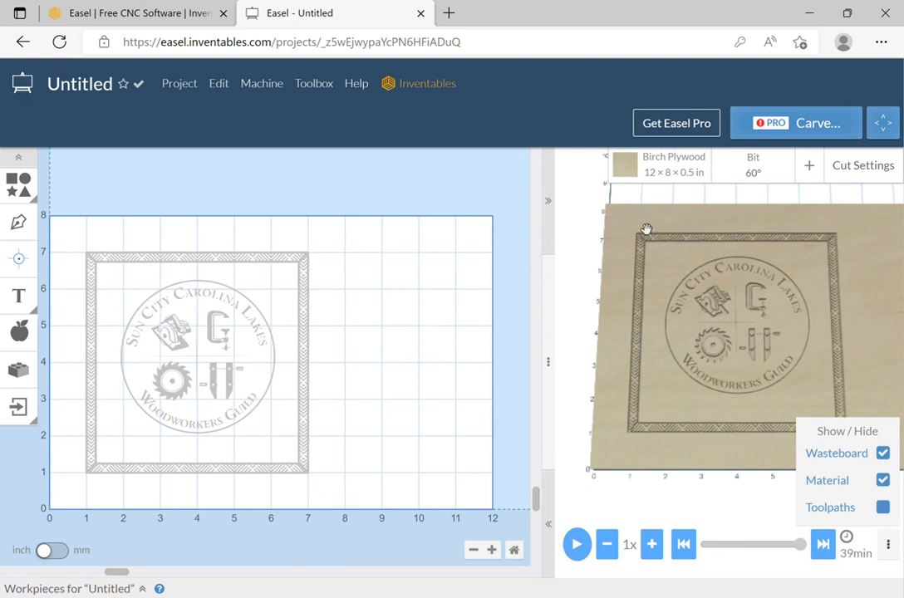
- Add a square over the design and set its width and height to 6 in
click(14, 184)
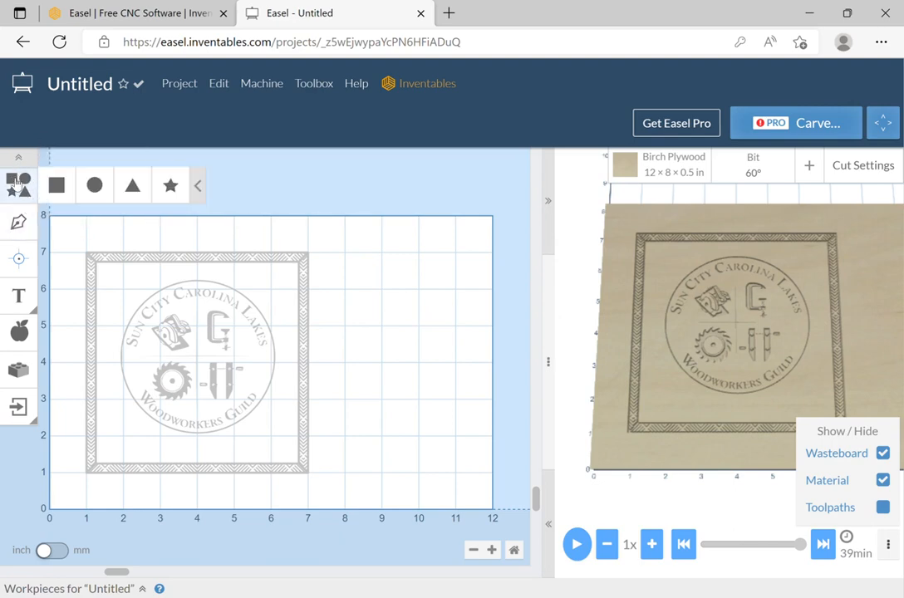
click(60, 183)
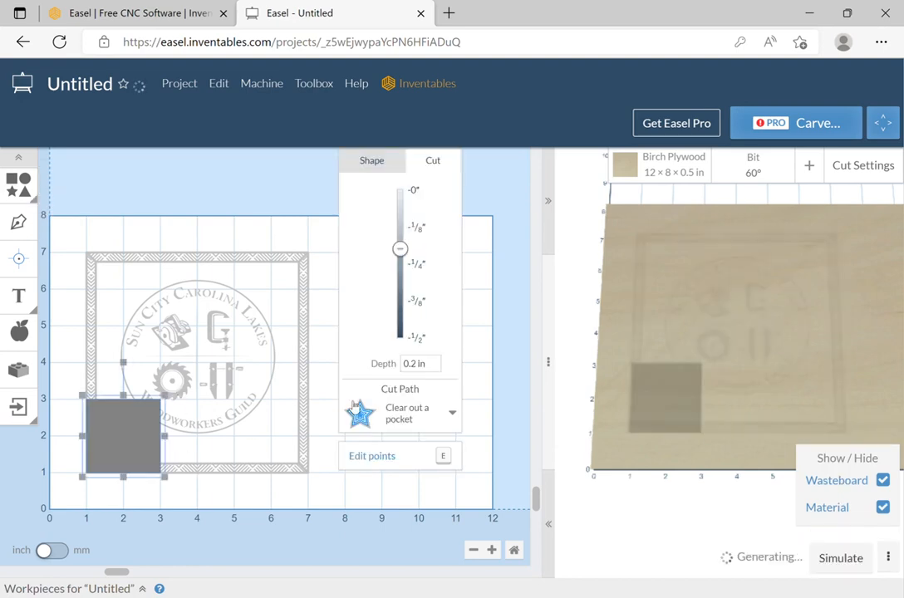
click(389, 160)
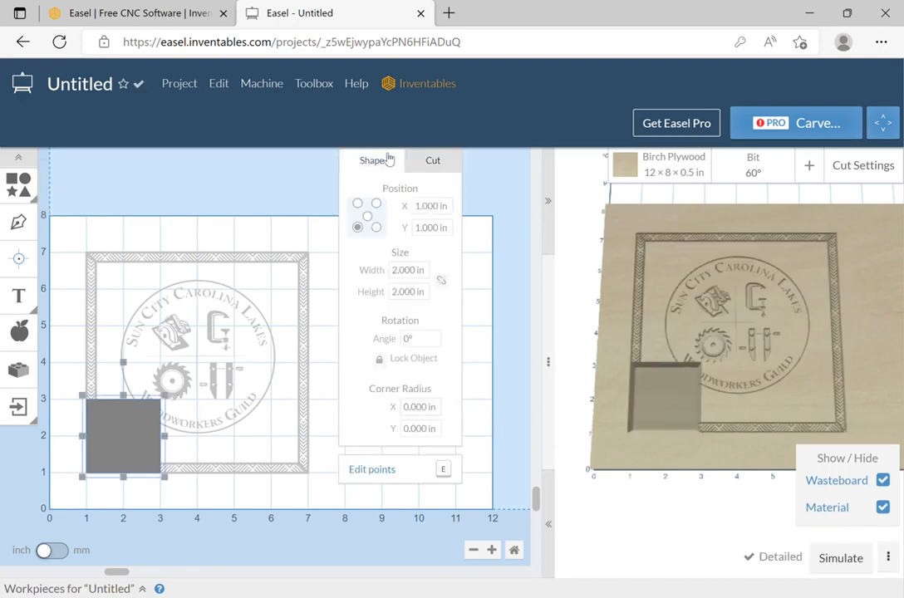
click(414, 270)
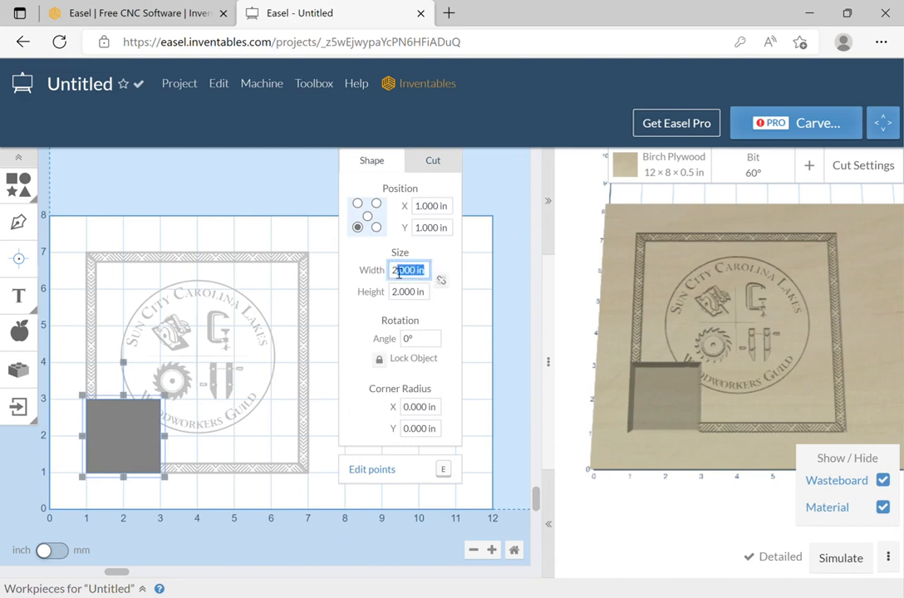
text(6)
key(Tab)
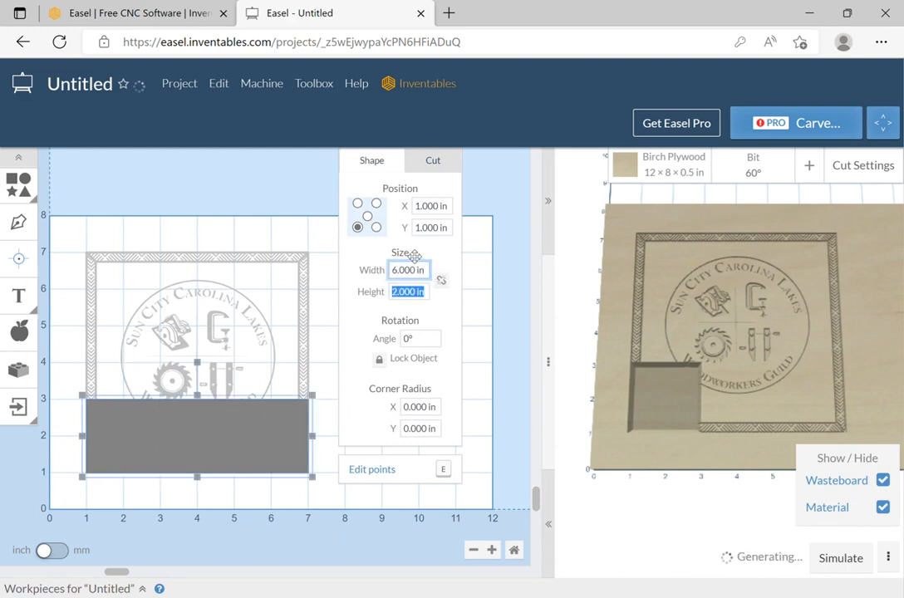
text(6)
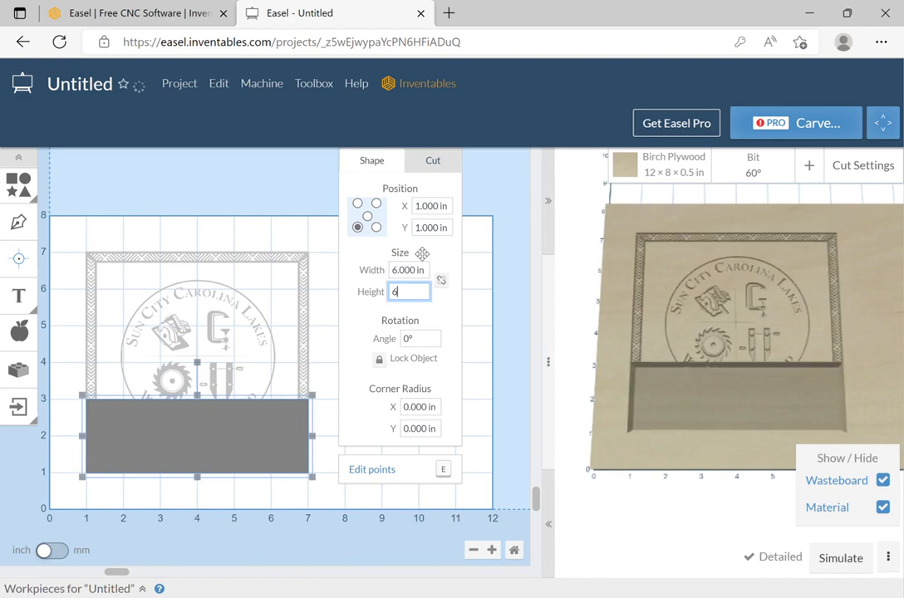
key(Return)
- Set the square to cut outside its shape path at the full 0.5 in depth
click(436, 157)
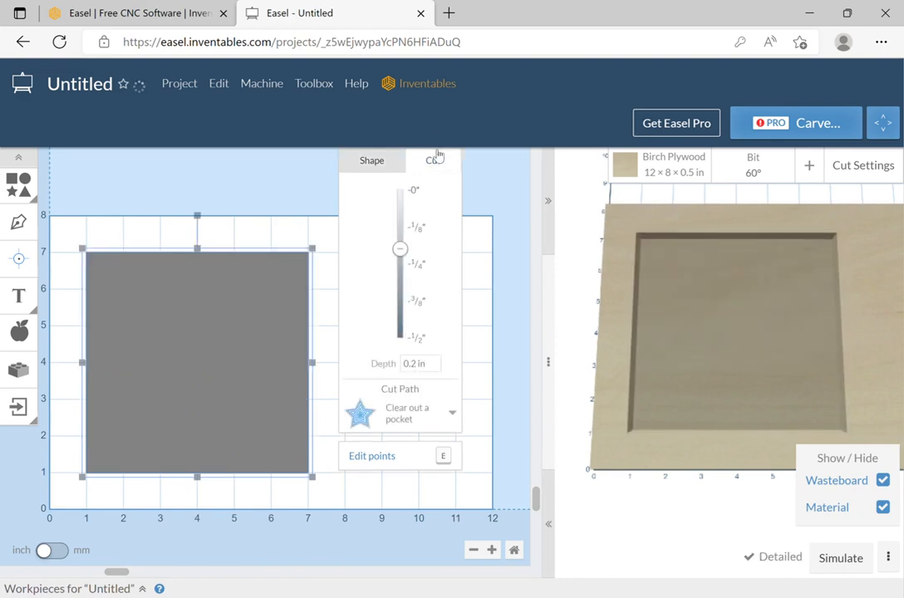
click(432, 415)
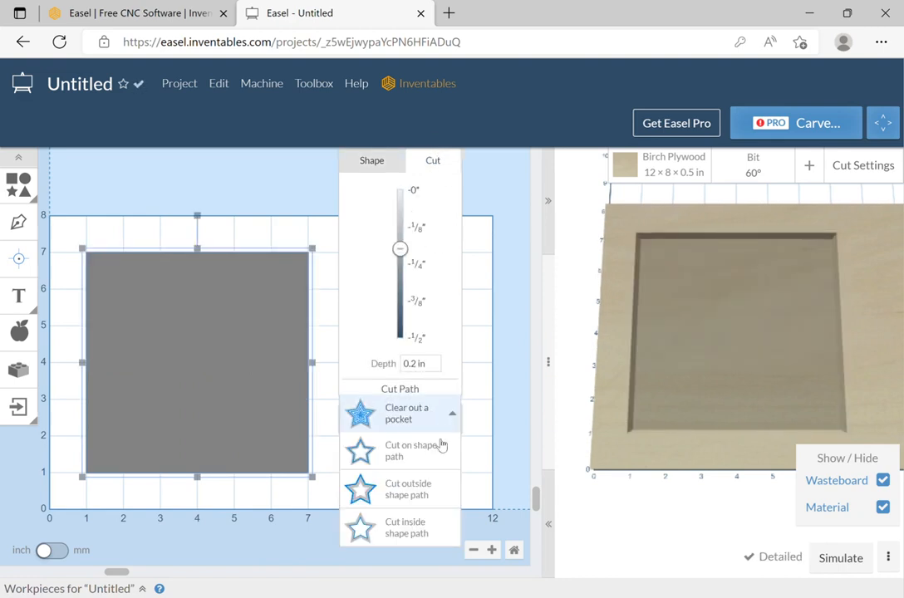
click(432, 487)
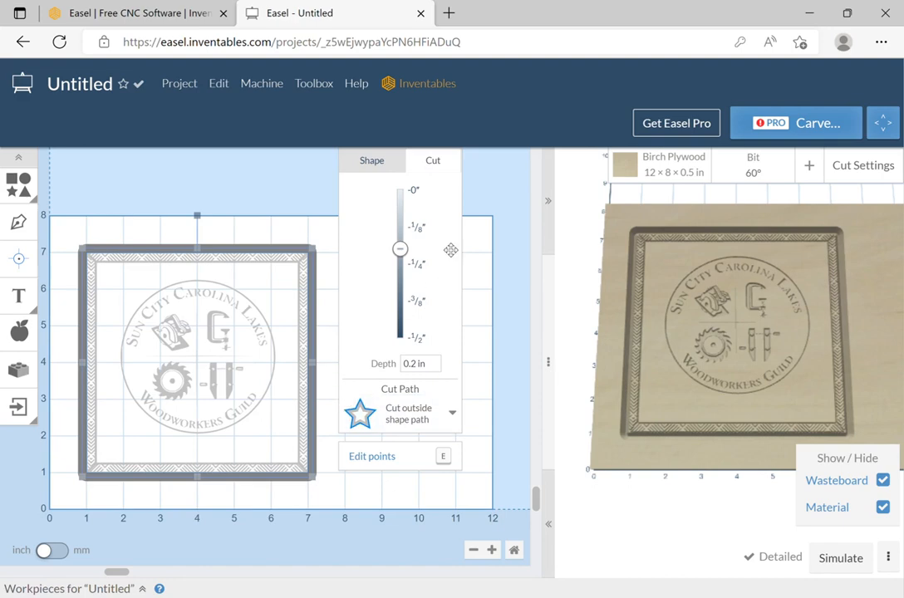
drag(405, 257, 403, 337)
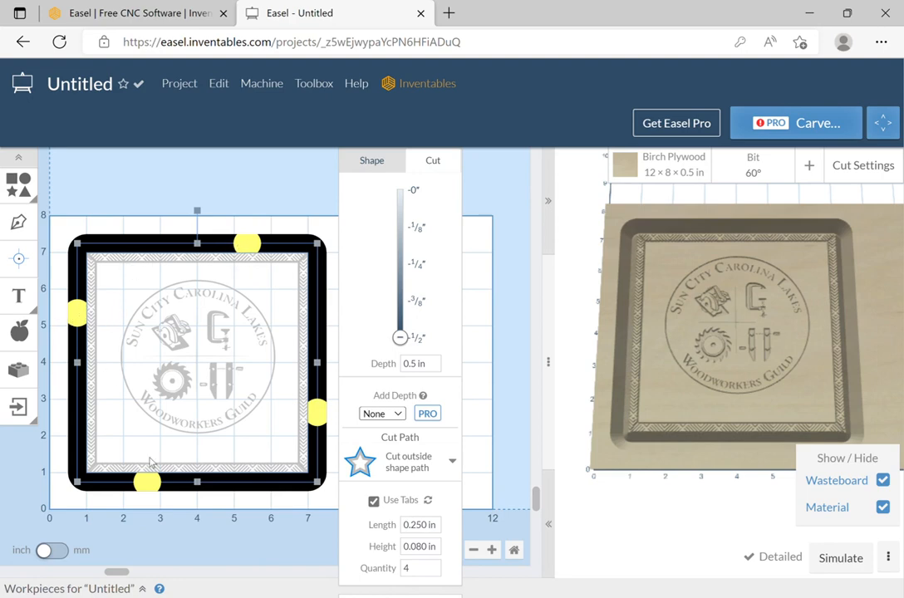
click(478, 344)
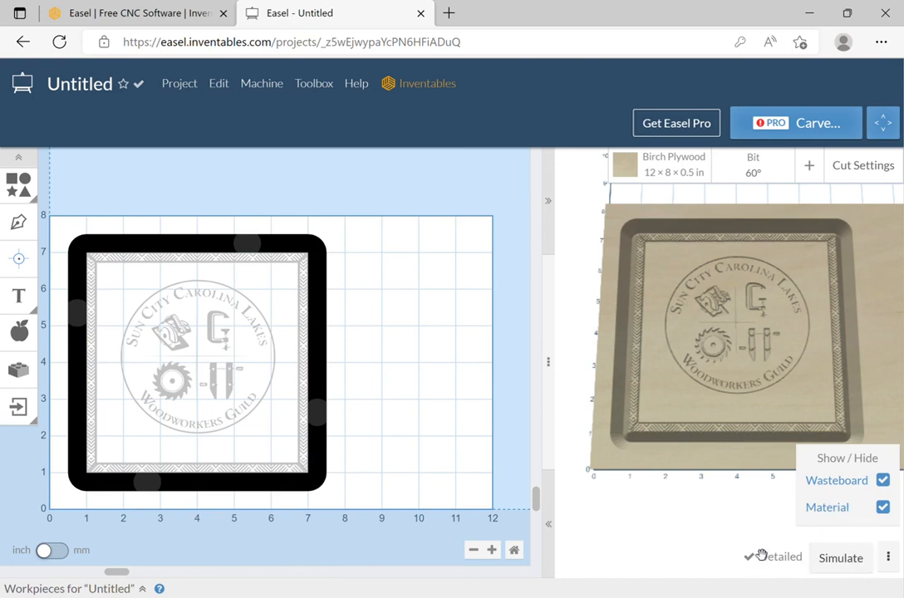
- Simulate the carve including the outer cutout and rewind the playback to the start
click(839, 560)
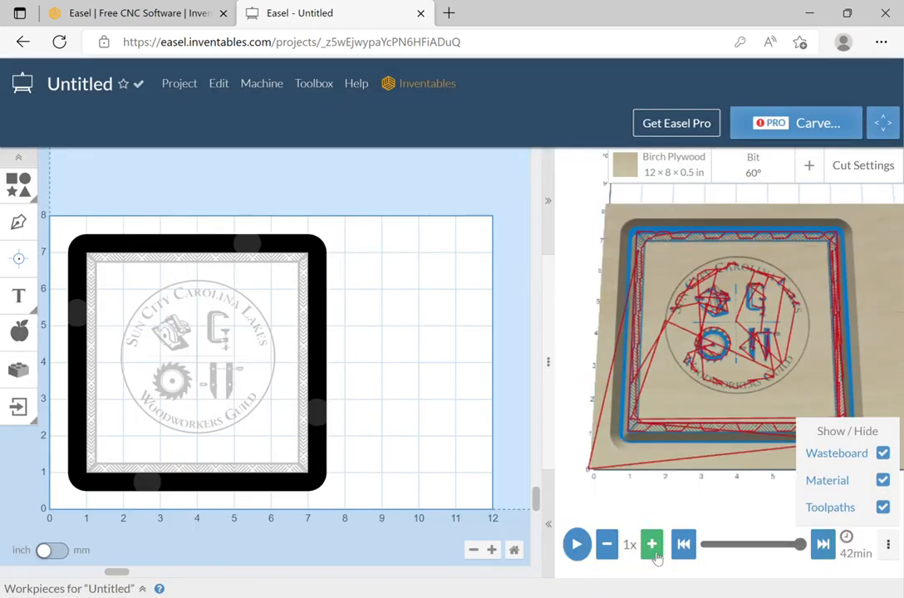
click(683, 544)
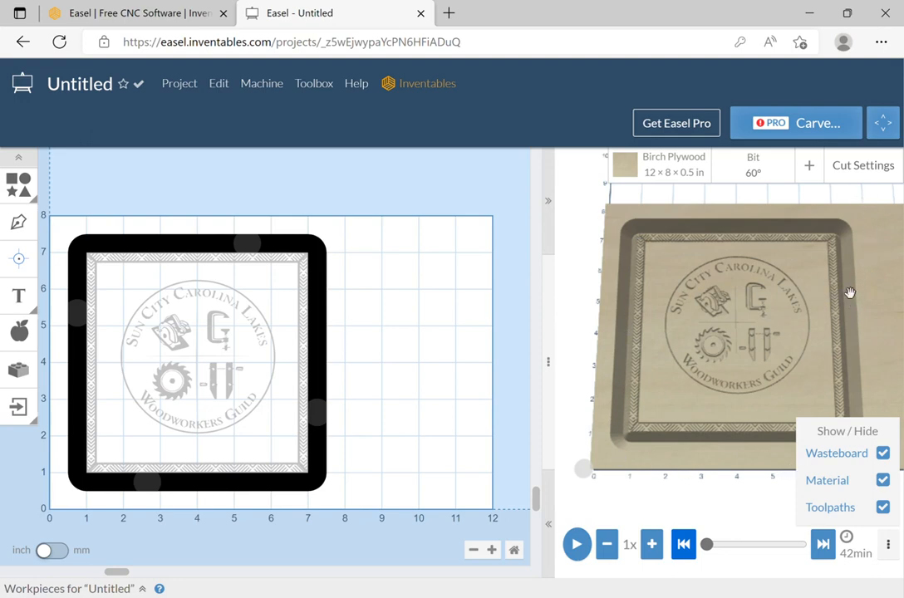
- Check the cut path, depth and tab settings of the outer cutout square
click(324, 267)
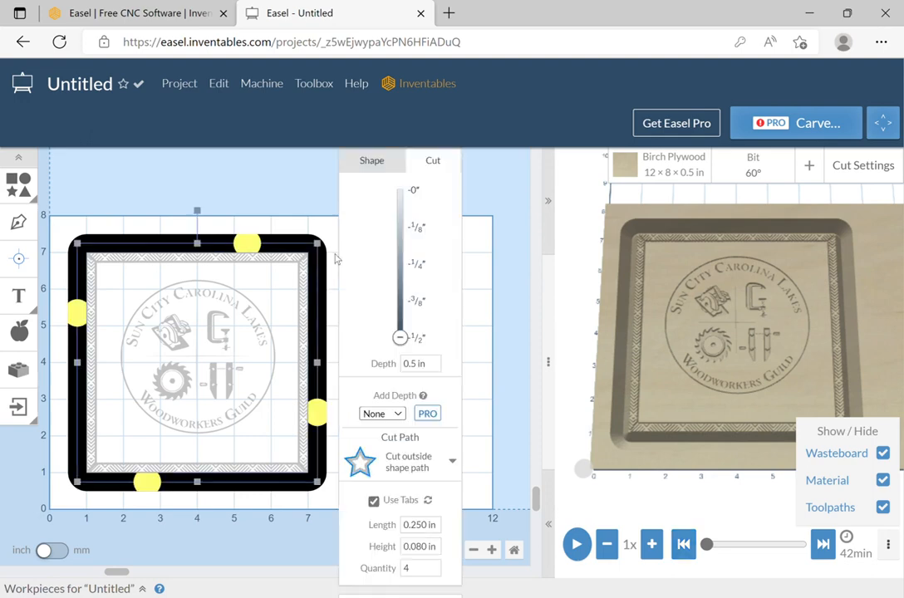
click(497, 355)
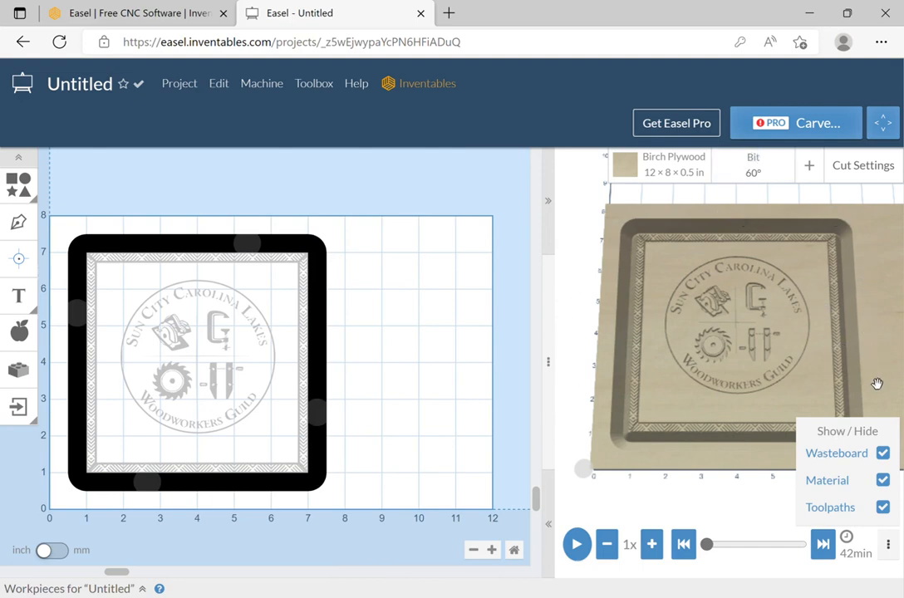
- Try the 1/32 in fishtail spiral upcut bit and preview the carve with it
click(766, 180)
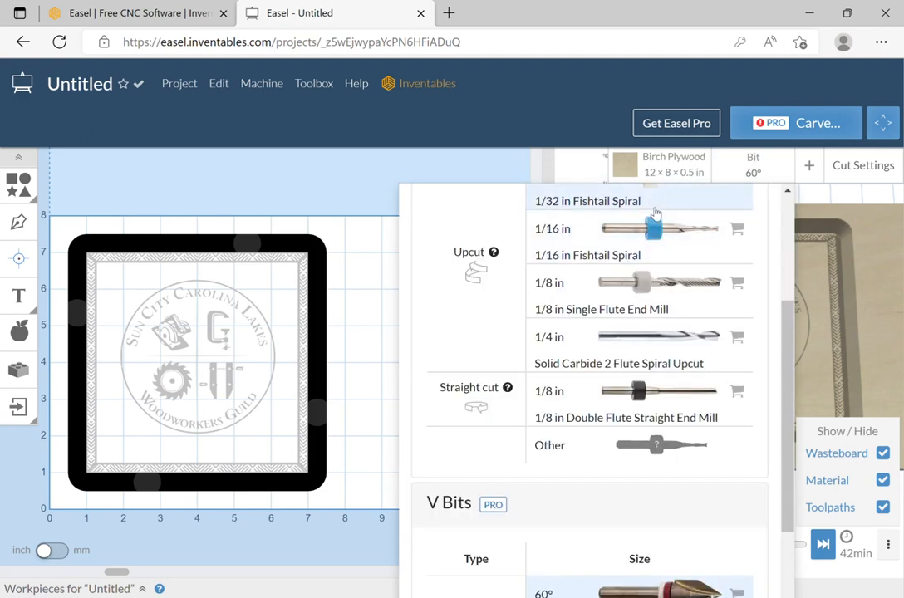
click(654, 199)
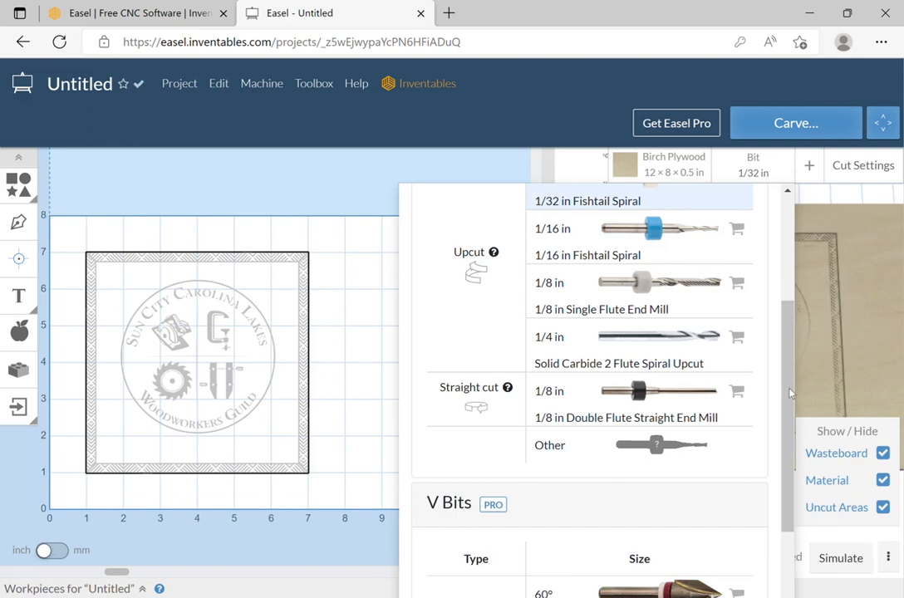
click(900, 323)
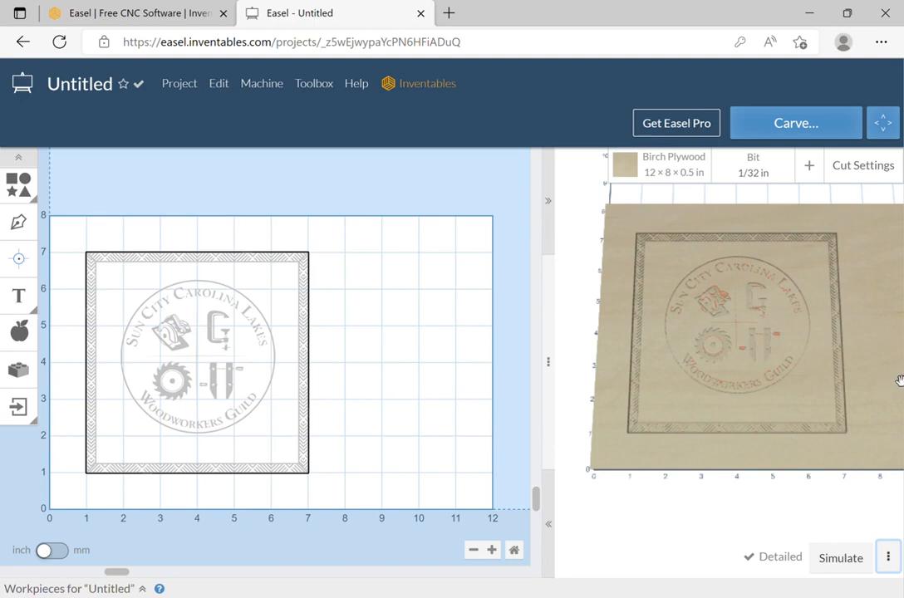
- Switch the carving bit back to the 60° V bit
click(756, 167)
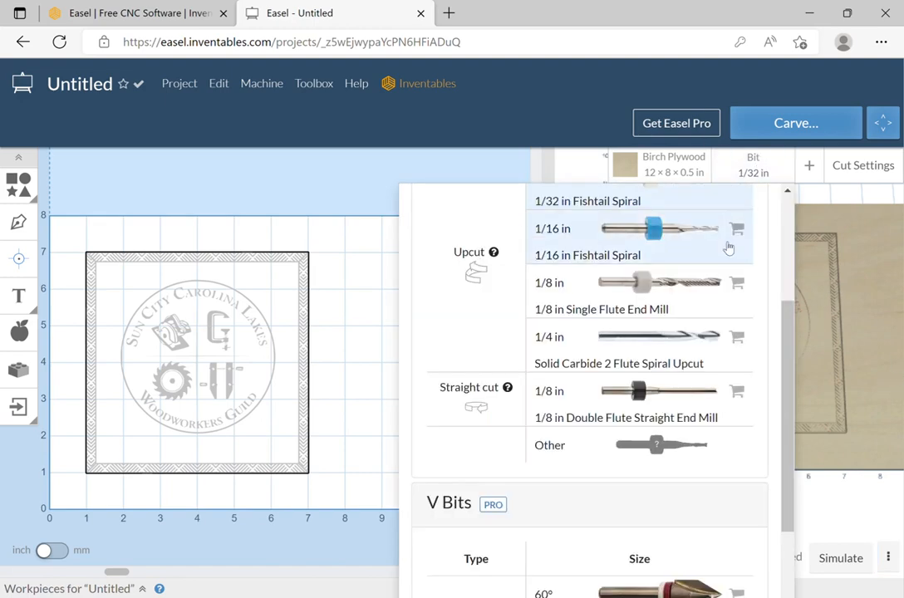
click(665, 586)
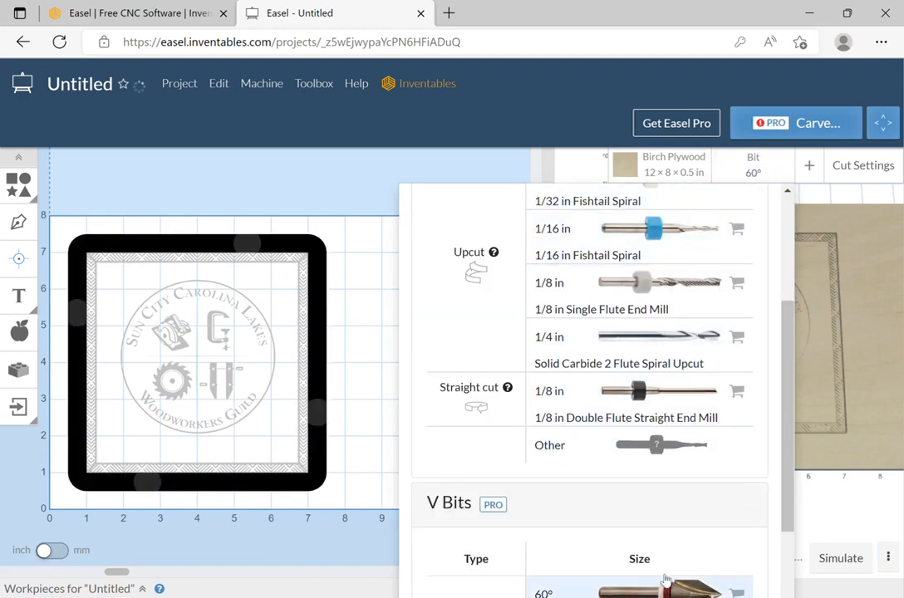